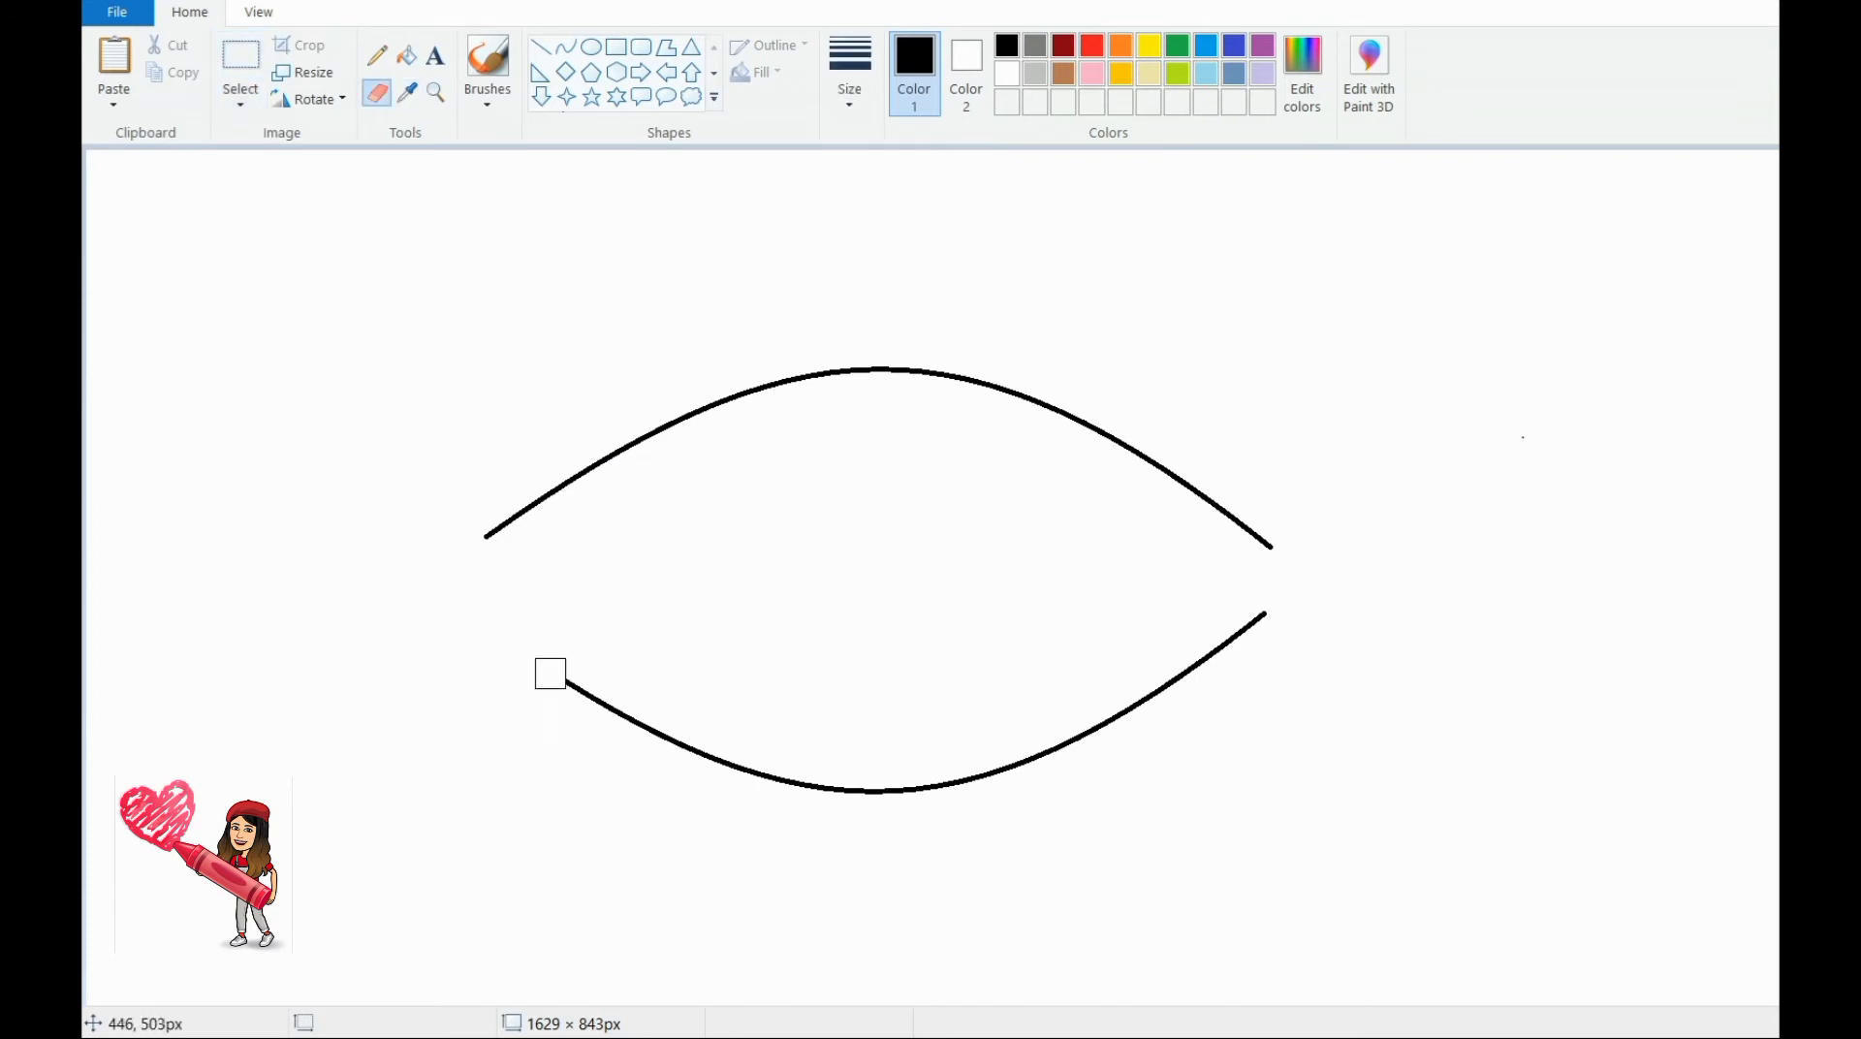
# Step: Draw the curved mouth line at the fish's front end and a lower jaw curve joining the belly outline
pyautogui.moveTo(492, 540); pyautogui.dragTo(618, 581)
pyautogui.moveTo(582, 586)
pyautogui.mouseDown()
pyautogui.moveTo(499, 594)
pyautogui.moveTo(469, 569)
pyautogui.moveTo(527, 578)
pyautogui.moveTo(495, 562)
pyautogui.moveTo(834, 790)
pyautogui.mouseUp()
pyautogui.moveTo(678, 790)
pyautogui.mouseDown()
pyautogui.moveTo(528, 677)
pyautogui.moveTo(736, 781)
pyautogui.moveTo(759, 752)
pyautogui.mouseUp()
# Step: Draw a curve for the tail's upper edge, and place a vertically flipped copy at the belly line's end as the lower edge
pyautogui.moveTo(1267, 544); pyautogui.dragTo(1522, 368)
pyautogui.moveTo(1377, 485)
pyautogui.mouseDown()
pyautogui.moveTo(1350, 544)
pyautogui.moveTo(1429, 523)
pyautogui.moveTo(1338, 524)
pyautogui.mouseUp()
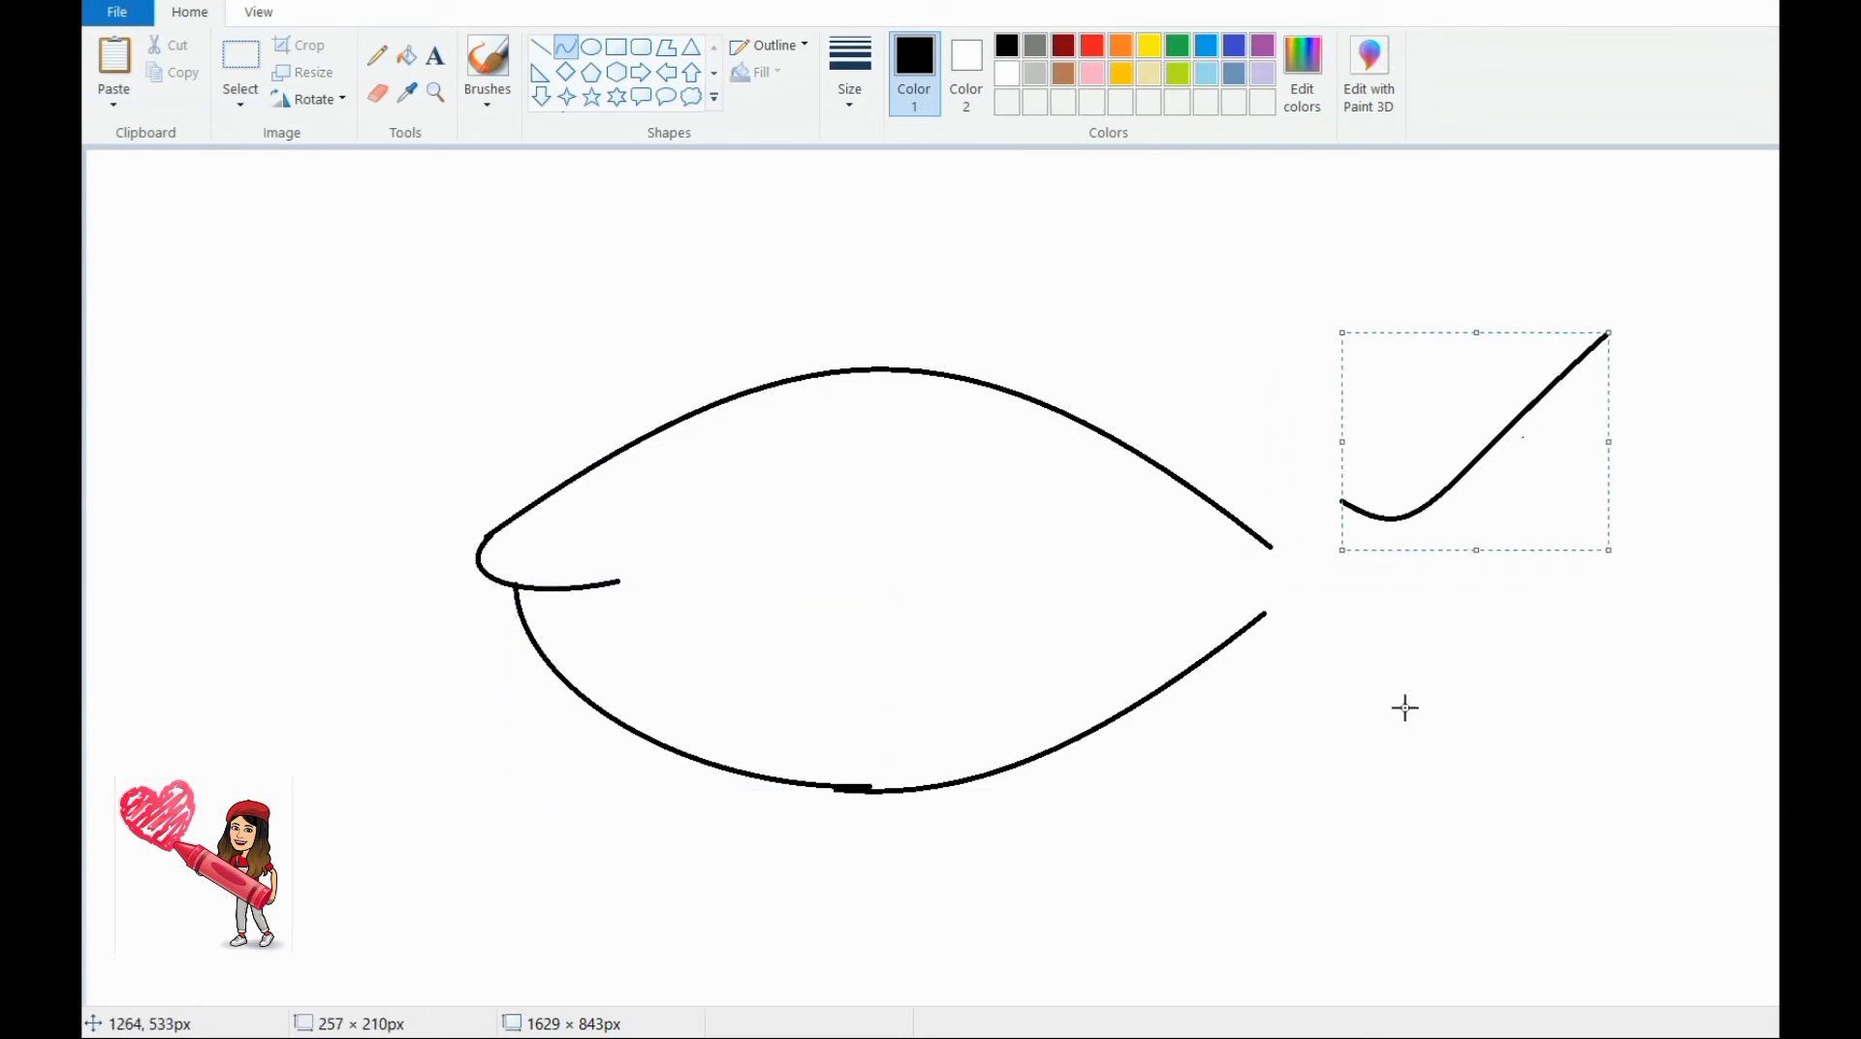
pyautogui.click(241, 58)
pyautogui.moveTo(1317, 282); pyautogui.dragTo(1678, 636)
pyautogui.click(172, 72)
pyautogui.click(113, 58)
pyautogui.click(310, 99)
pyautogui.click(318, 241)
pyautogui.moveTo(270, 330); pyautogui.dragTo(1342, 631)
# Step: Move the tail's upper edge curve so it joins the end of the fish's back line
pyautogui.click(1248, 263)
pyautogui.moveTo(1300, 241); pyautogui.dragTo(1341, 428)
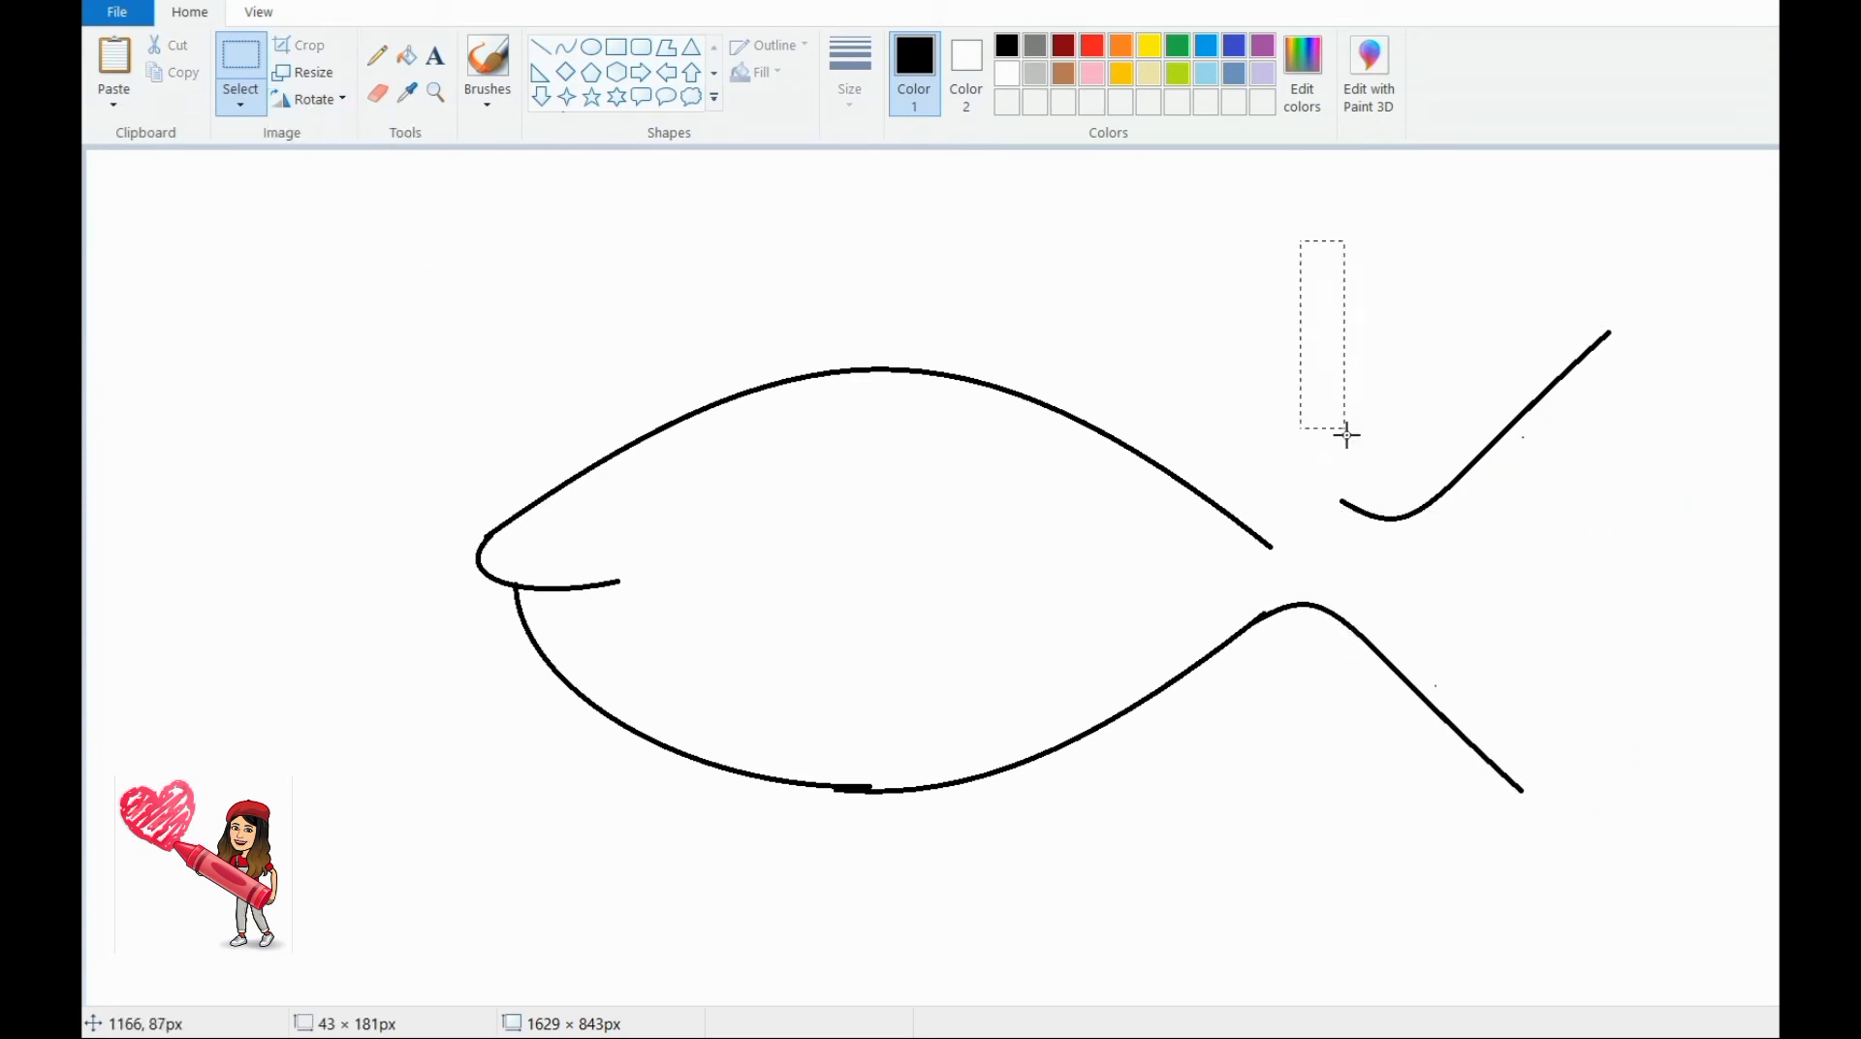
pyautogui.hotkey('ctrl', 'z')
# Step: Close the tail's outer end with a rounded upper corner, a rounded lower corner and an inward curve between them
pyautogui.click(565, 46)
pyautogui.moveTo(1534, 380); pyautogui.dragTo(1524, 791)
pyautogui.moveTo(1560, 466); pyautogui.dragTo(1612, 349)
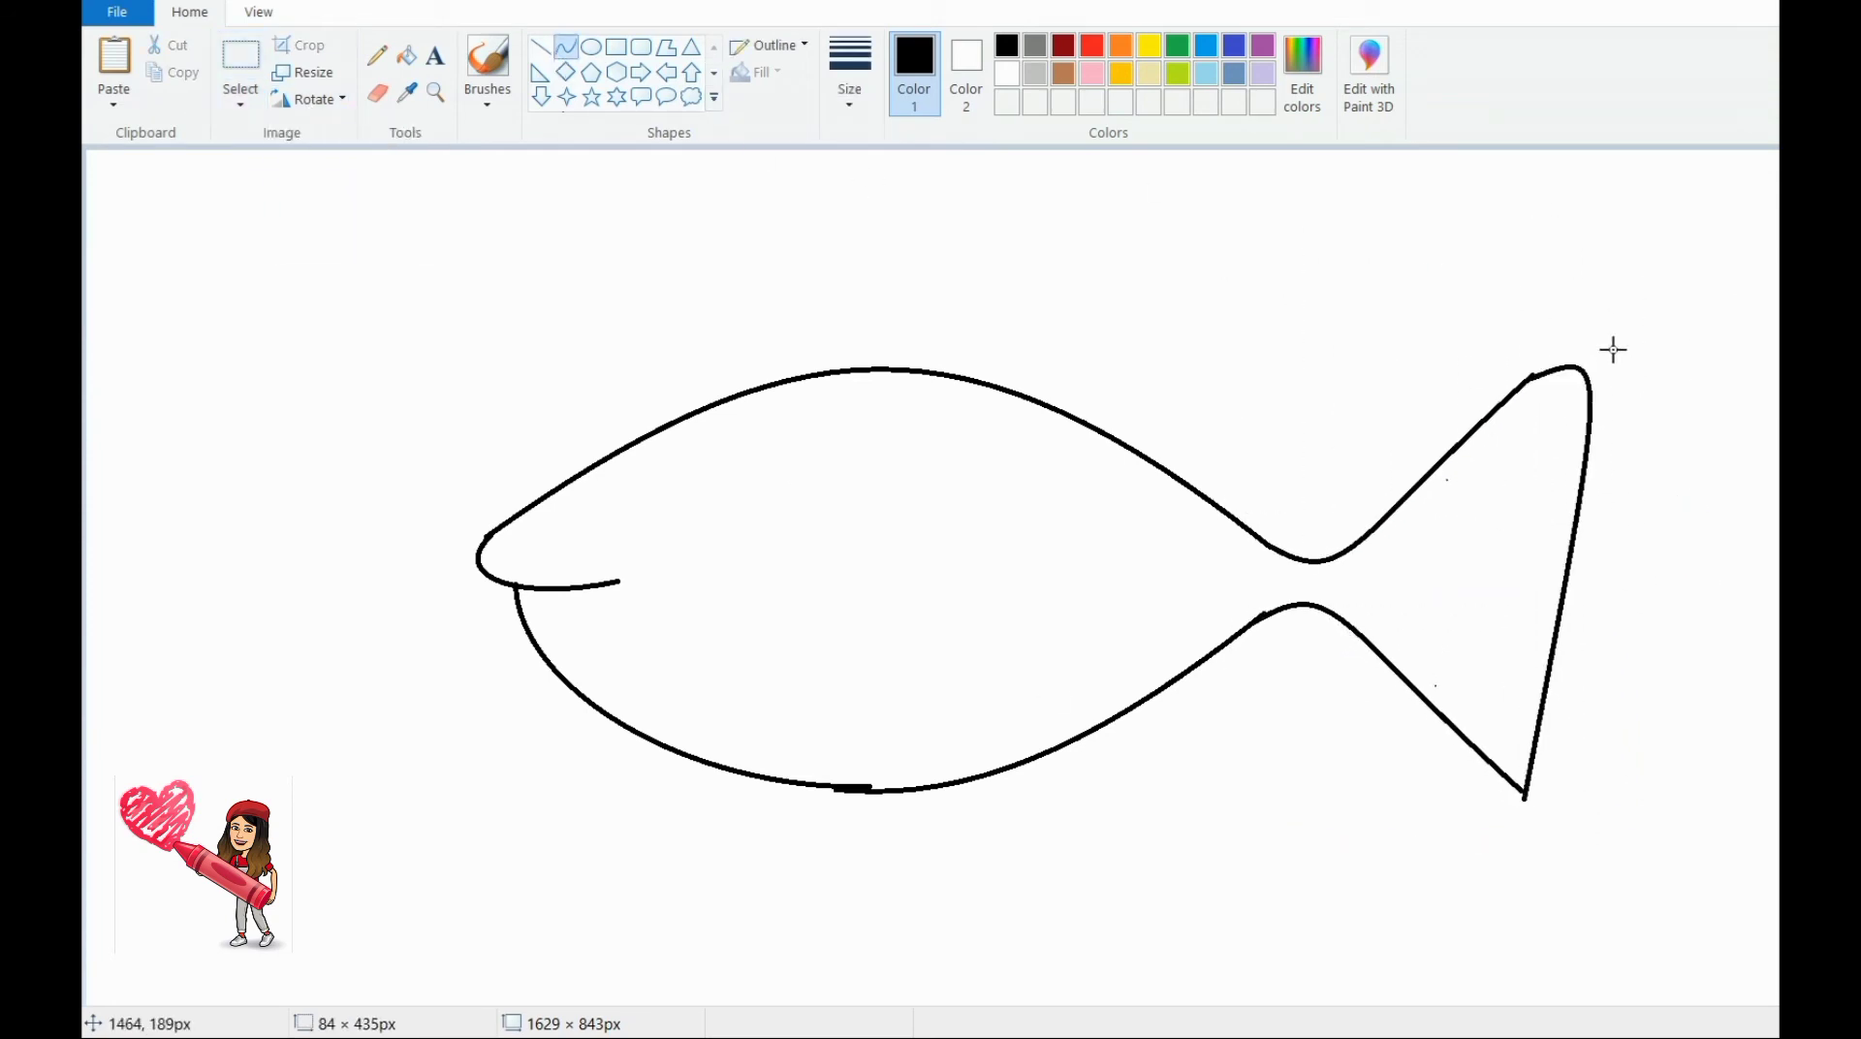
pyautogui.moveTo(1612, 679); pyautogui.dragTo(1528, 832)
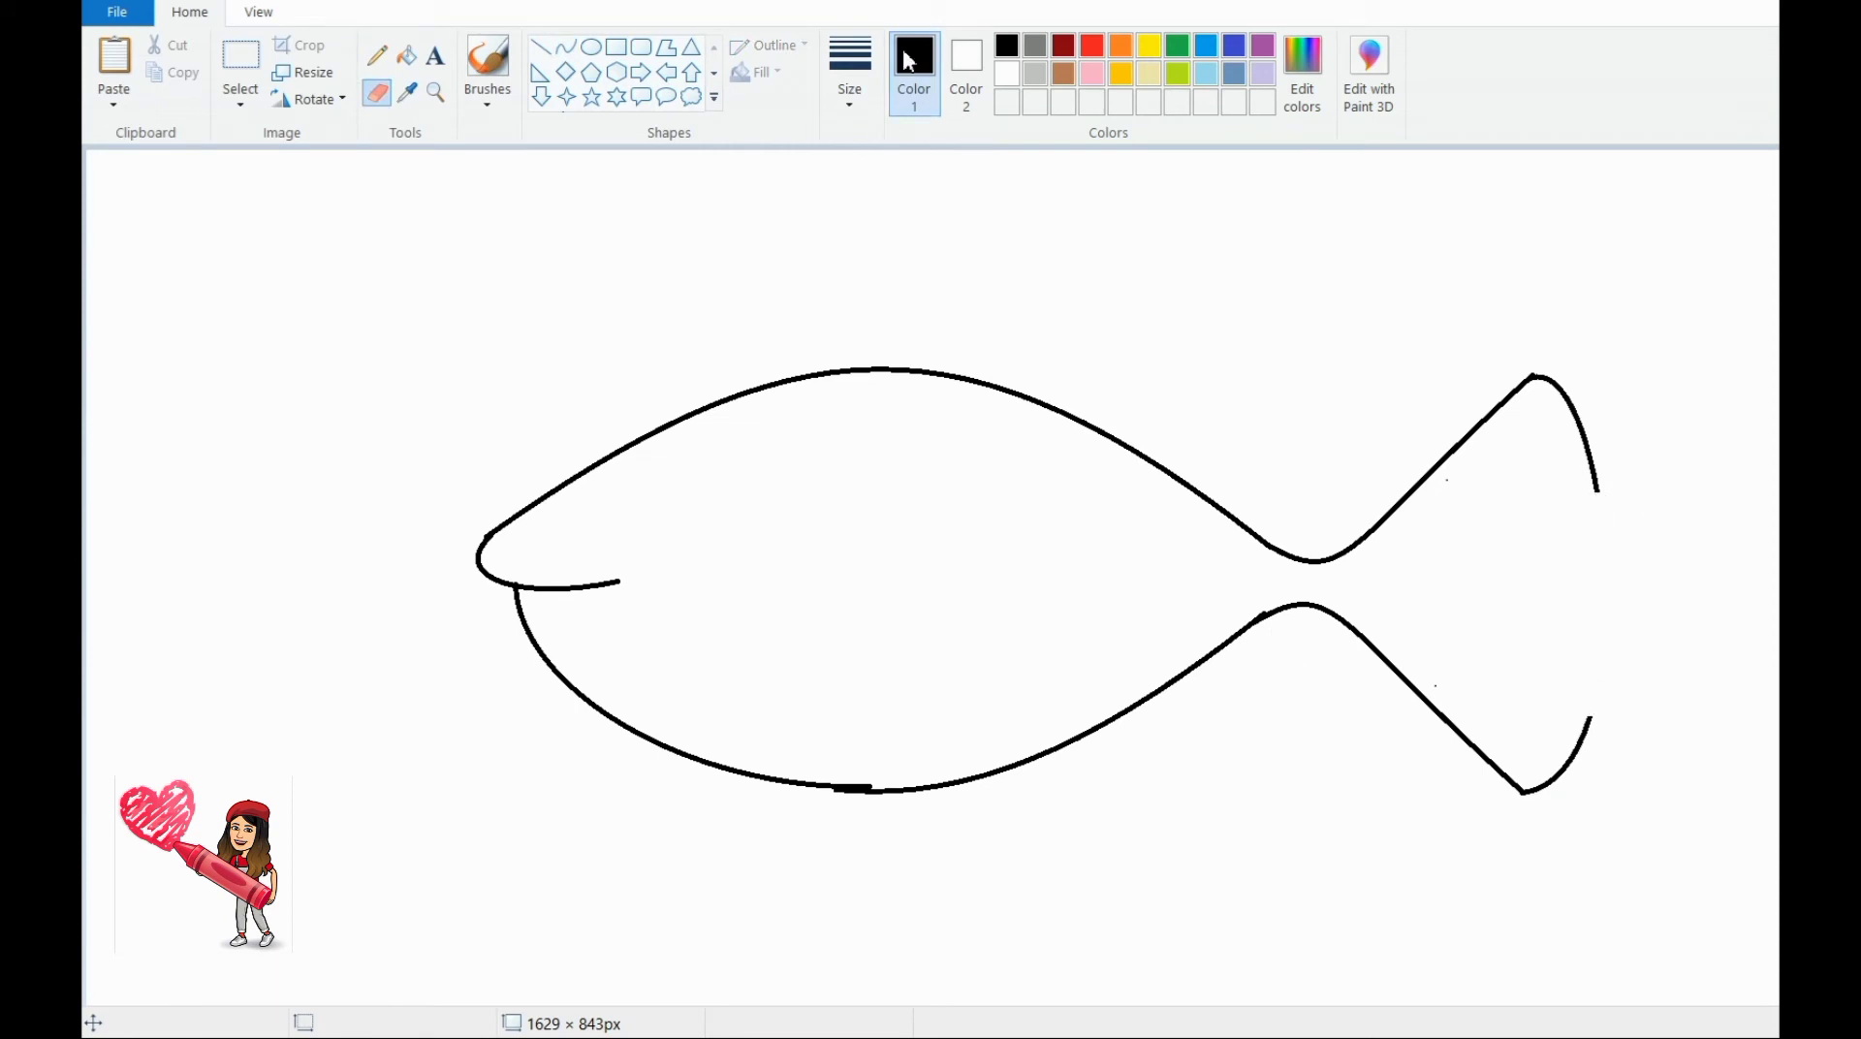
pyautogui.moveTo(1579, 607); pyautogui.dragTo(1625, 417)
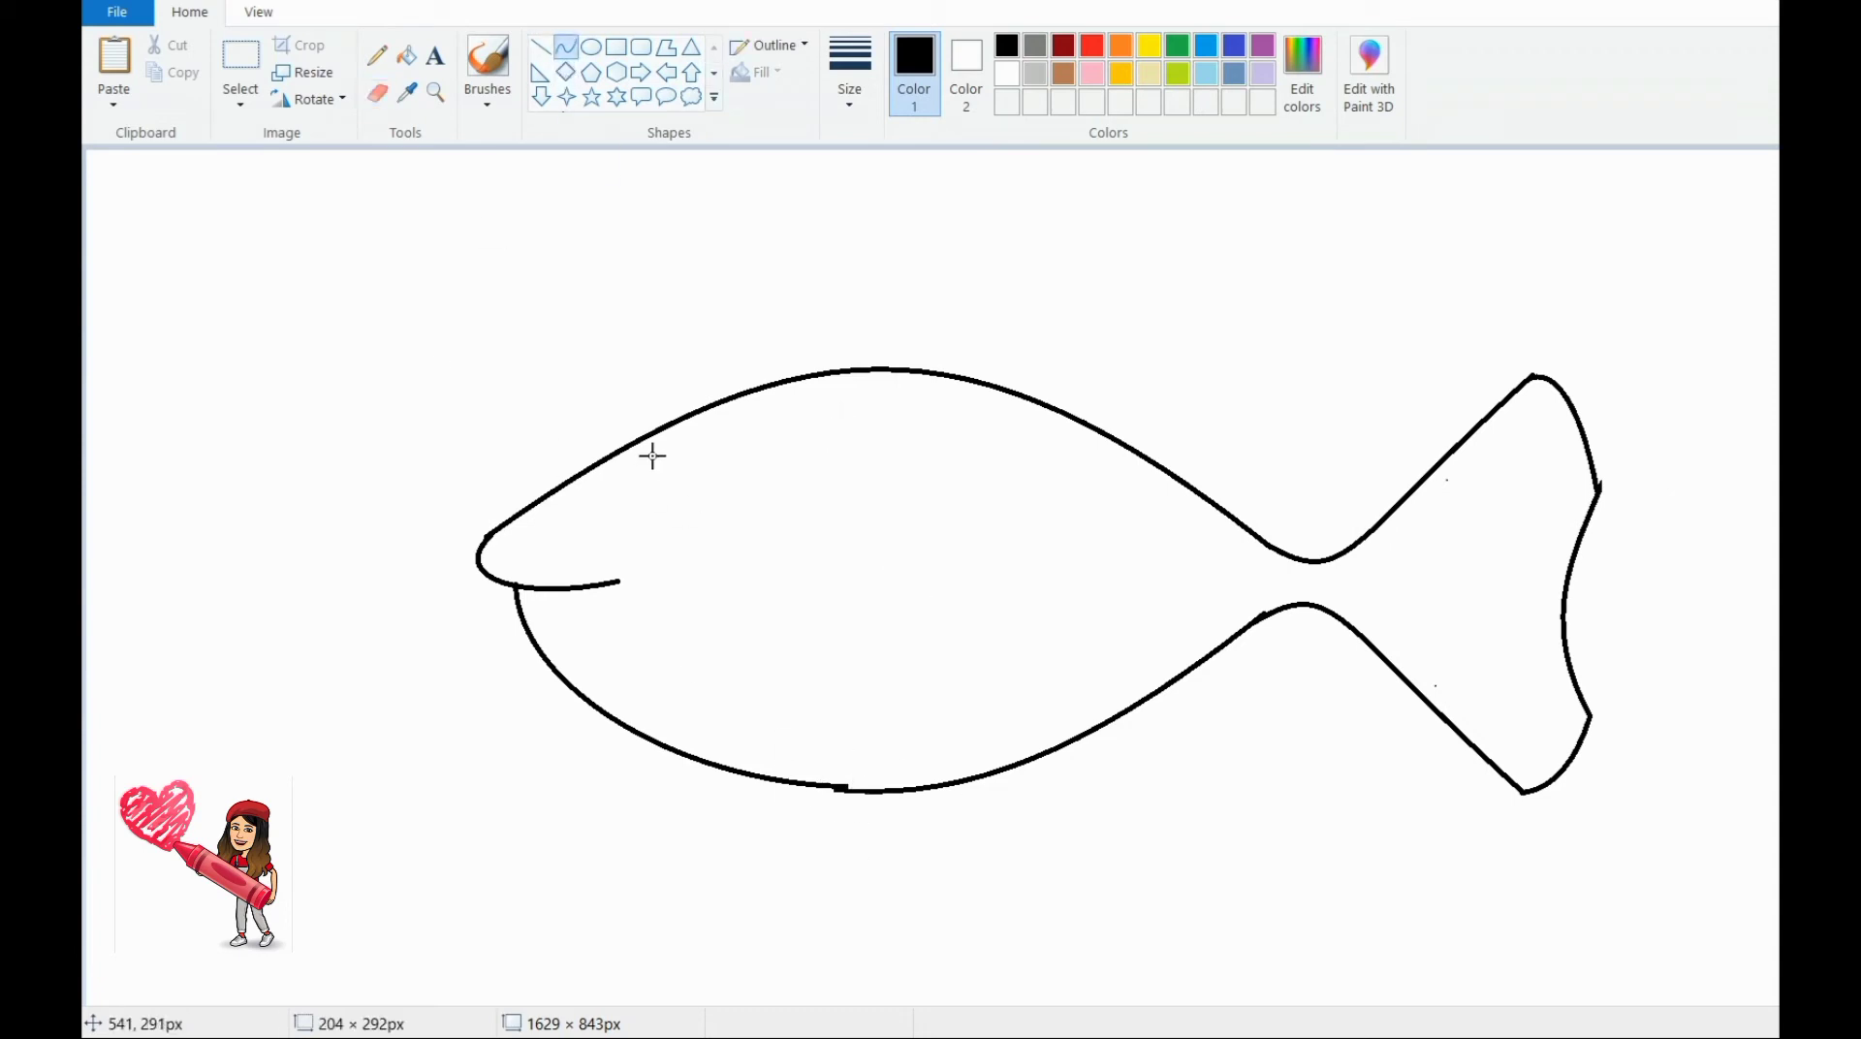
# Step: Draw two curved lines across the body behind the mouth, from back to belly, to form the first stripe
pyautogui.moveTo(657, 433); pyautogui.dragTo(640, 737)
pyautogui.moveTo(678, 581)
pyautogui.mouseDown()
pyautogui.moveTo(748, 707)
pyautogui.moveTo(864, 578)
pyautogui.mouseUp()
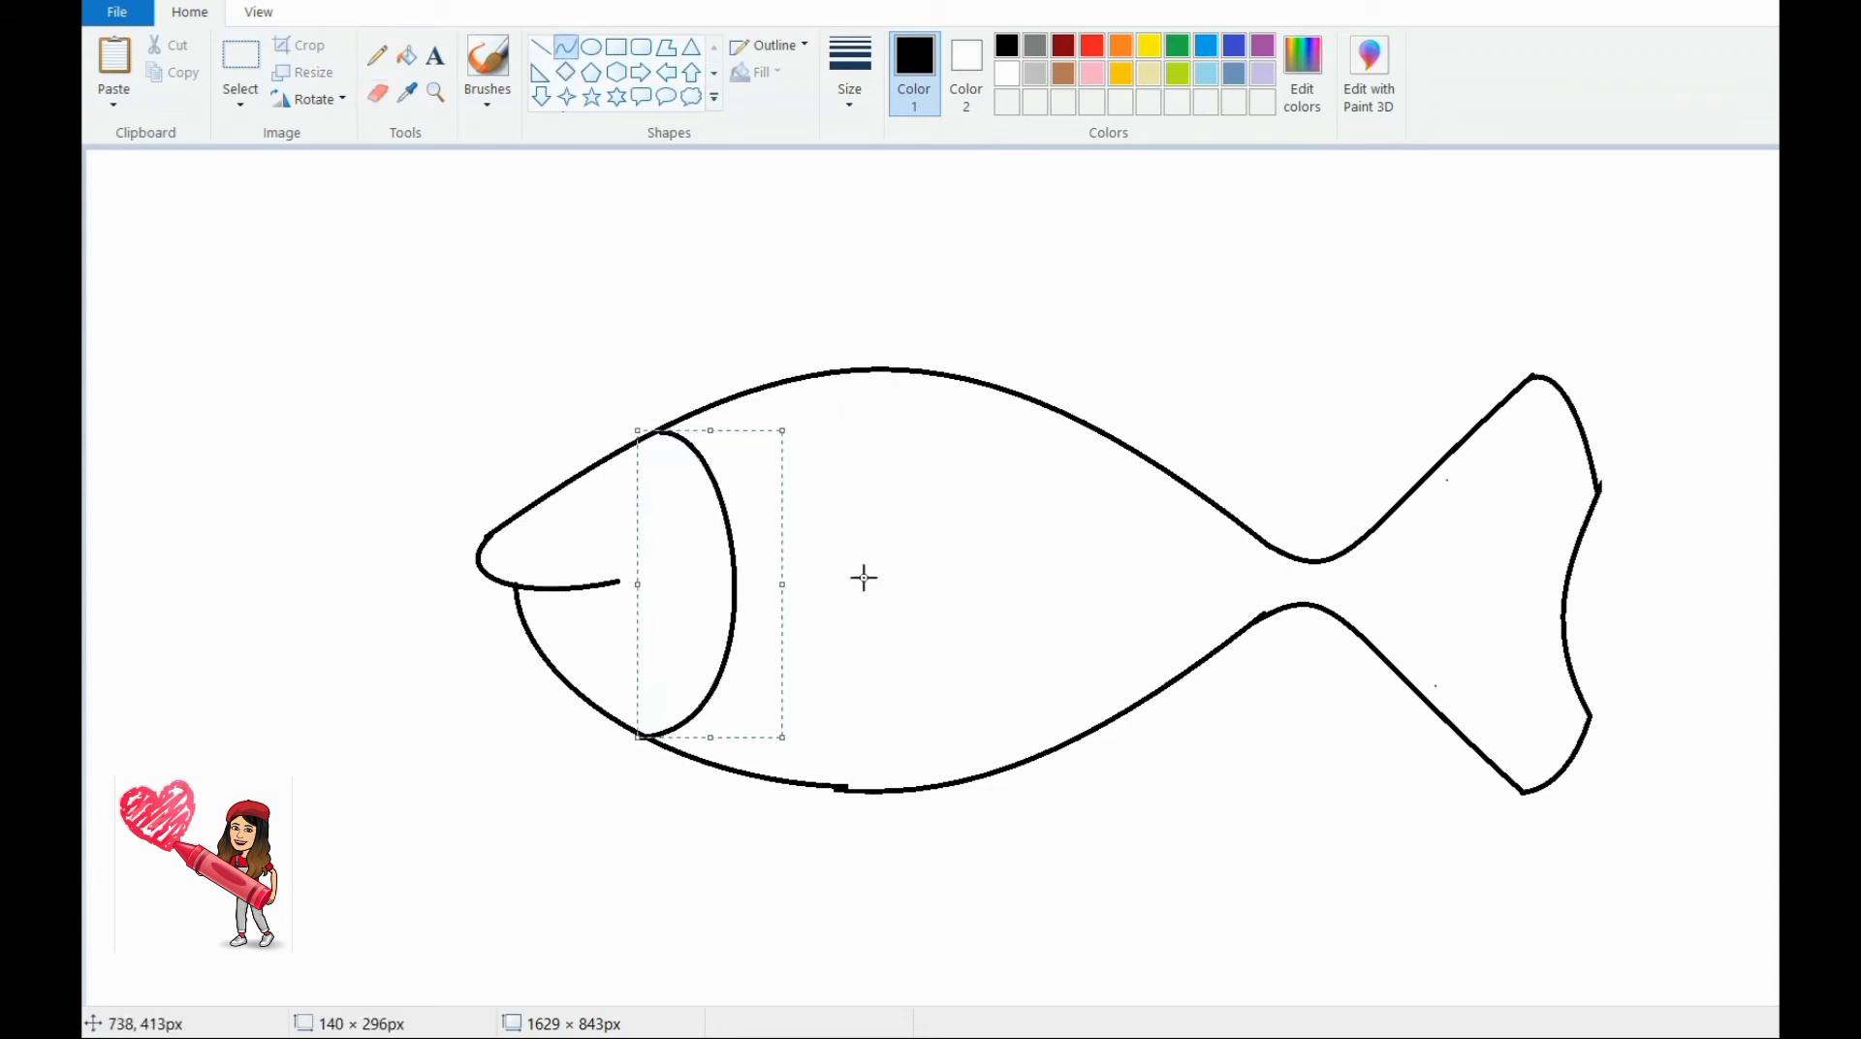
pyautogui.moveTo(781, 387); pyautogui.dragTo(730, 741)
pyautogui.moveTo(788, 419); pyautogui.dragTo(864, 452)
# Step: Draw the side fin's upper outline behind the first stripe and complete its lower half with a vertically flipped copy
pyautogui.moveTo(817, 759)
pyautogui.mouseDown()
pyautogui.moveTo(853, 630)
pyautogui.moveTo(1027, 601)
pyautogui.mouseUp()
pyautogui.click(903, 511)
pyautogui.moveTo(969, 581)
pyautogui.mouseDown()
pyautogui.moveTo(1096, 533)
pyautogui.moveTo(1022, 503)
pyautogui.mouseUp()
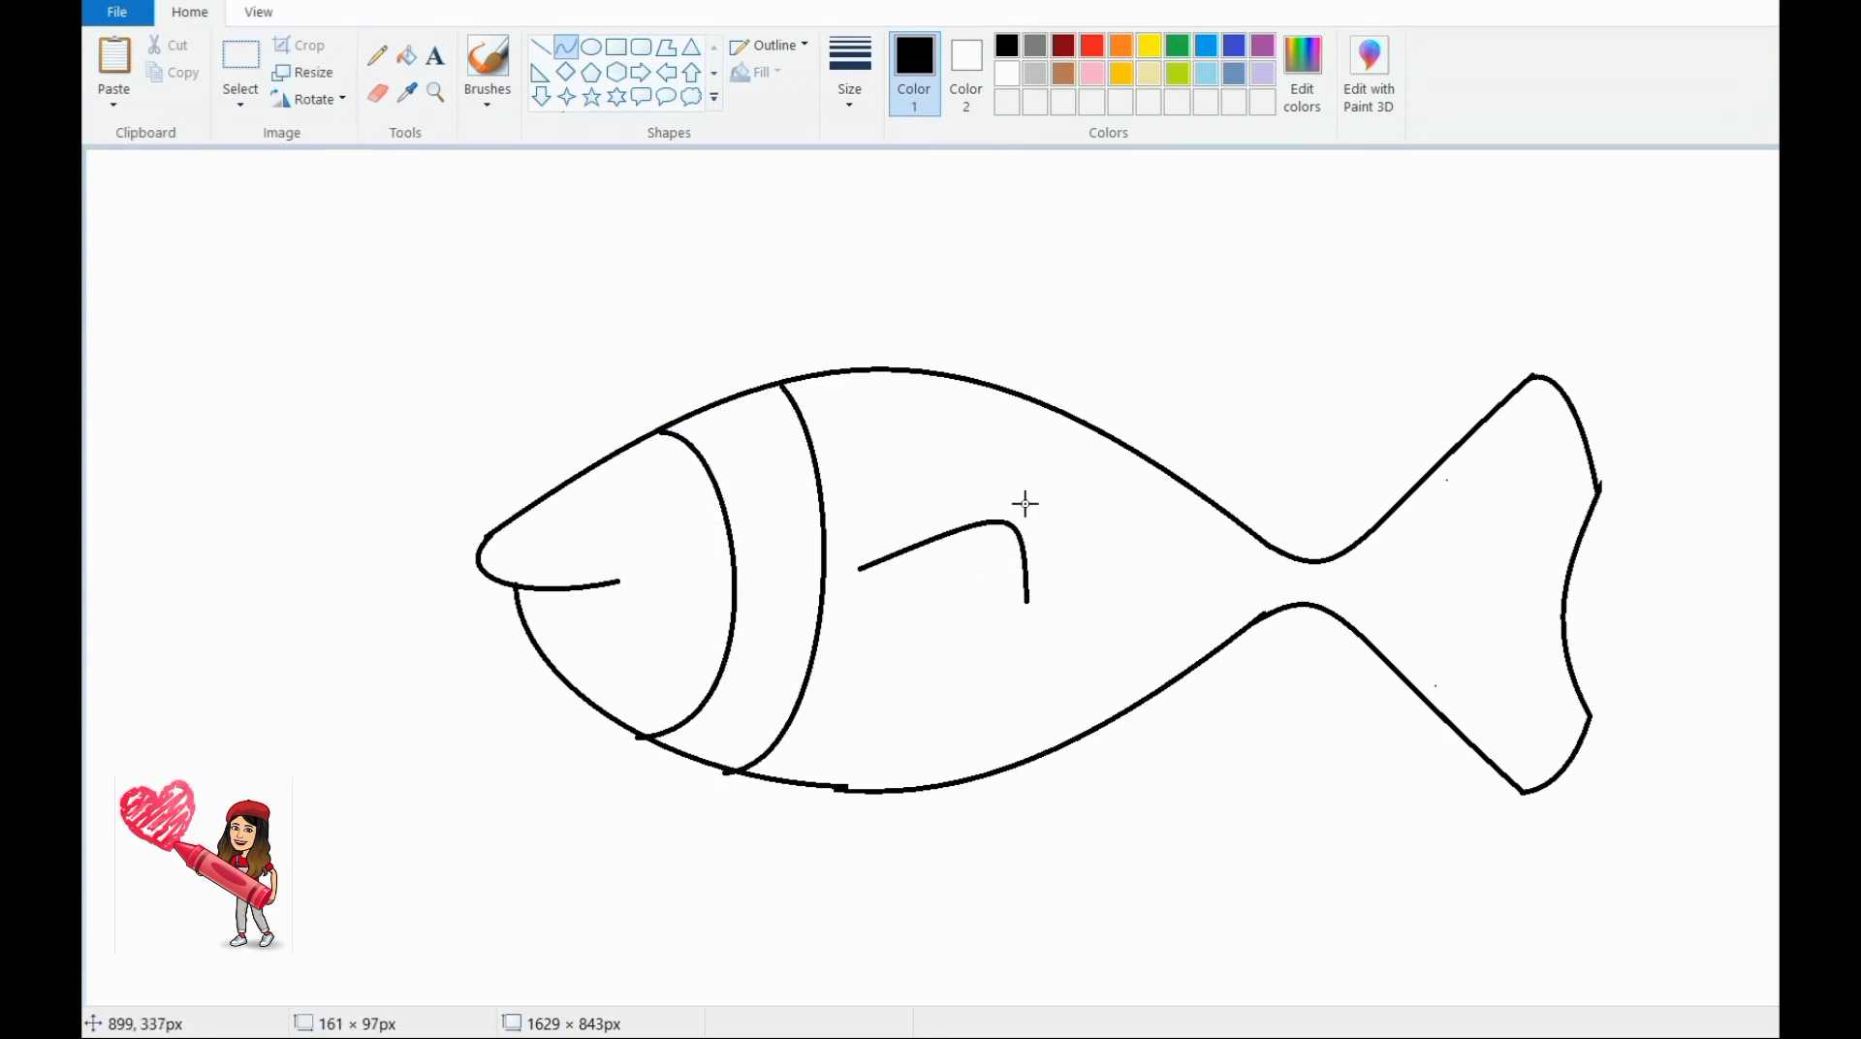
pyautogui.click(240, 58)
pyautogui.click(173, 73)
pyautogui.hotkey('ctrl', 'v')
pyautogui.moveTo(184, 203)
pyautogui.mouseDown()
pyautogui.moveTo(964, 637)
pyautogui.moveTo(962, 614)
pyautogui.mouseUp()
pyautogui.click(310, 99)
pyautogui.click(334, 215)
# Step: Draw the second stripe's front edge above and below the side fin, and its wavy rear edge from back to belly
pyautogui.click(572, 50)
pyautogui.moveTo(1000, 390); pyautogui.dragTo(877, 557)
pyautogui.moveTo(996, 465); pyautogui.dragTo(1041, 522)
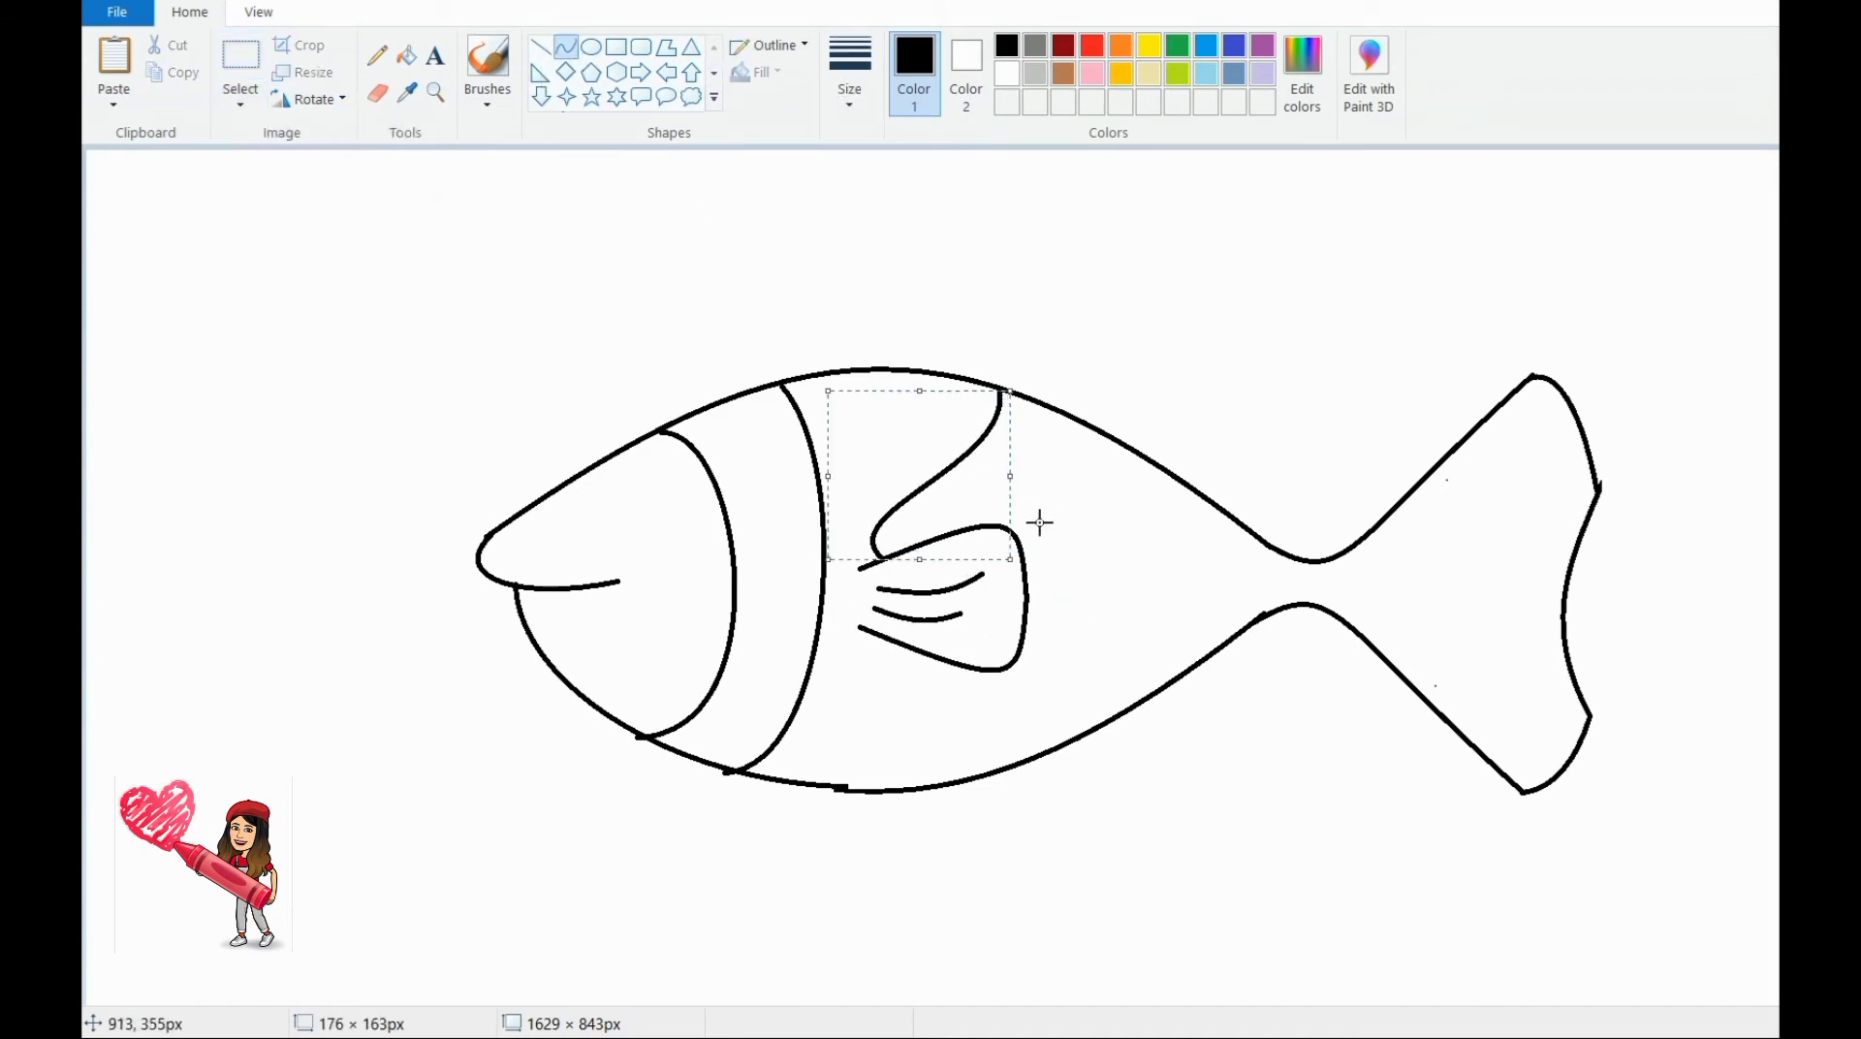
pyautogui.moveTo(908, 696); pyautogui.dragTo(955, 710)
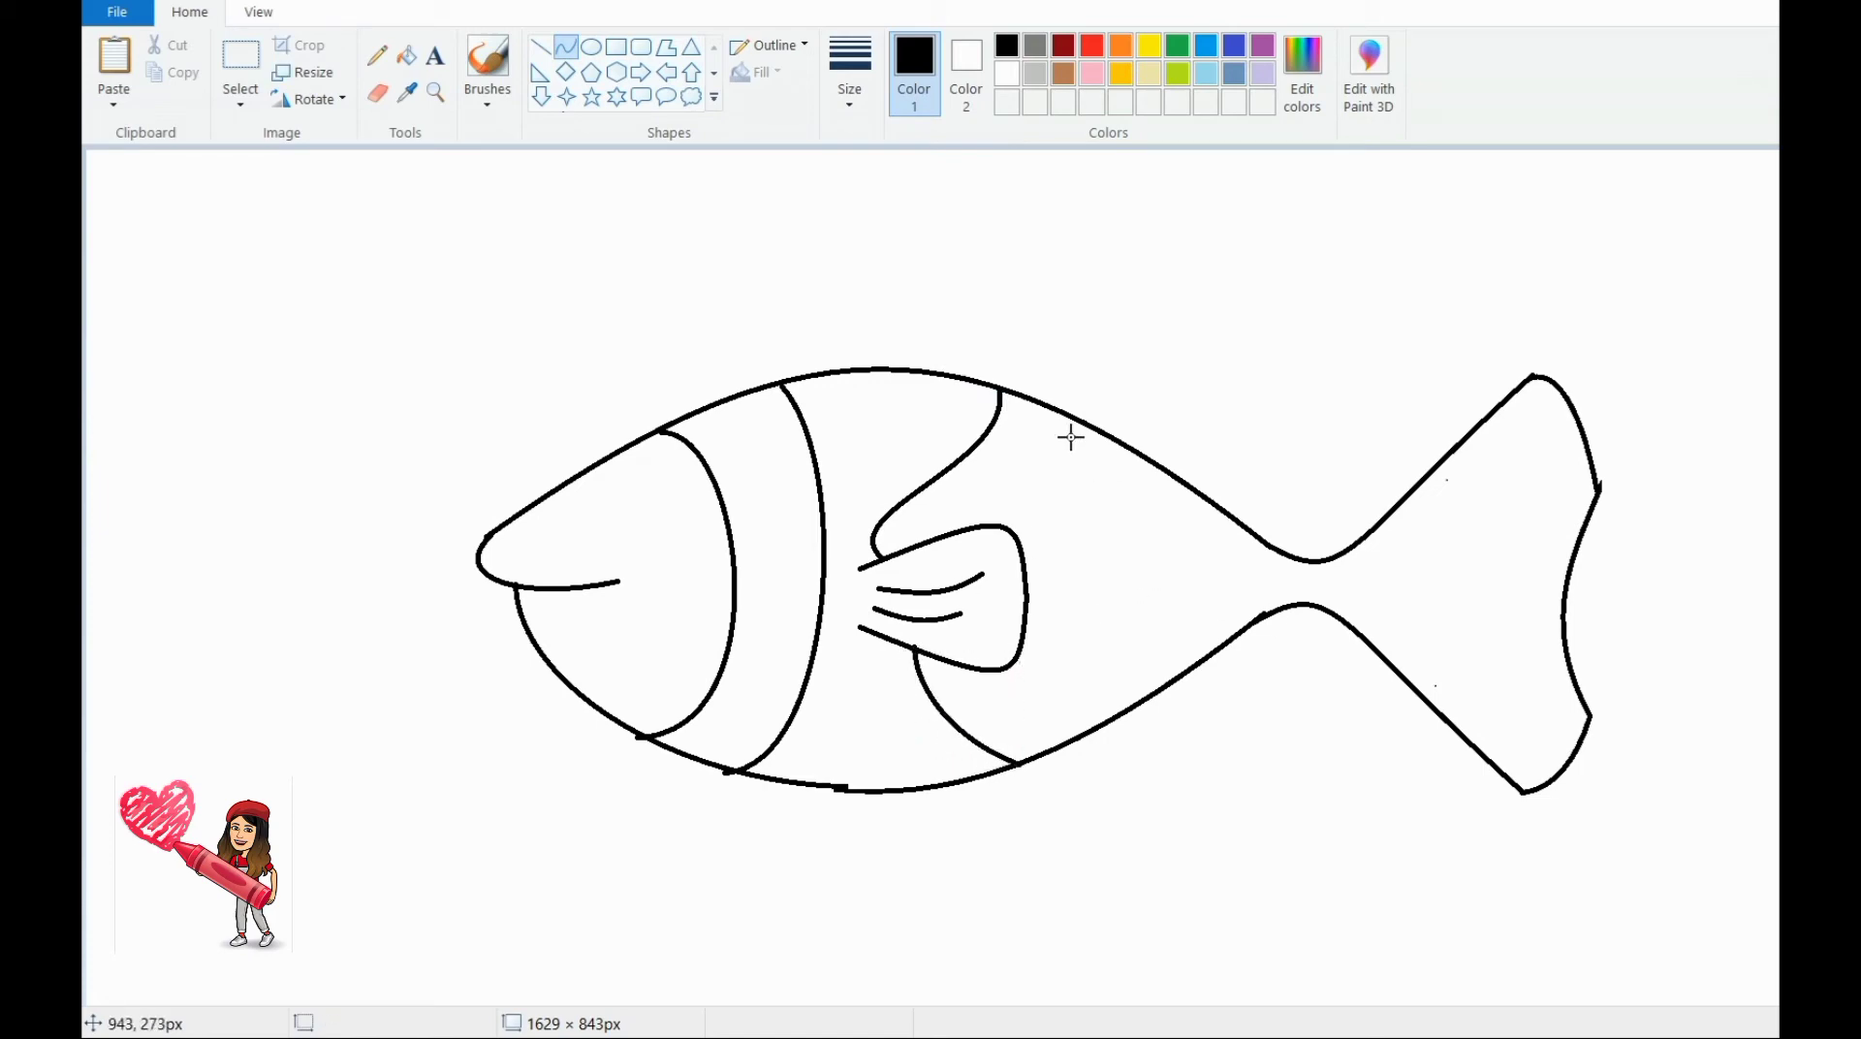
pyautogui.moveTo(1070, 437); pyautogui.dragTo(1109, 731)
pyautogui.moveTo(1090, 601); pyautogui.dragTo(1009, 615)
pyautogui.moveTo(1085, 504); pyautogui.dragTo(1115, 475)
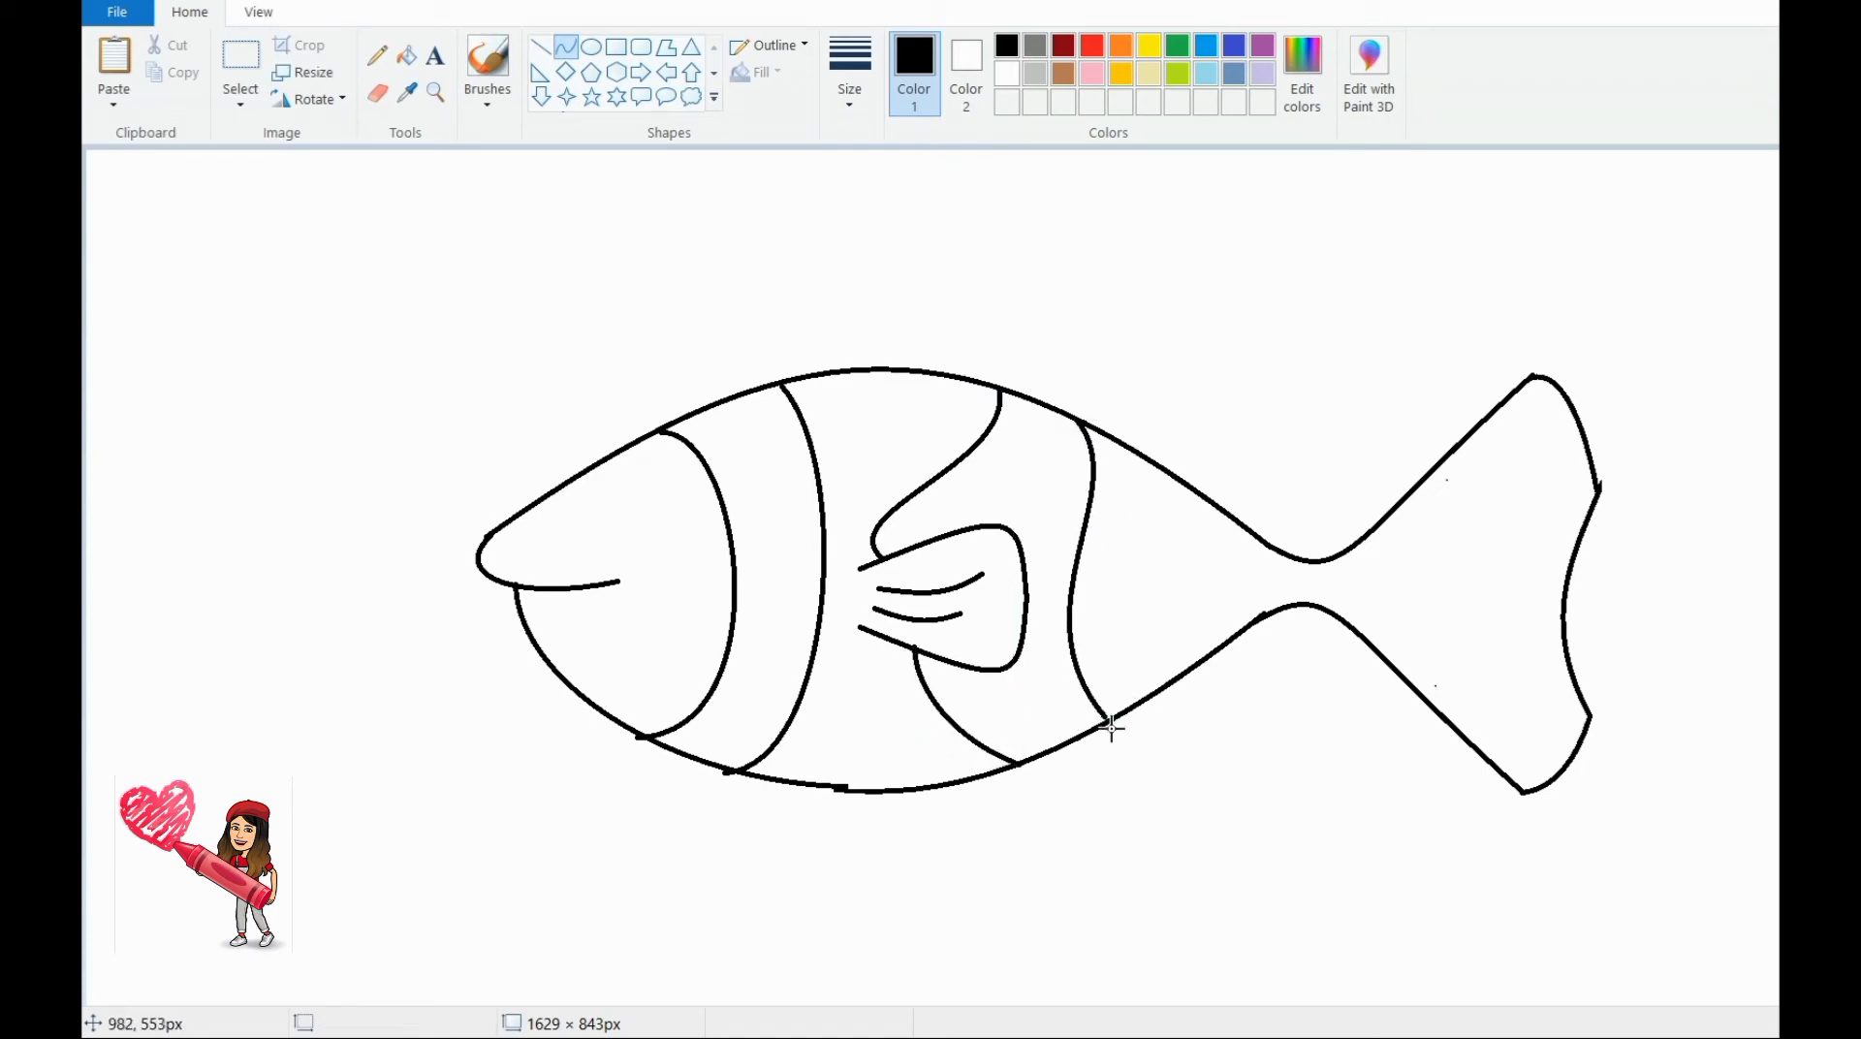
# Step: Erase the protruding stripe ends and the rough joint on the belly outline, and redraw that stretch as a smooth curve
pyautogui.scroll(2, 1123, 752)
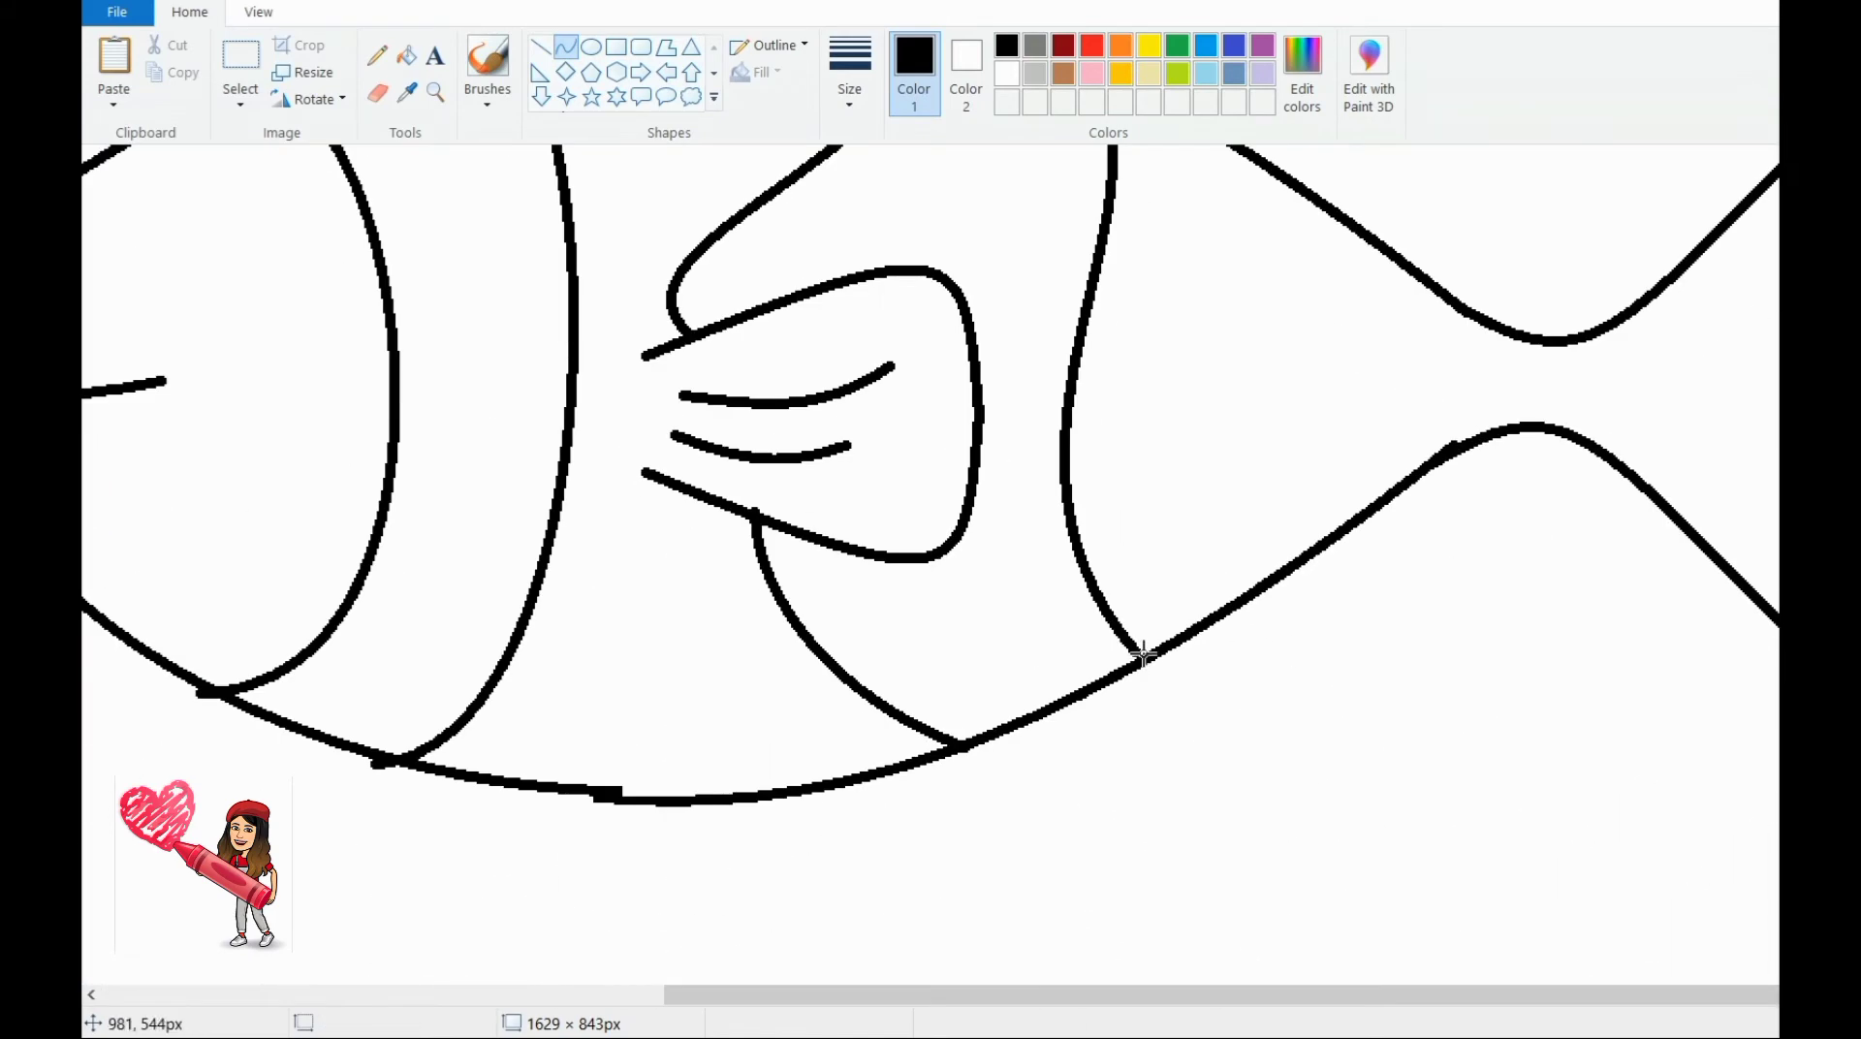
pyautogui.click(377, 92)
pyautogui.click(370, 792)
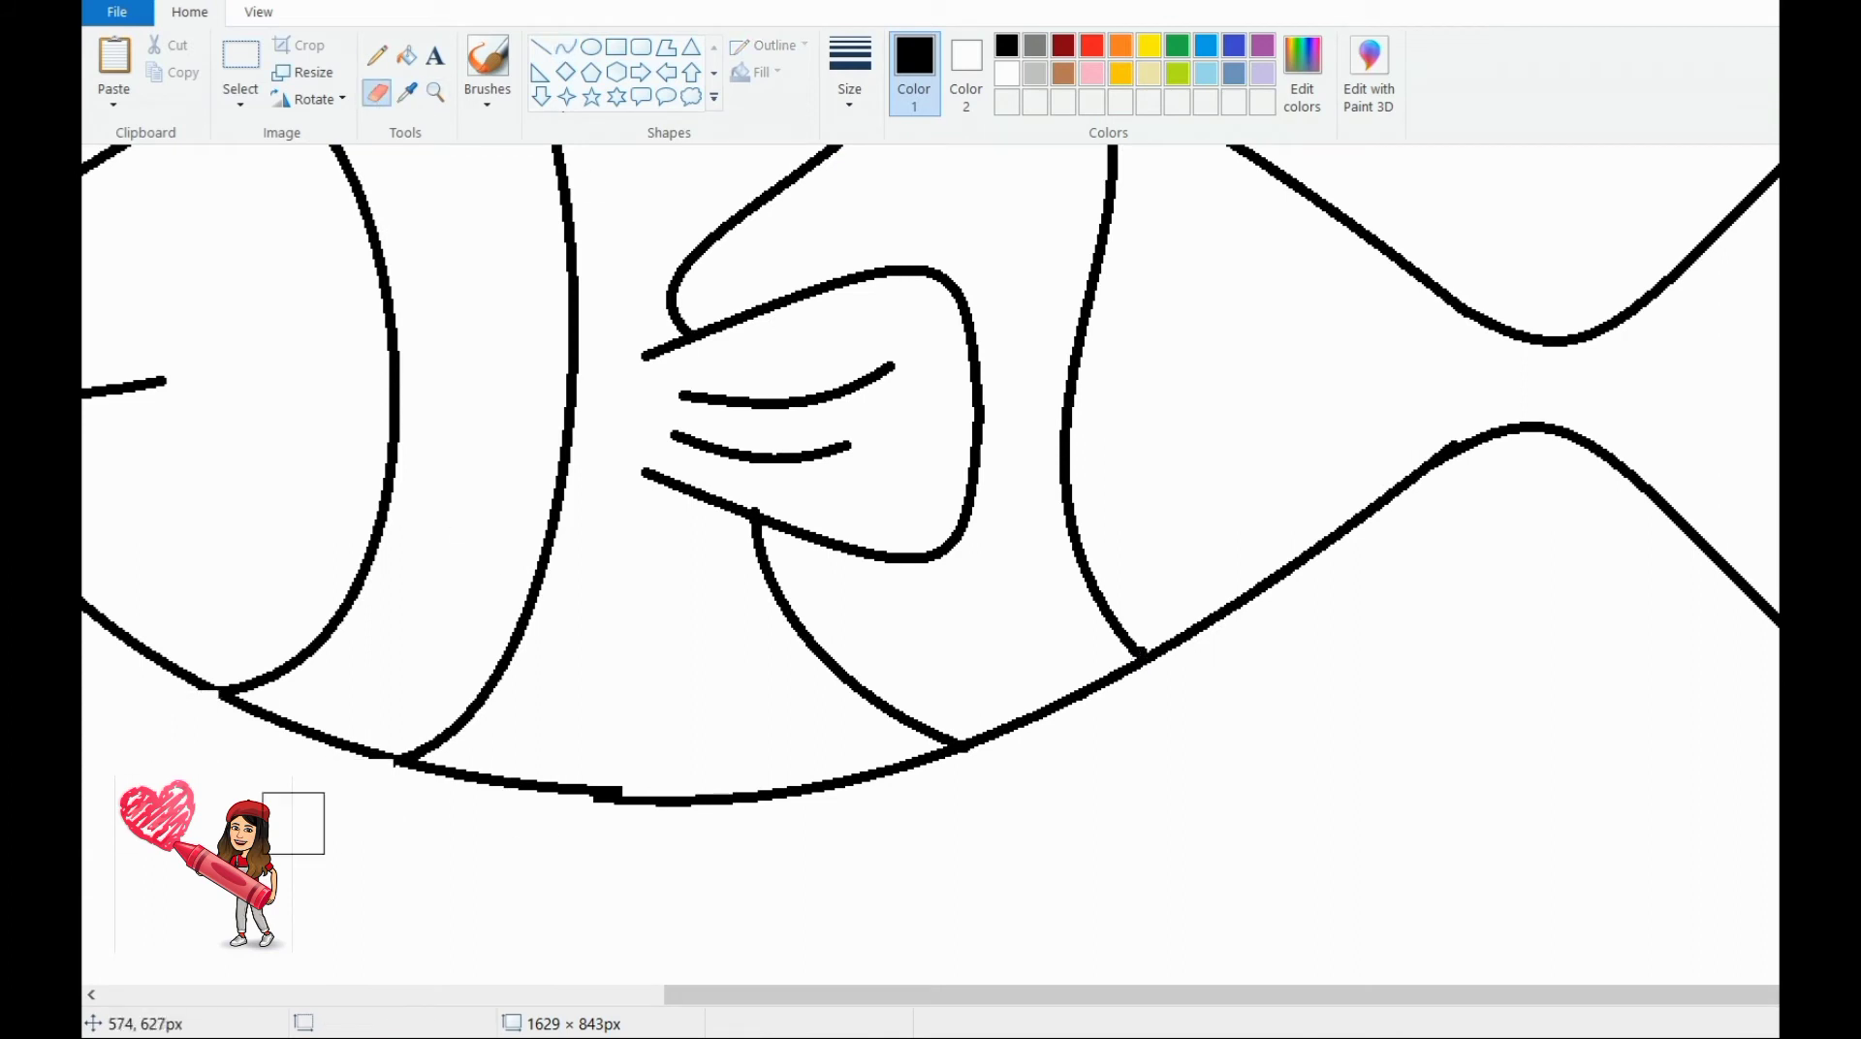
pyautogui.moveTo(155, 664); pyautogui.dragTo(810, 781)
pyautogui.moveTo(504, 785); pyautogui.dragTo(395, 805)
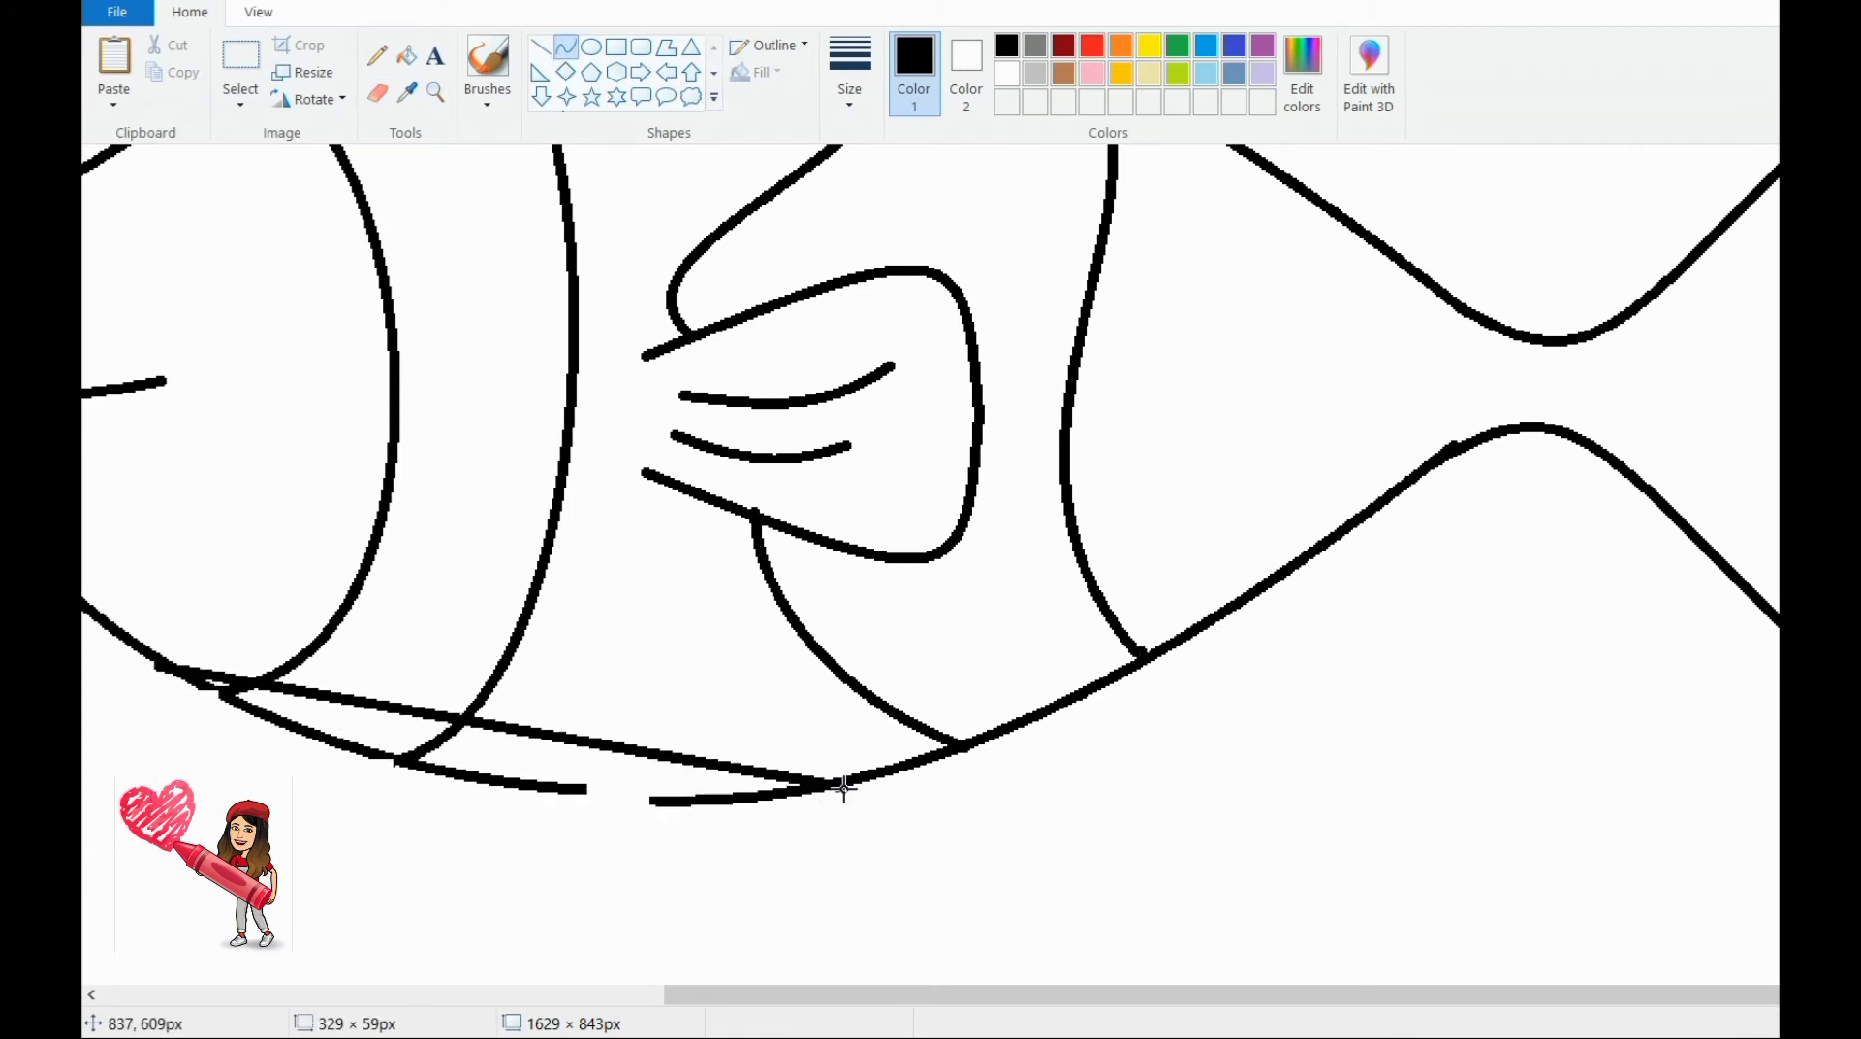
pyautogui.moveTo(843, 782); pyautogui.dragTo(580, 819)
pyautogui.moveTo(852, 745); pyautogui.dragTo(748, 776)
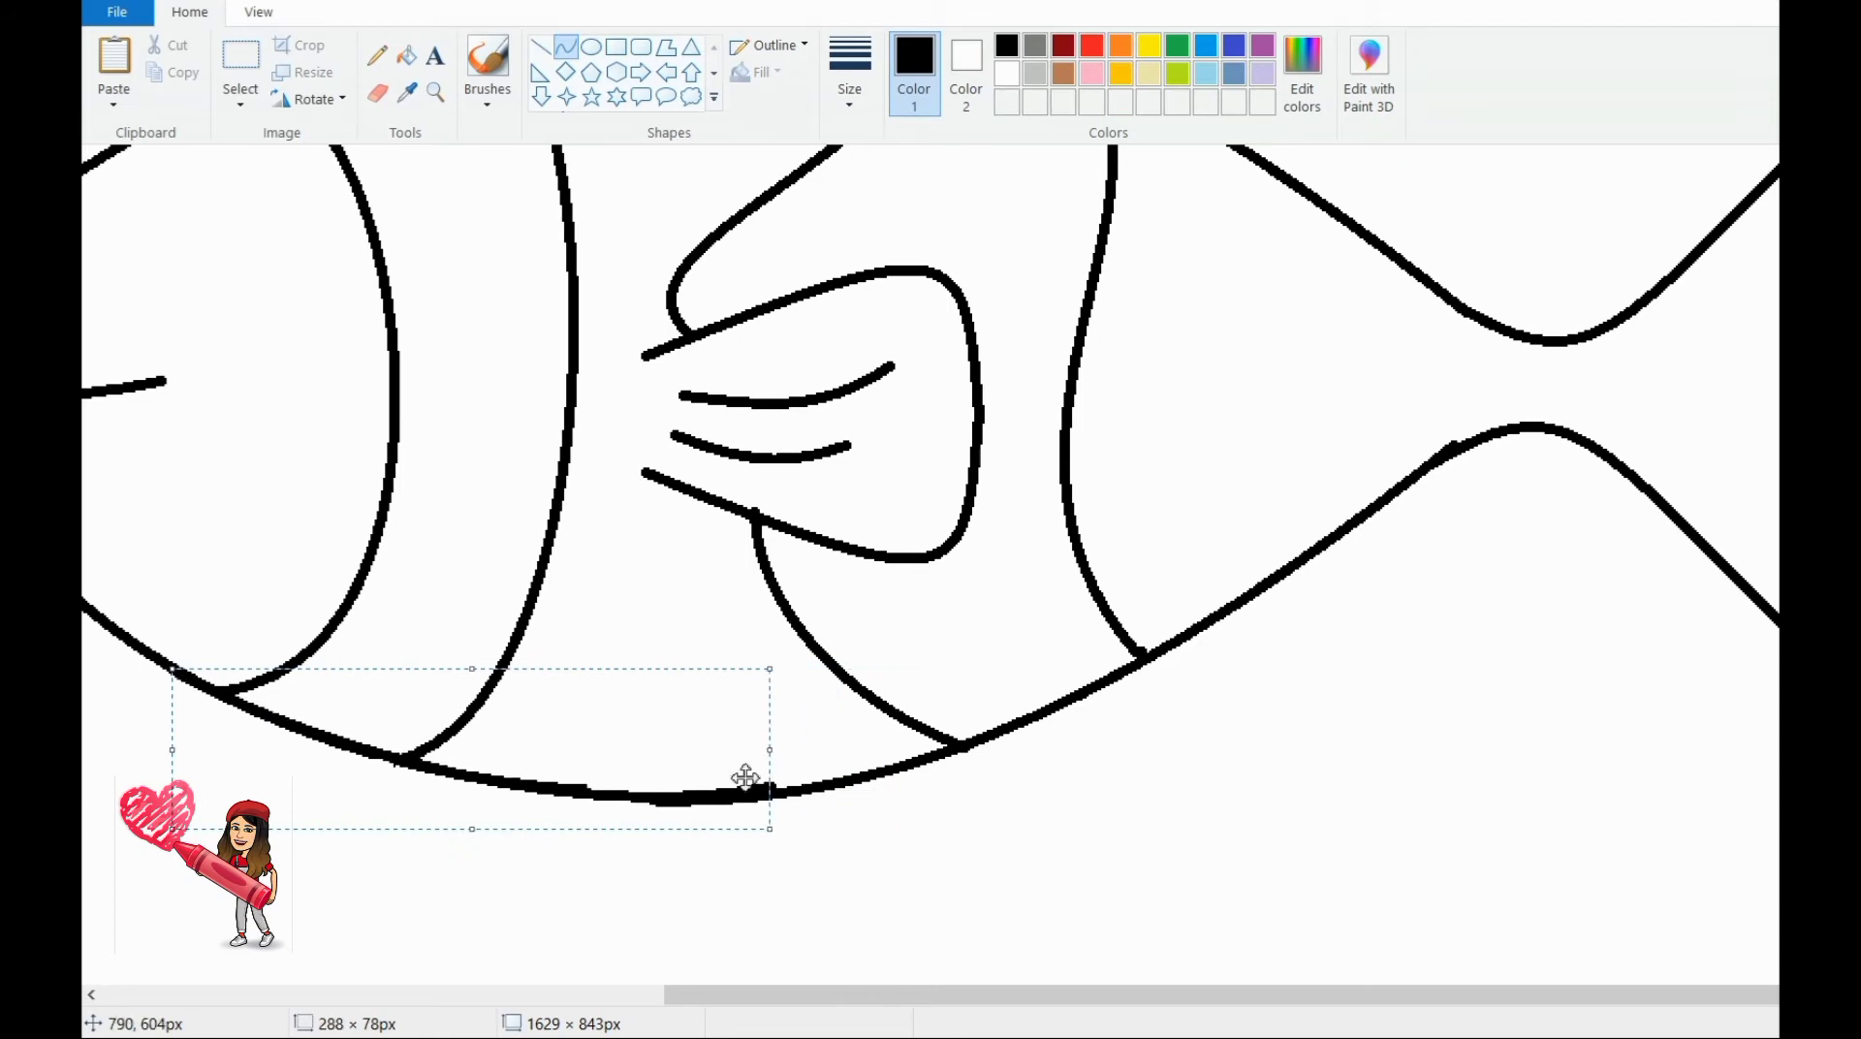
# Step: Rework the tail's outer edge with smoother curves between its upper and lower tips
pyautogui.hscroll(5, 1250, 1022)
pyautogui.scroll(3, 1251, 1023)
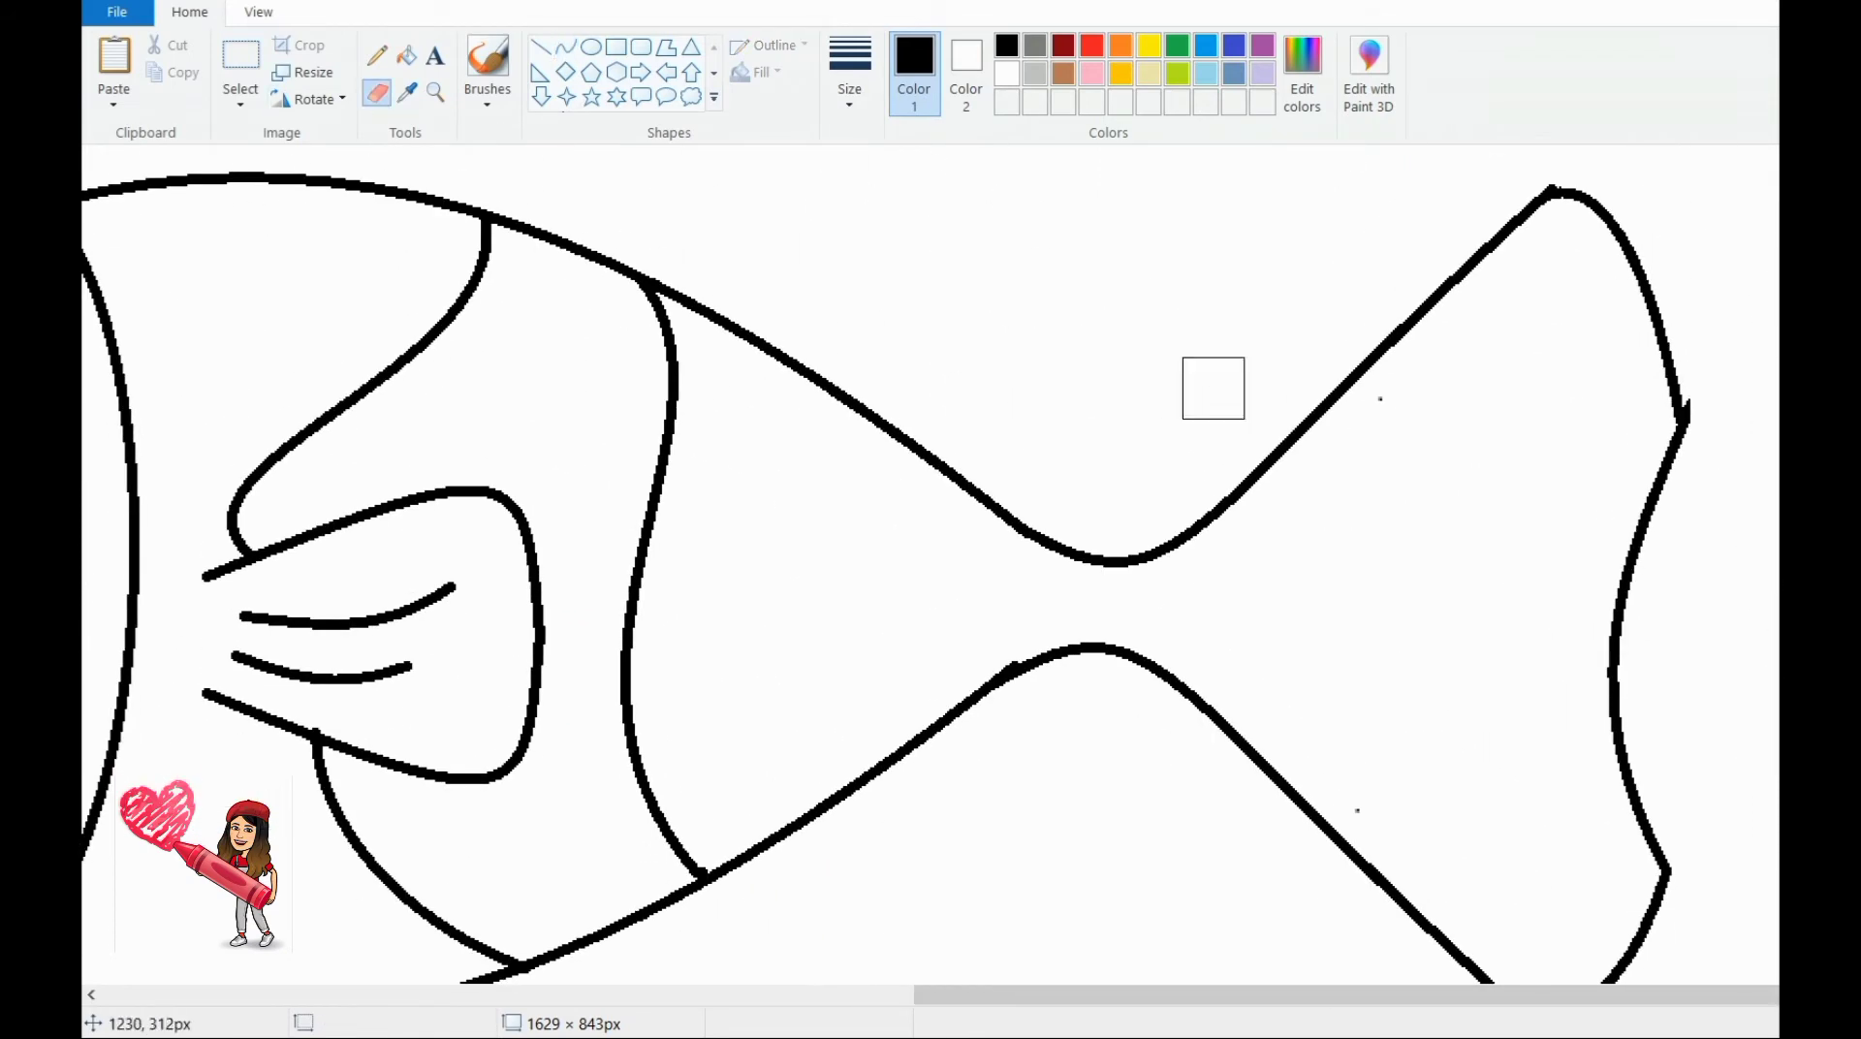
pyautogui.click(570, 60)
pyautogui.moveTo(1658, 320); pyautogui.dragTo(1638, 707)
pyautogui.scroll(-3, 1634, 507)
pyautogui.click(565, 47)
pyautogui.moveTo(1614, 446); pyautogui.dragTo(1624, 705)
pyautogui.moveTo(1617, 582); pyautogui.dragTo(1678, 615)
pyautogui.scroll(3, 943, 933)
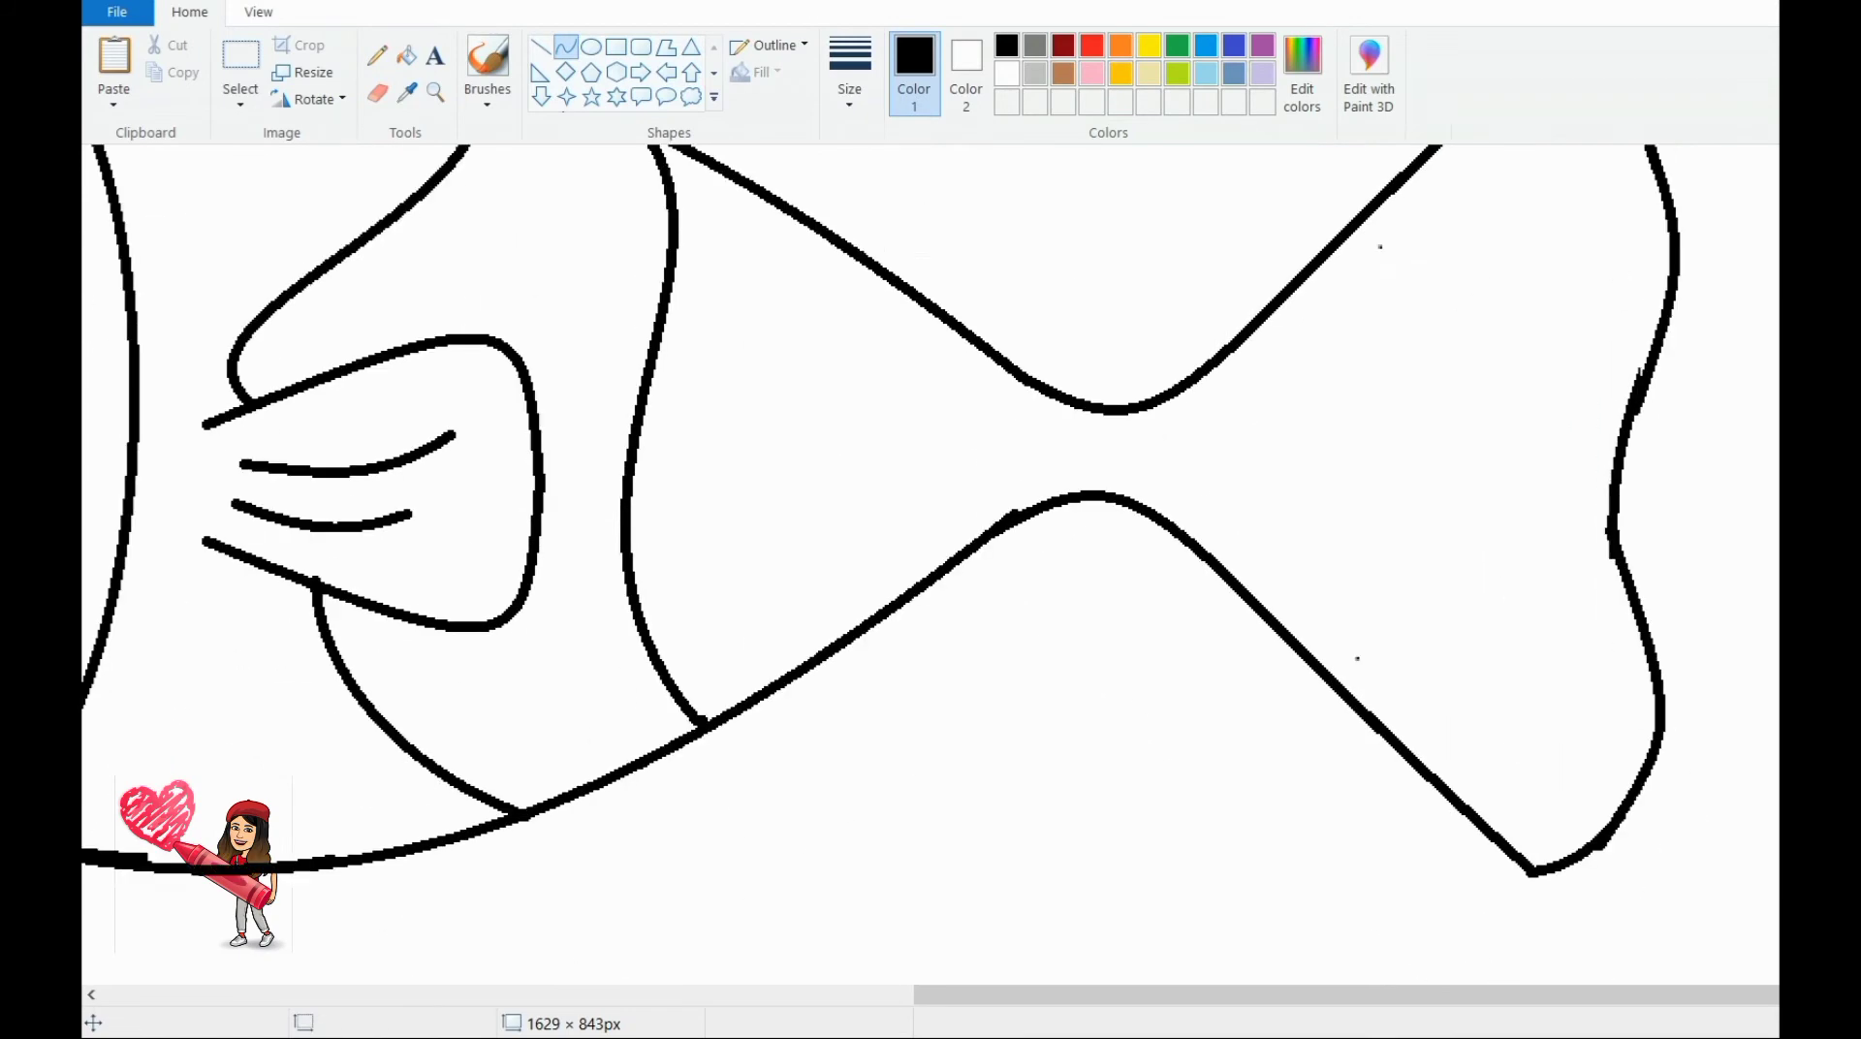
# Step: Draw a rounded dorsal fin on the back between the first and second stripes
pyautogui.hscroll(-5, 944, 933)
pyautogui.scroll(3, 943, 932)
pyautogui.moveTo(625, 587)
pyautogui.mouseDown()
pyautogui.moveTo(1071, 593)
pyautogui.moveTo(1225, 271)
pyautogui.mouseUp()
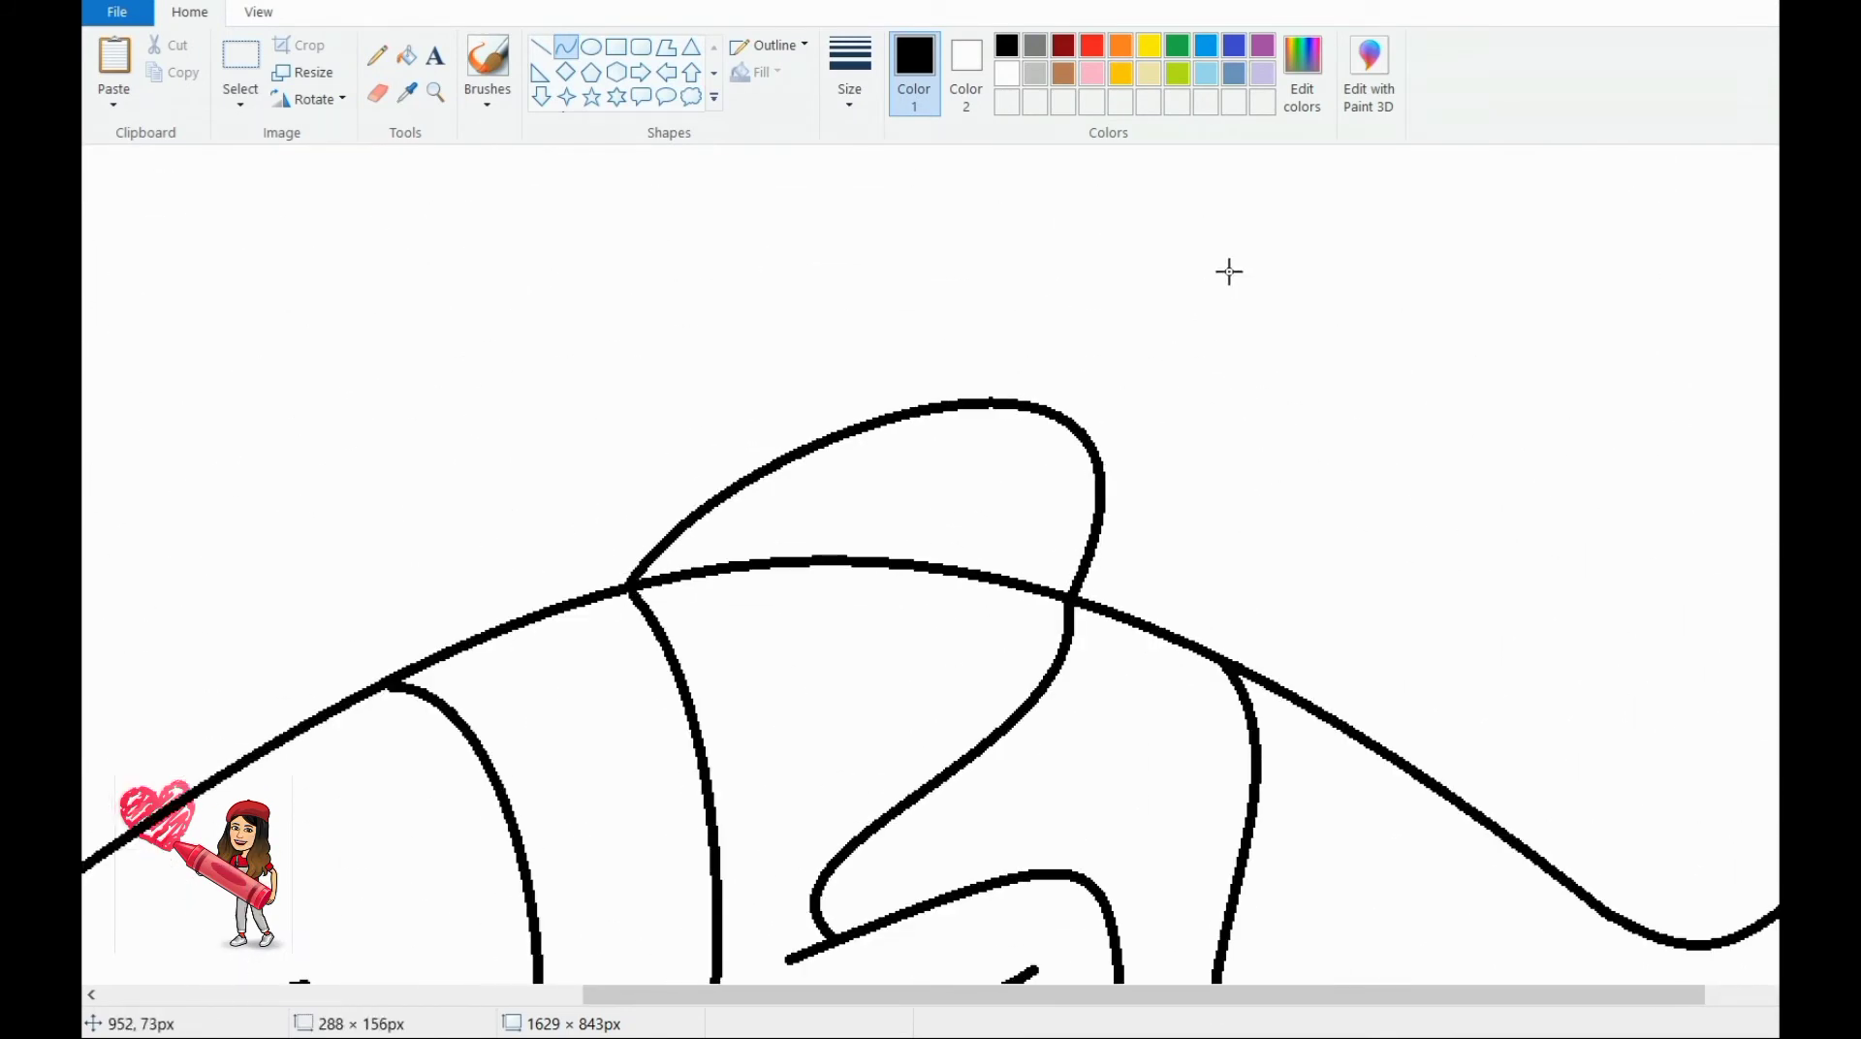
pyautogui.moveTo(872, 543)
pyautogui.mouseDown()
pyautogui.moveTo(964, 179)
pyautogui.moveTo(1057, 387)
pyautogui.mouseUp()
# Step: Draw rounded rear fins above and below the body, each from the second stripe to the tail's base
pyautogui.moveTo(1231, 662); pyautogui.dragTo(1696, 940)
pyautogui.moveTo(1454, 771)
pyautogui.mouseDown()
pyautogui.moveTo(1590, 700)
pyautogui.moveTo(1619, 581)
pyautogui.mouseUp()
pyautogui.scroll(-5, 1619, 581)
pyautogui.moveTo(1284, 567)
pyautogui.mouseDown()
pyautogui.moveTo(1570, 382)
pyautogui.moveTo(1693, 329)
pyautogui.mouseUp()
pyautogui.moveTo(1586, 612); pyautogui.dragTo(1691, 729)
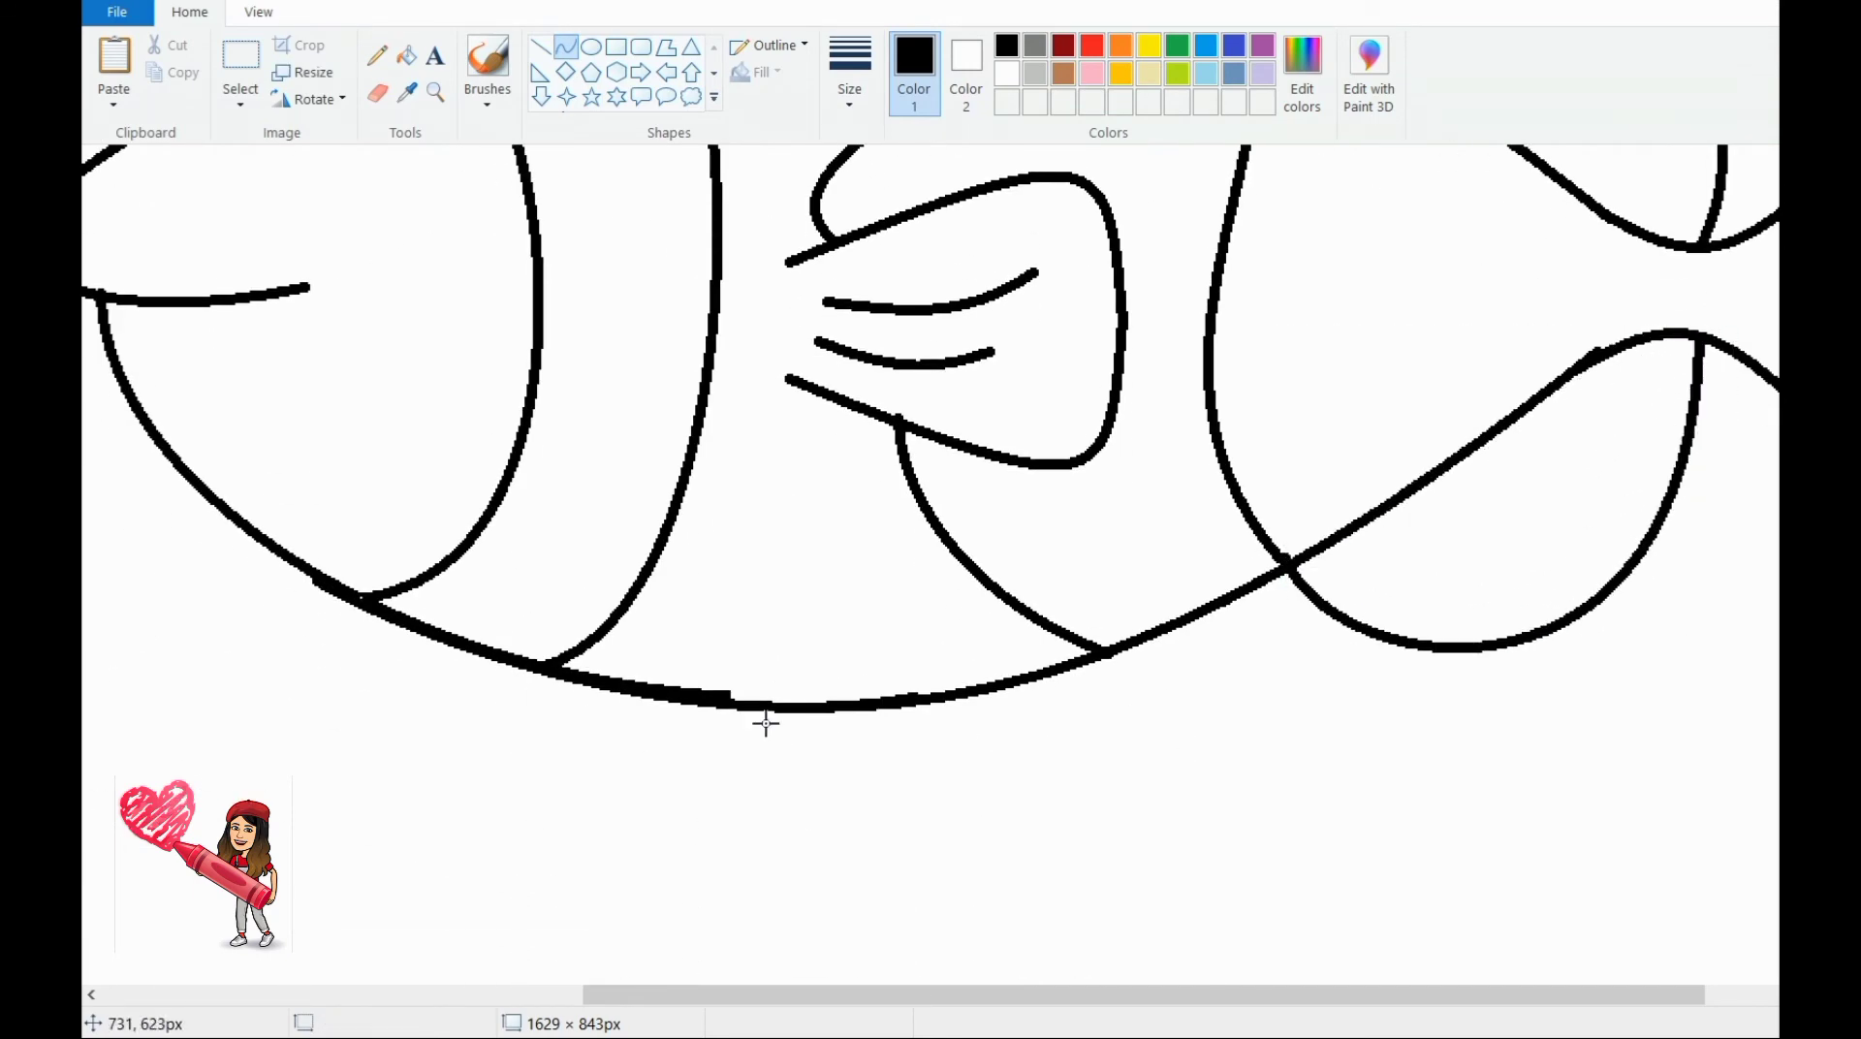
# Step: Draw a pointed, leaf-shaped fin below the middle of the belly from a lower and an upper curve
pyautogui.moveTo(766, 723); pyautogui.dragTo(1251, 836)
pyautogui.moveTo(1008, 776); pyautogui.dragTo(1055, 956)
pyautogui.click(1055, 955)
pyautogui.moveTo(993, 693); pyautogui.dragTo(1246, 830)
pyautogui.moveTo(1124, 766); pyautogui.dragTo(1144, 793)
pyautogui.hotkey('ctrl', 'z')
pyautogui.moveTo(1246, 831)
pyautogui.mouseDown()
pyautogui.moveTo(921, 700)
pyautogui.moveTo(979, 669)
pyautogui.mouseUp()
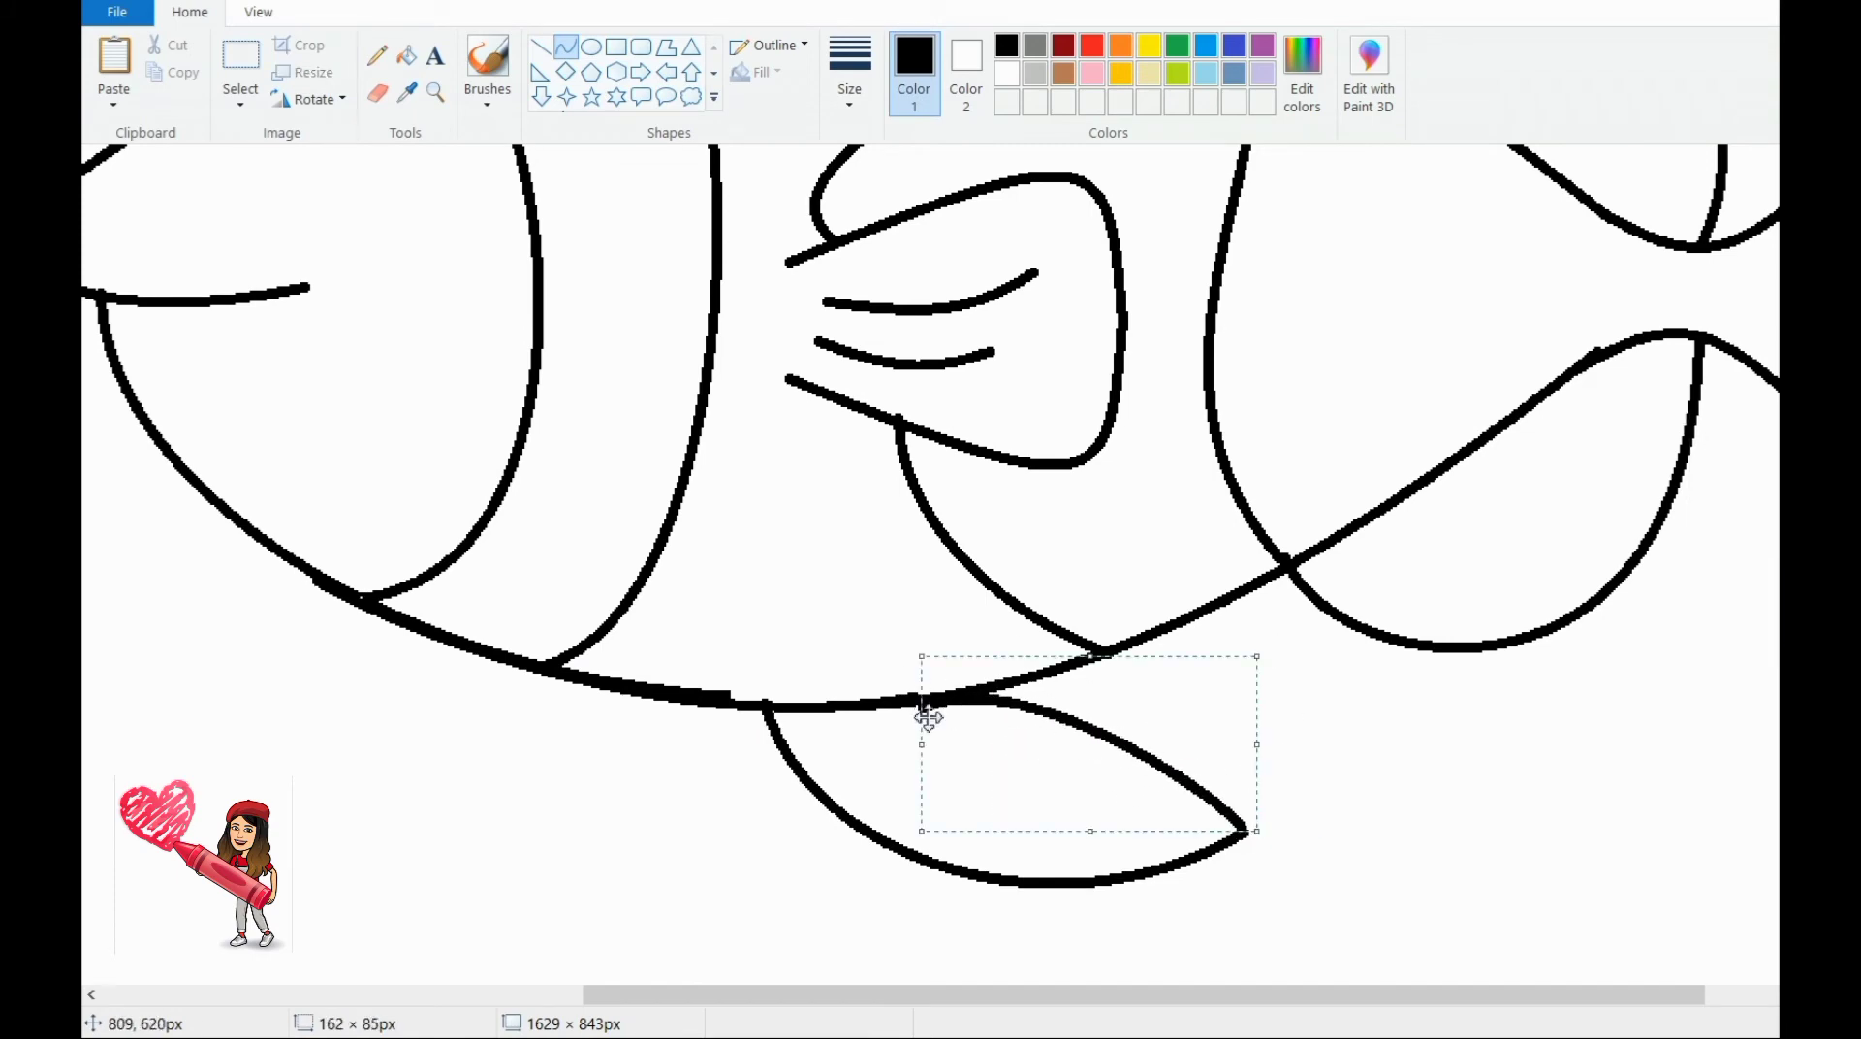
pyautogui.click(927, 717)
# Step: Draw the eye outline above the mouth from an upper and a lower curve, with a small circle inside as the pupil
pyautogui.scroll(5, 1357, 873)
pyautogui.hscroll(-5, 1176, 1008)
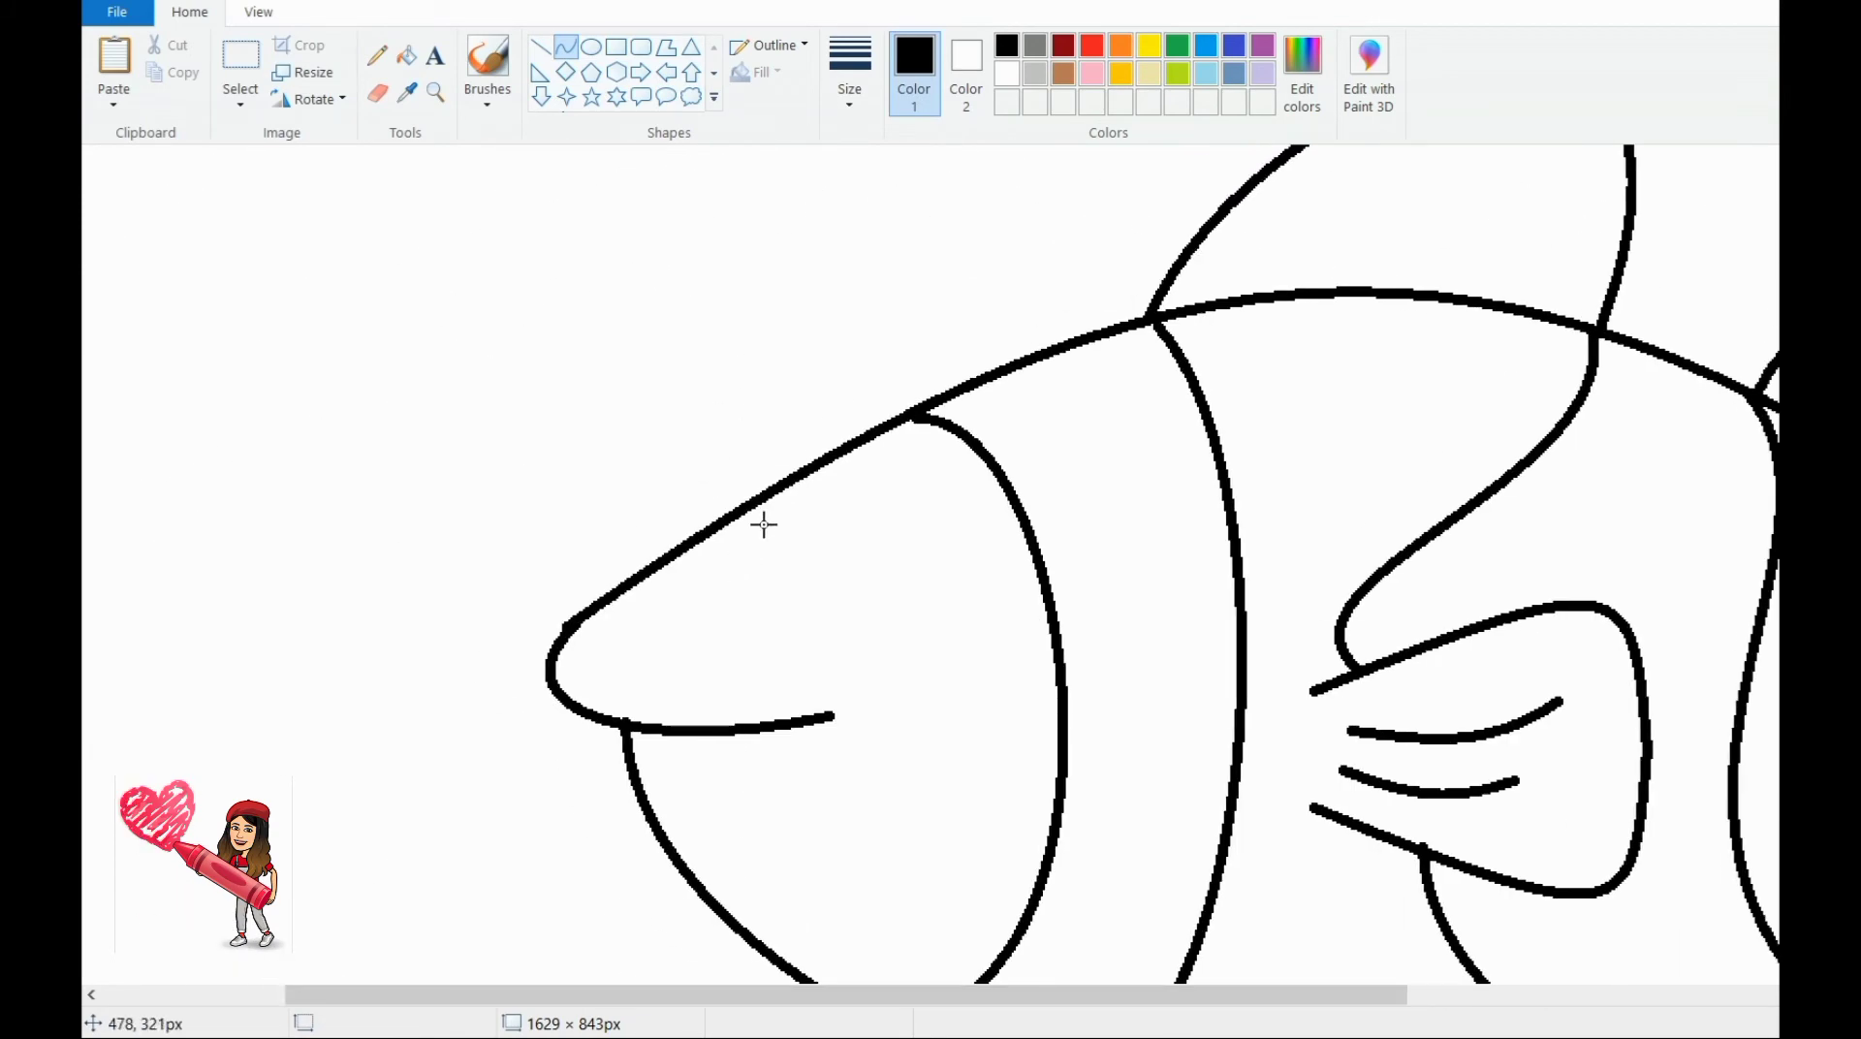
pyautogui.moveTo(780, 575); pyautogui.dragTo(922, 597)
pyautogui.moveTo(840, 587); pyautogui.dragTo(864, 507)
pyautogui.hotkey('ctrl', 'z')
pyautogui.moveTo(733, 607); pyautogui.dragTo(938, 611)
pyautogui.moveTo(842, 609)
pyautogui.mouseDown()
pyautogui.moveTo(930, 474)
pyautogui.moveTo(928, 426)
pyautogui.moveTo(827, 565)
pyautogui.mouseUp()
pyautogui.moveTo(826, 435); pyautogui.dragTo(789, 490)
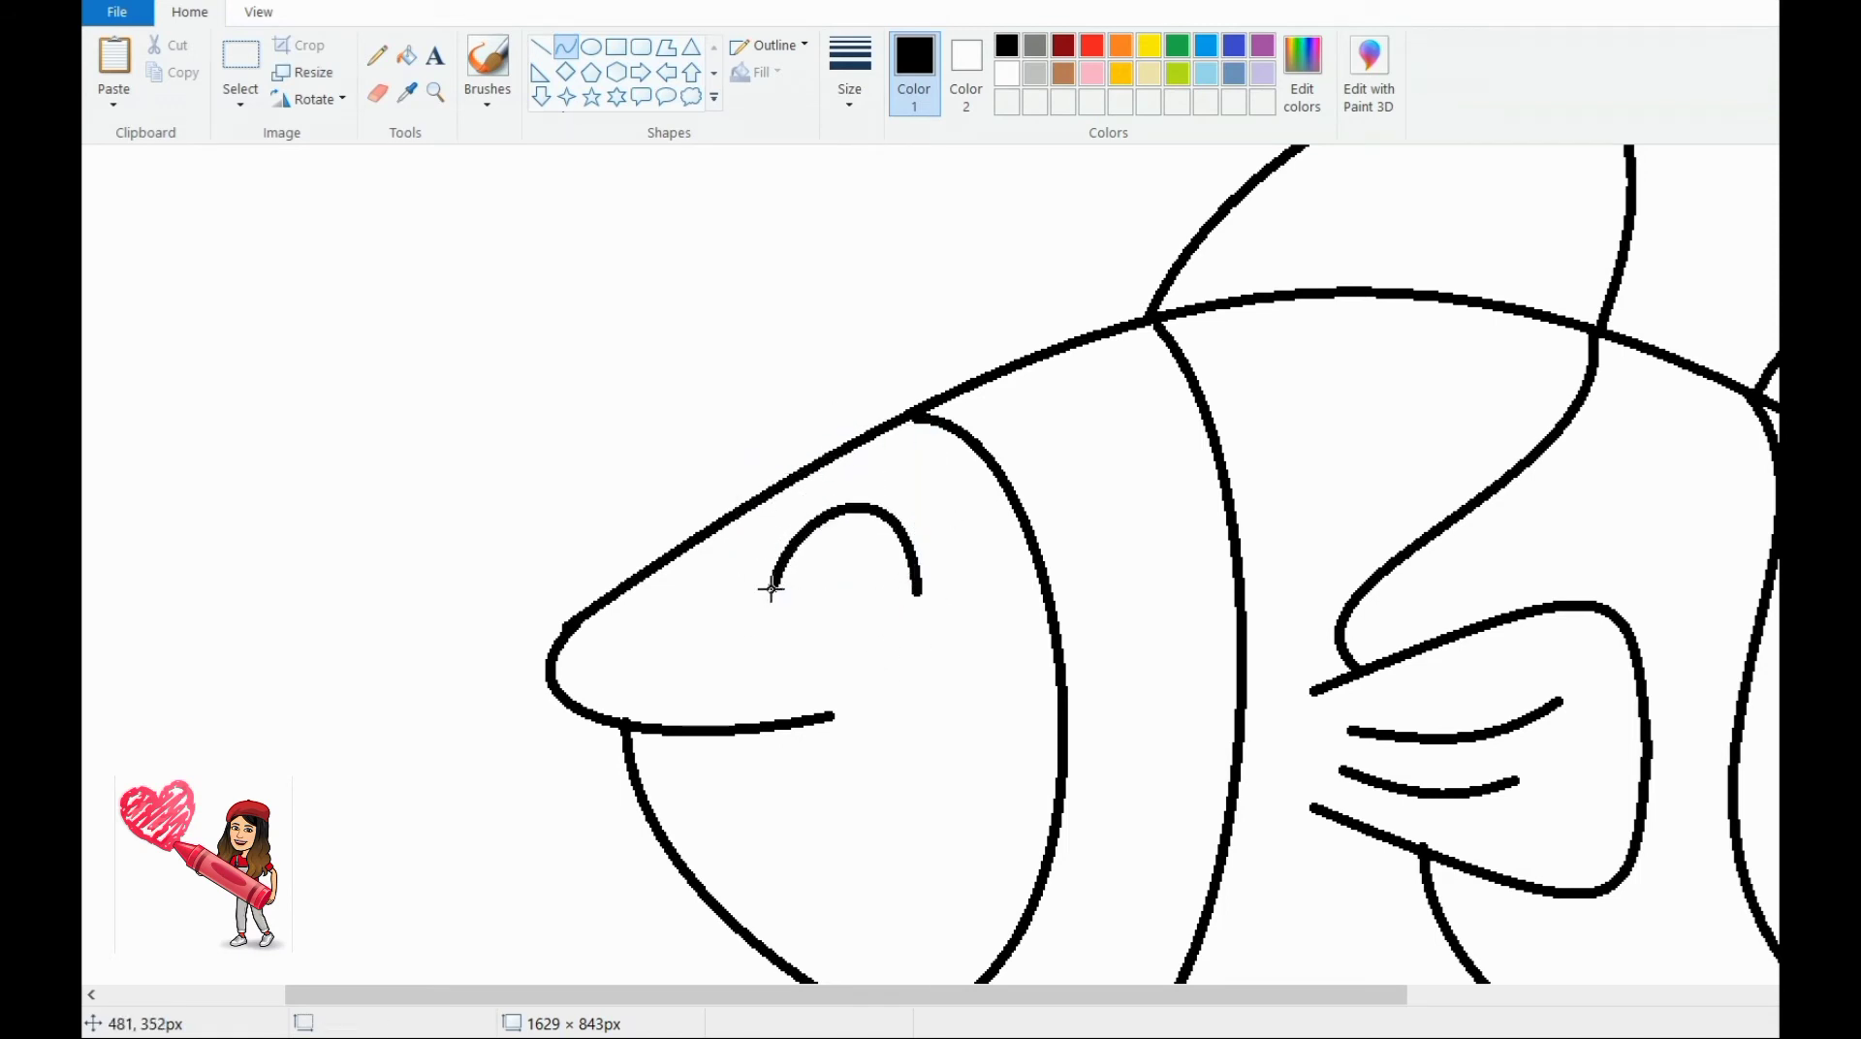
pyautogui.moveTo(794, 584); pyautogui.dragTo(745, 637)
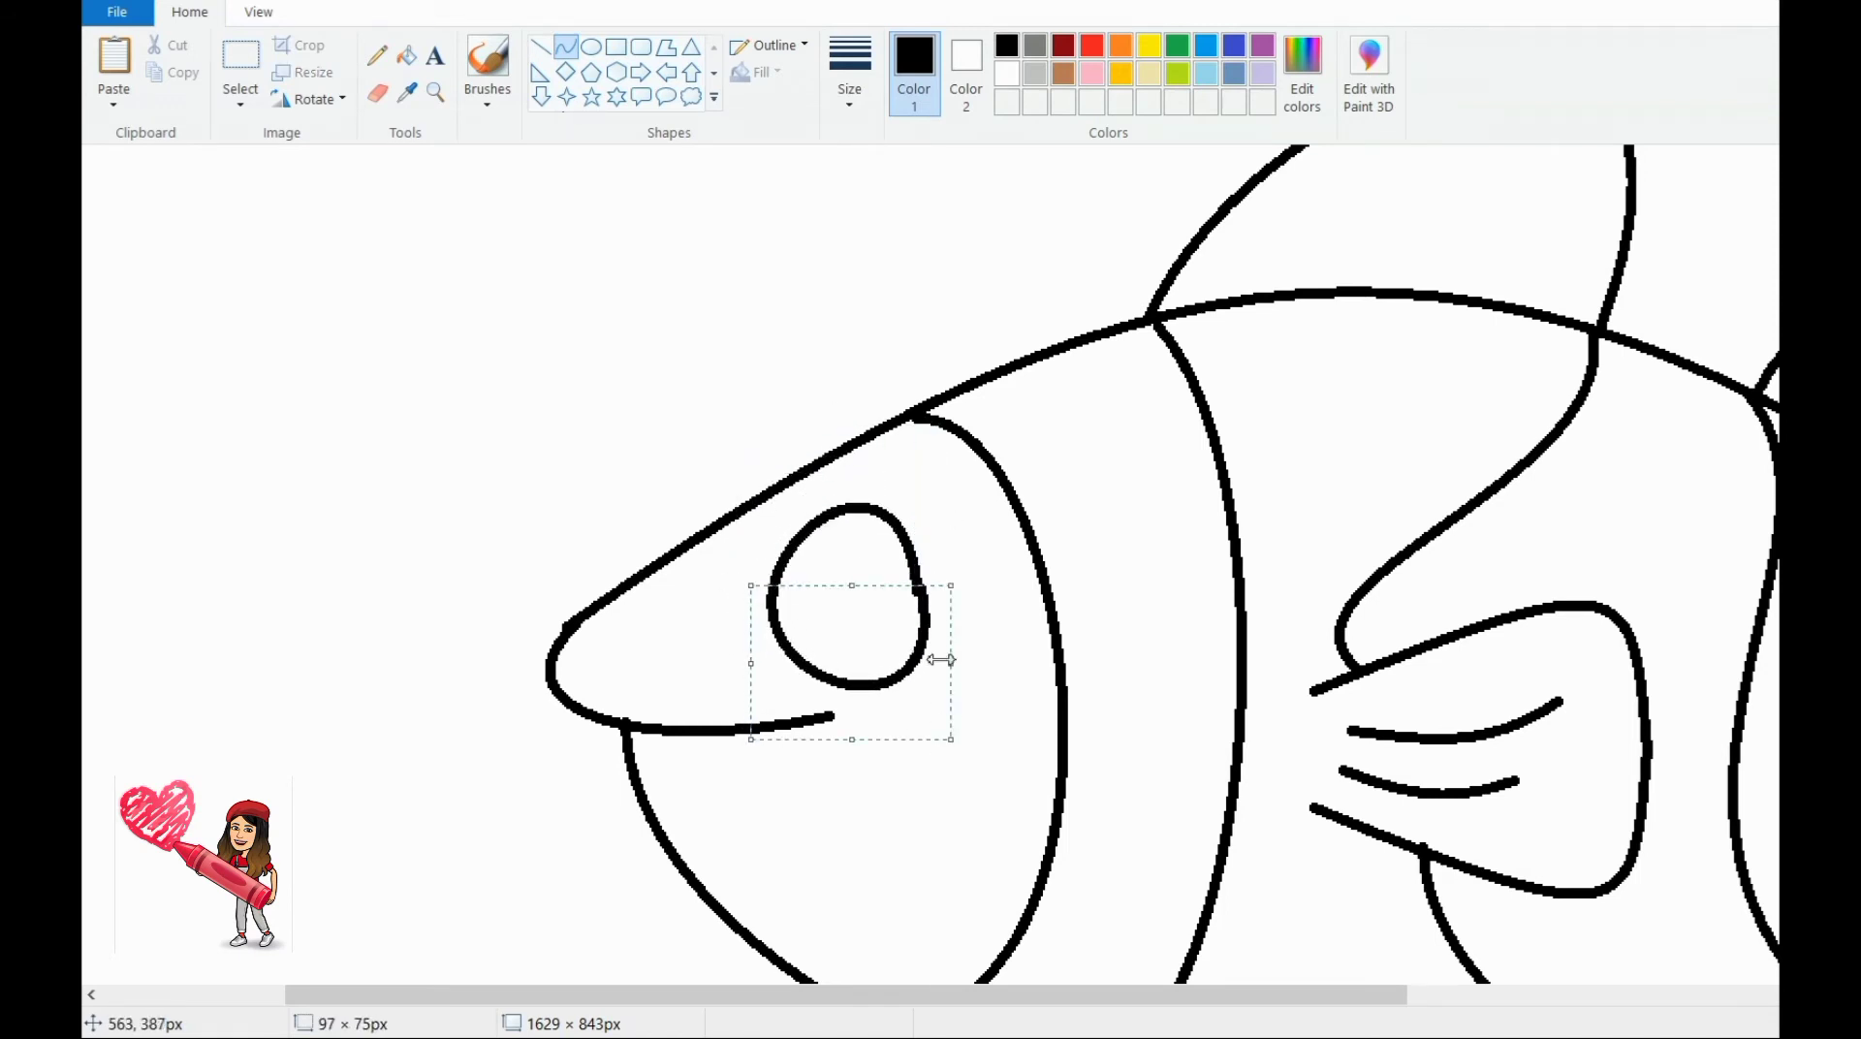
pyautogui.moveTo(940, 660); pyautogui.dragTo(930, 660)
pyautogui.click(524, 756)
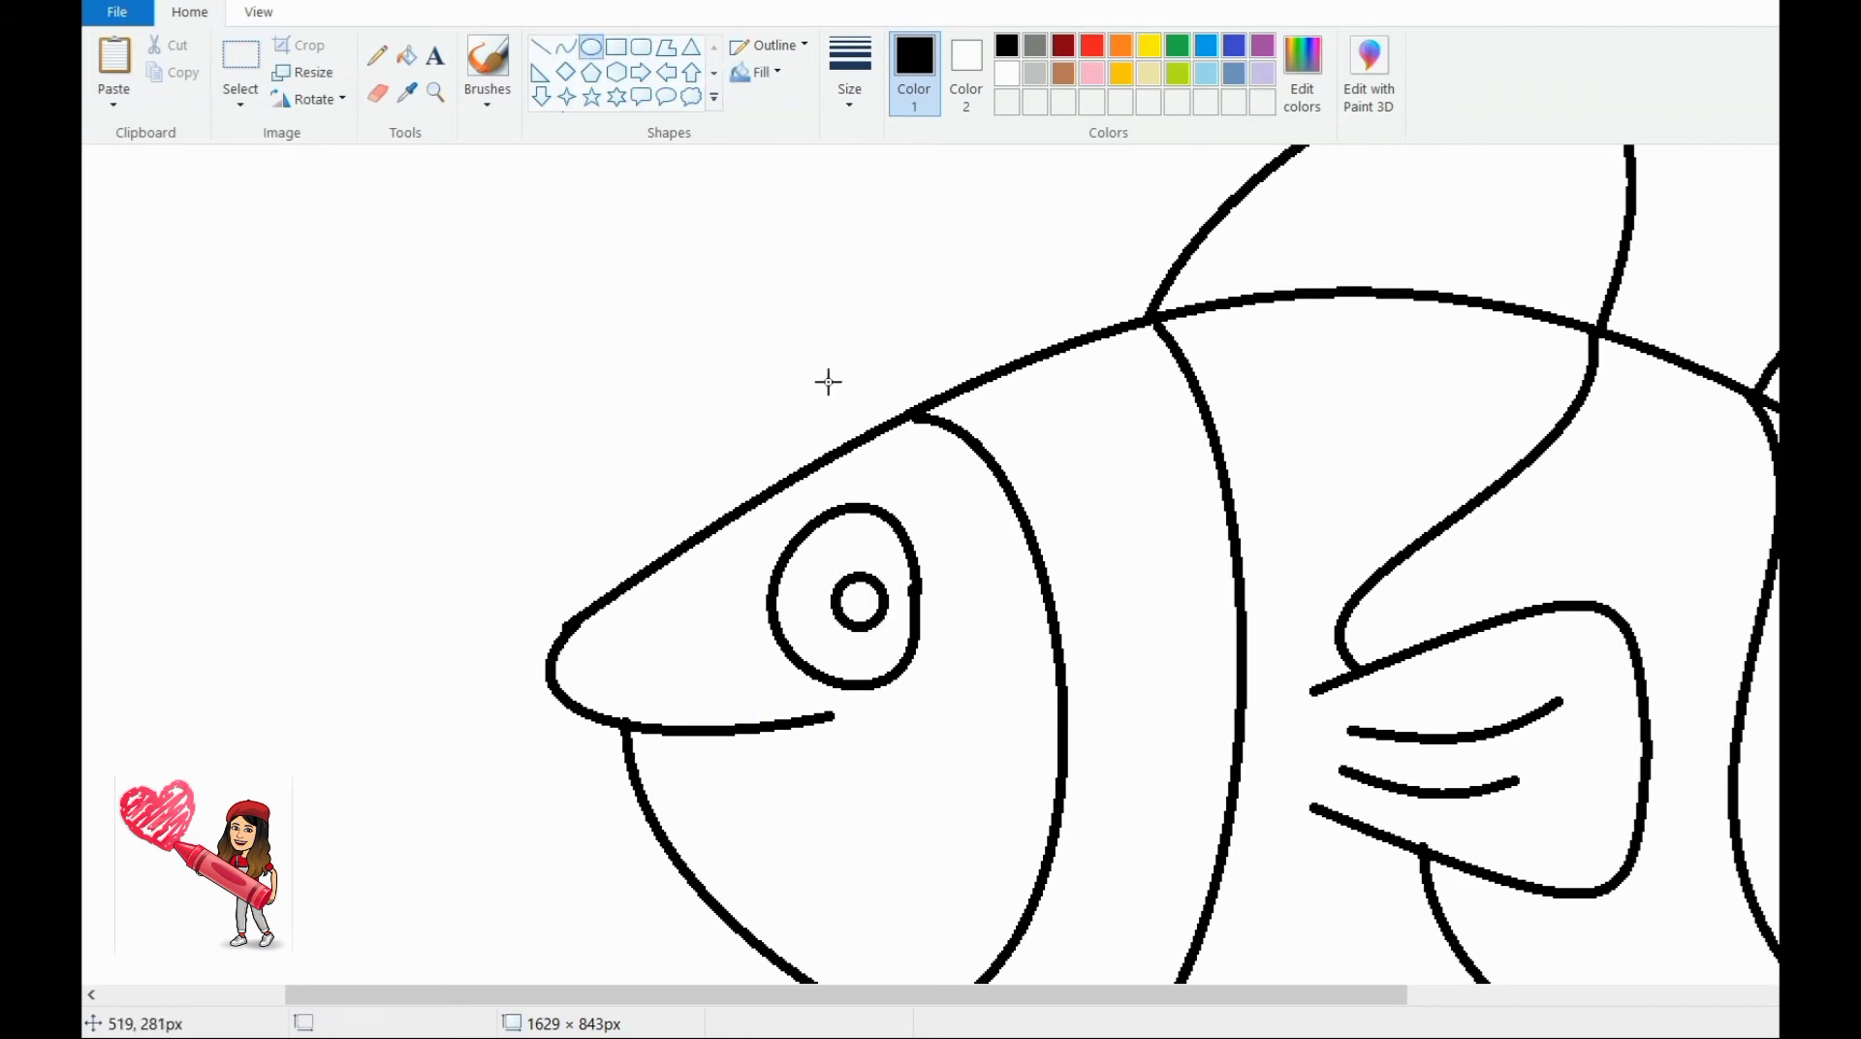
# Step: Add a custom yellow with Red 255, Green 247 and Blue 74, and use it as the drawing color
pyautogui.moveTo(1080, 994); pyautogui.dragTo(1257, 995)
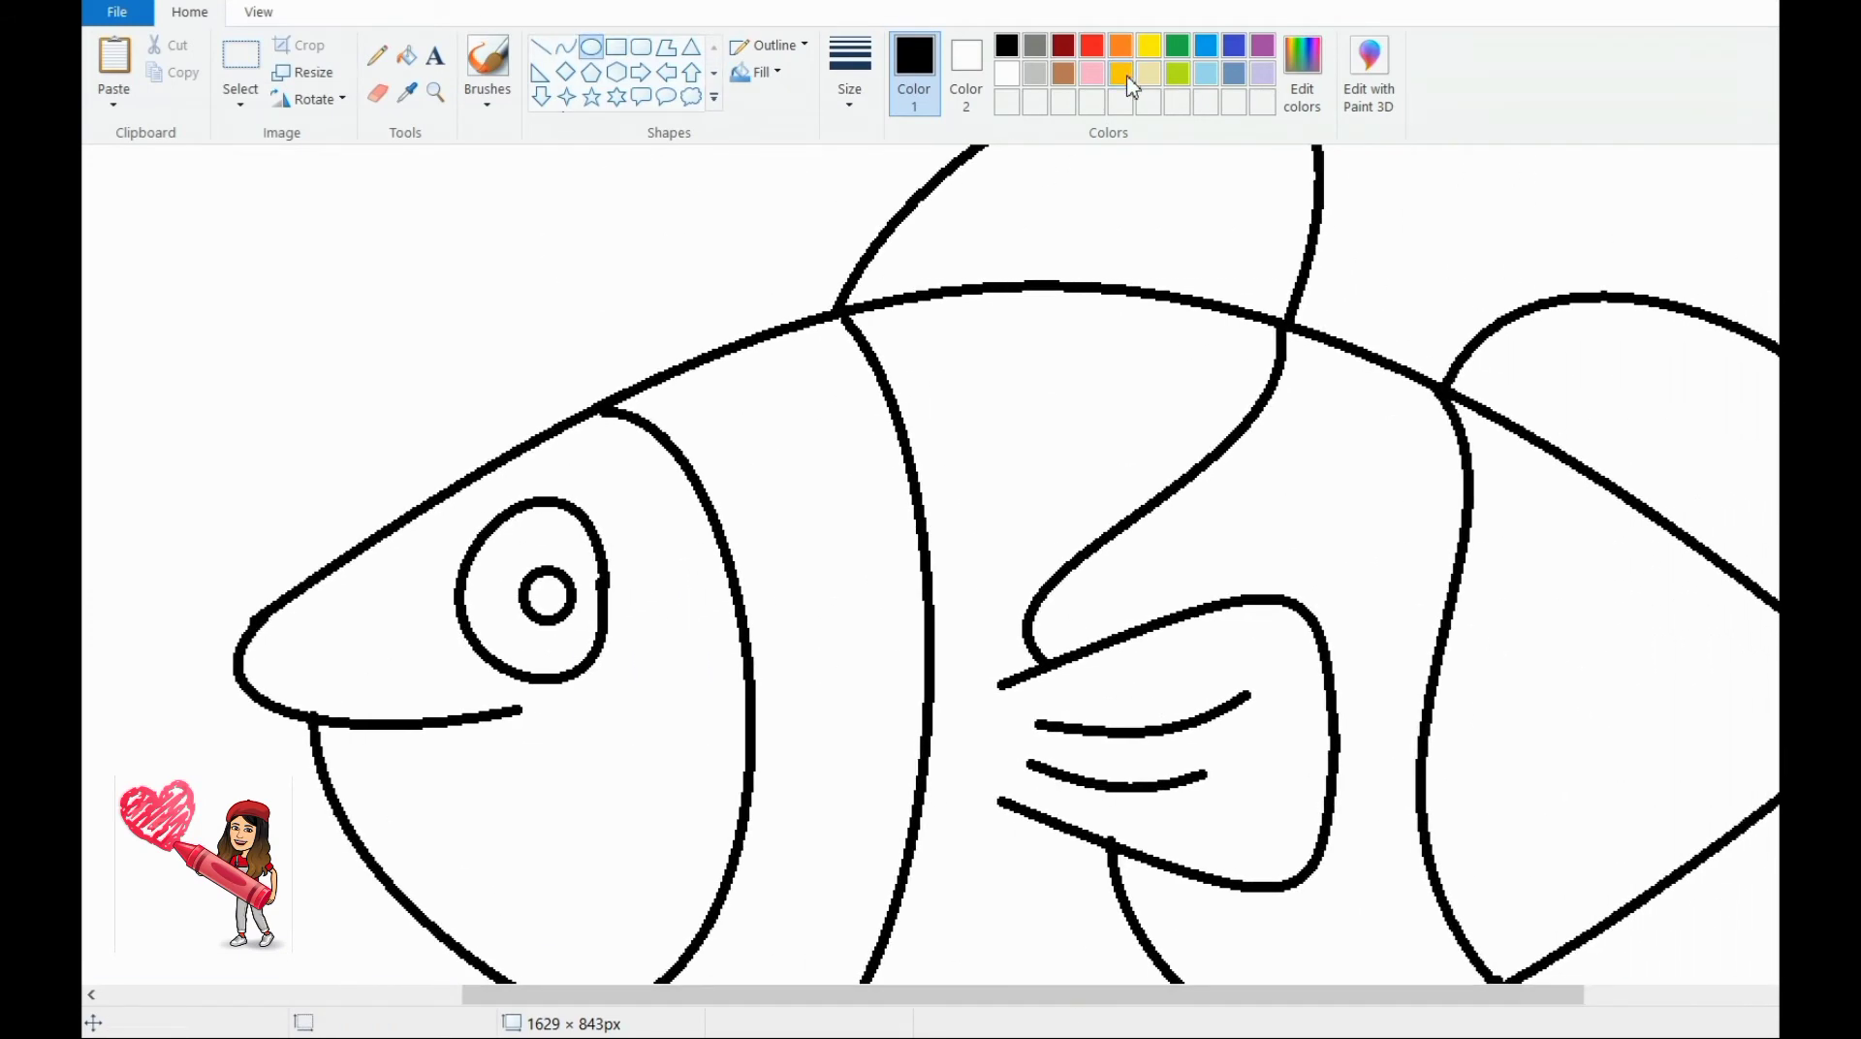
pyautogui.click(1301, 72)
pyautogui.click(1225, 686)
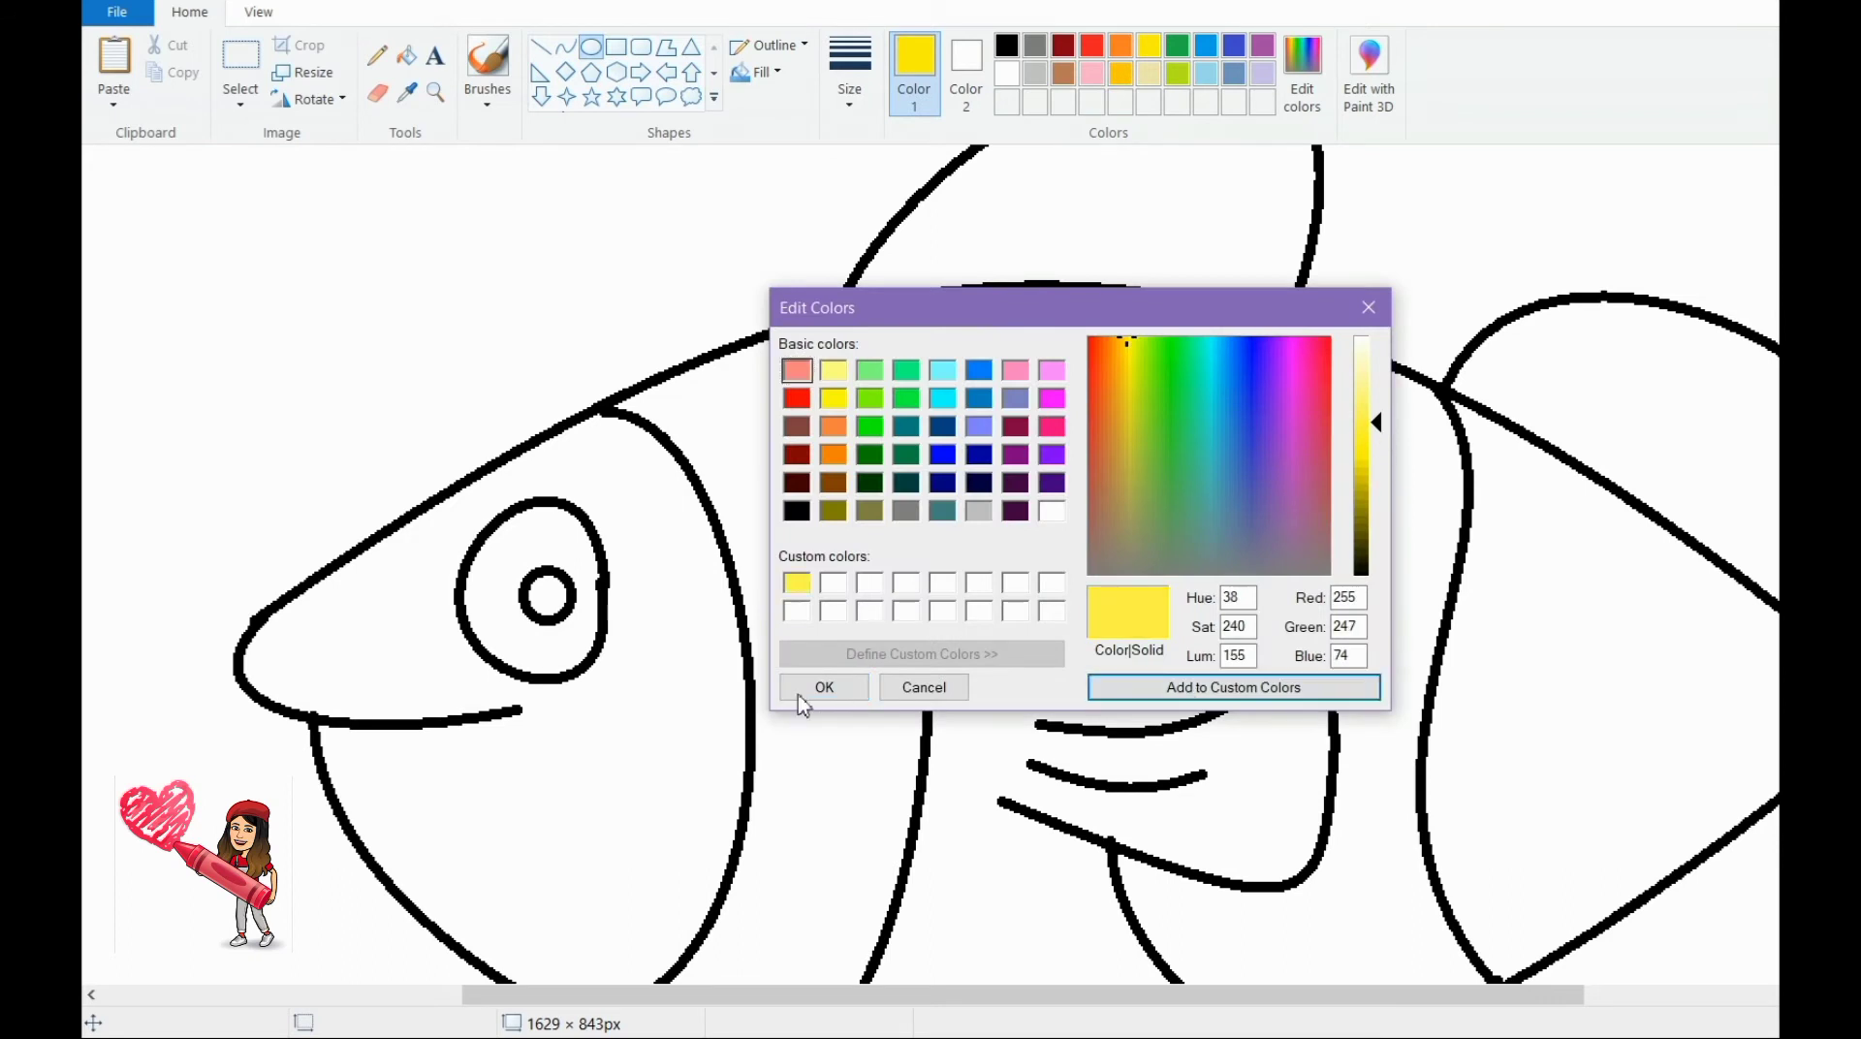
pyautogui.click(823, 686)
# Step: Draw yellow highlight curves beneath the back line on the head and on the section between the stripes
pyautogui.moveTo(244, 686); pyautogui.dragTo(632, 425)
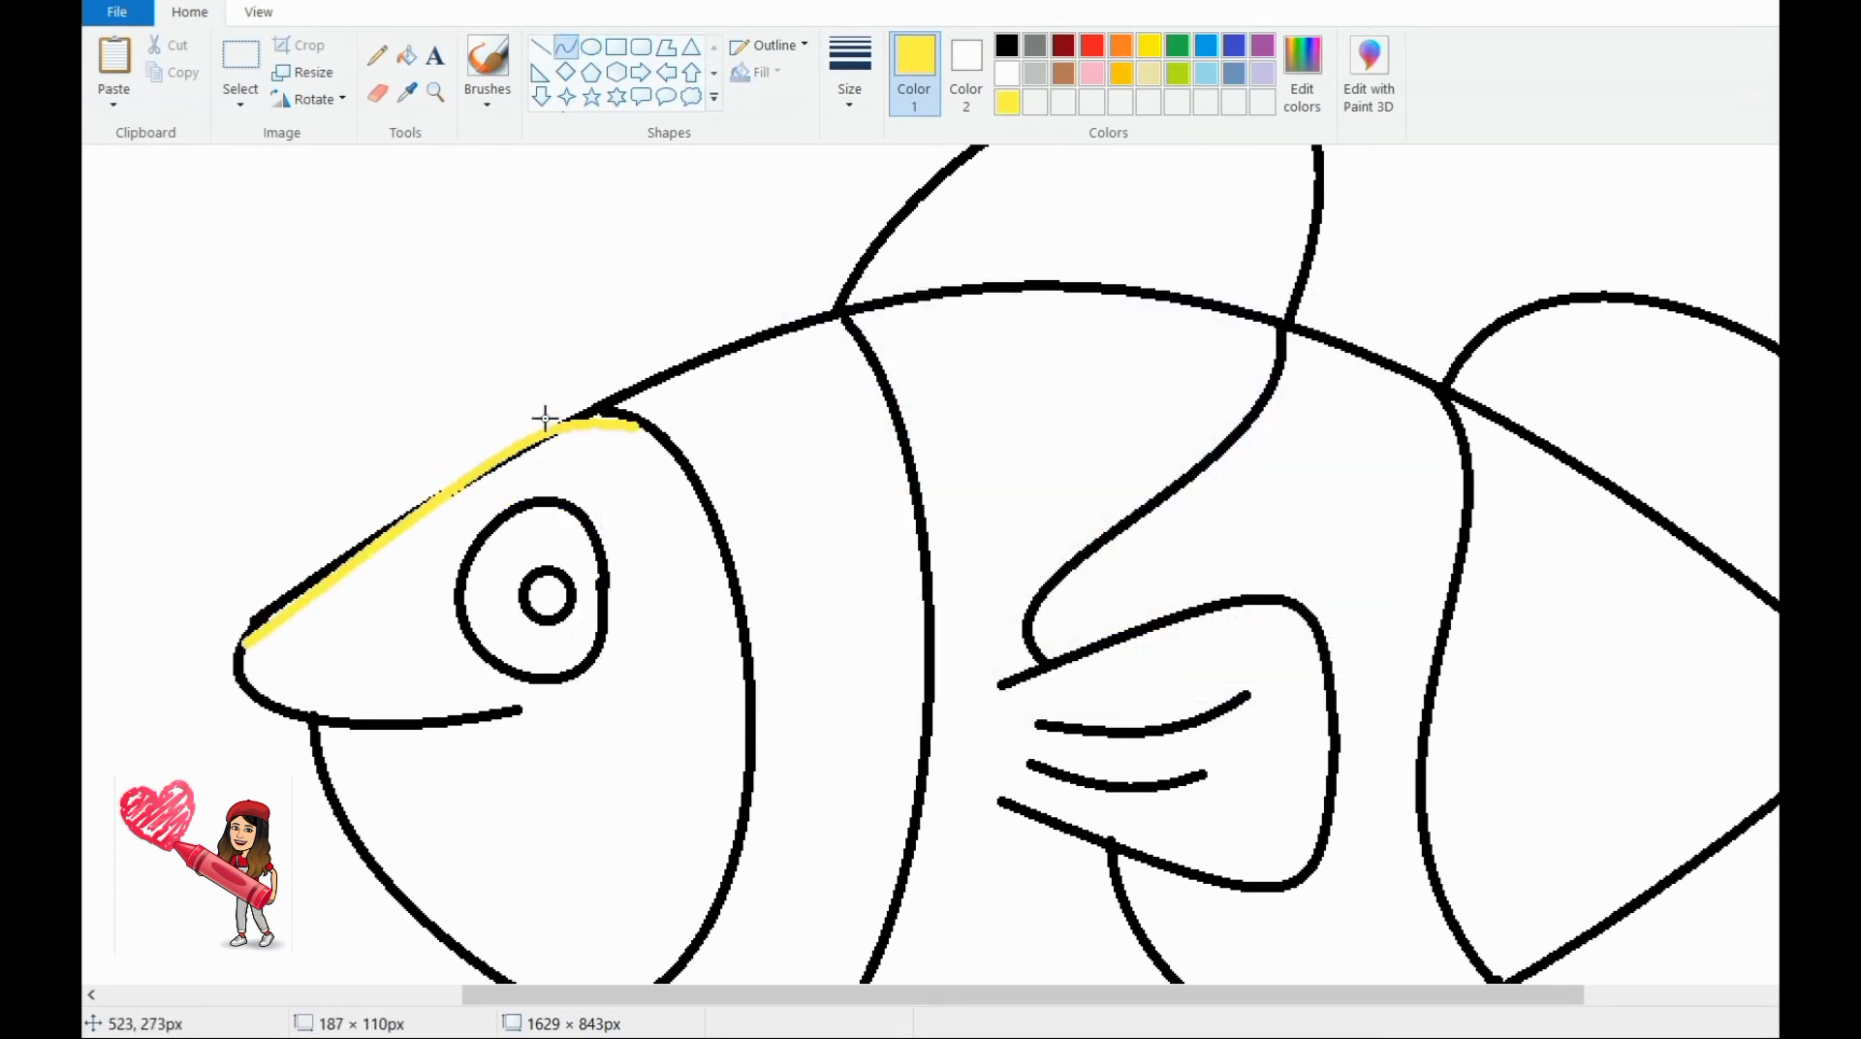
pyautogui.moveTo(242, 664); pyautogui.dragTo(495, 379)
pyautogui.moveTo(696, 994); pyautogui.dragTo(720, 994)
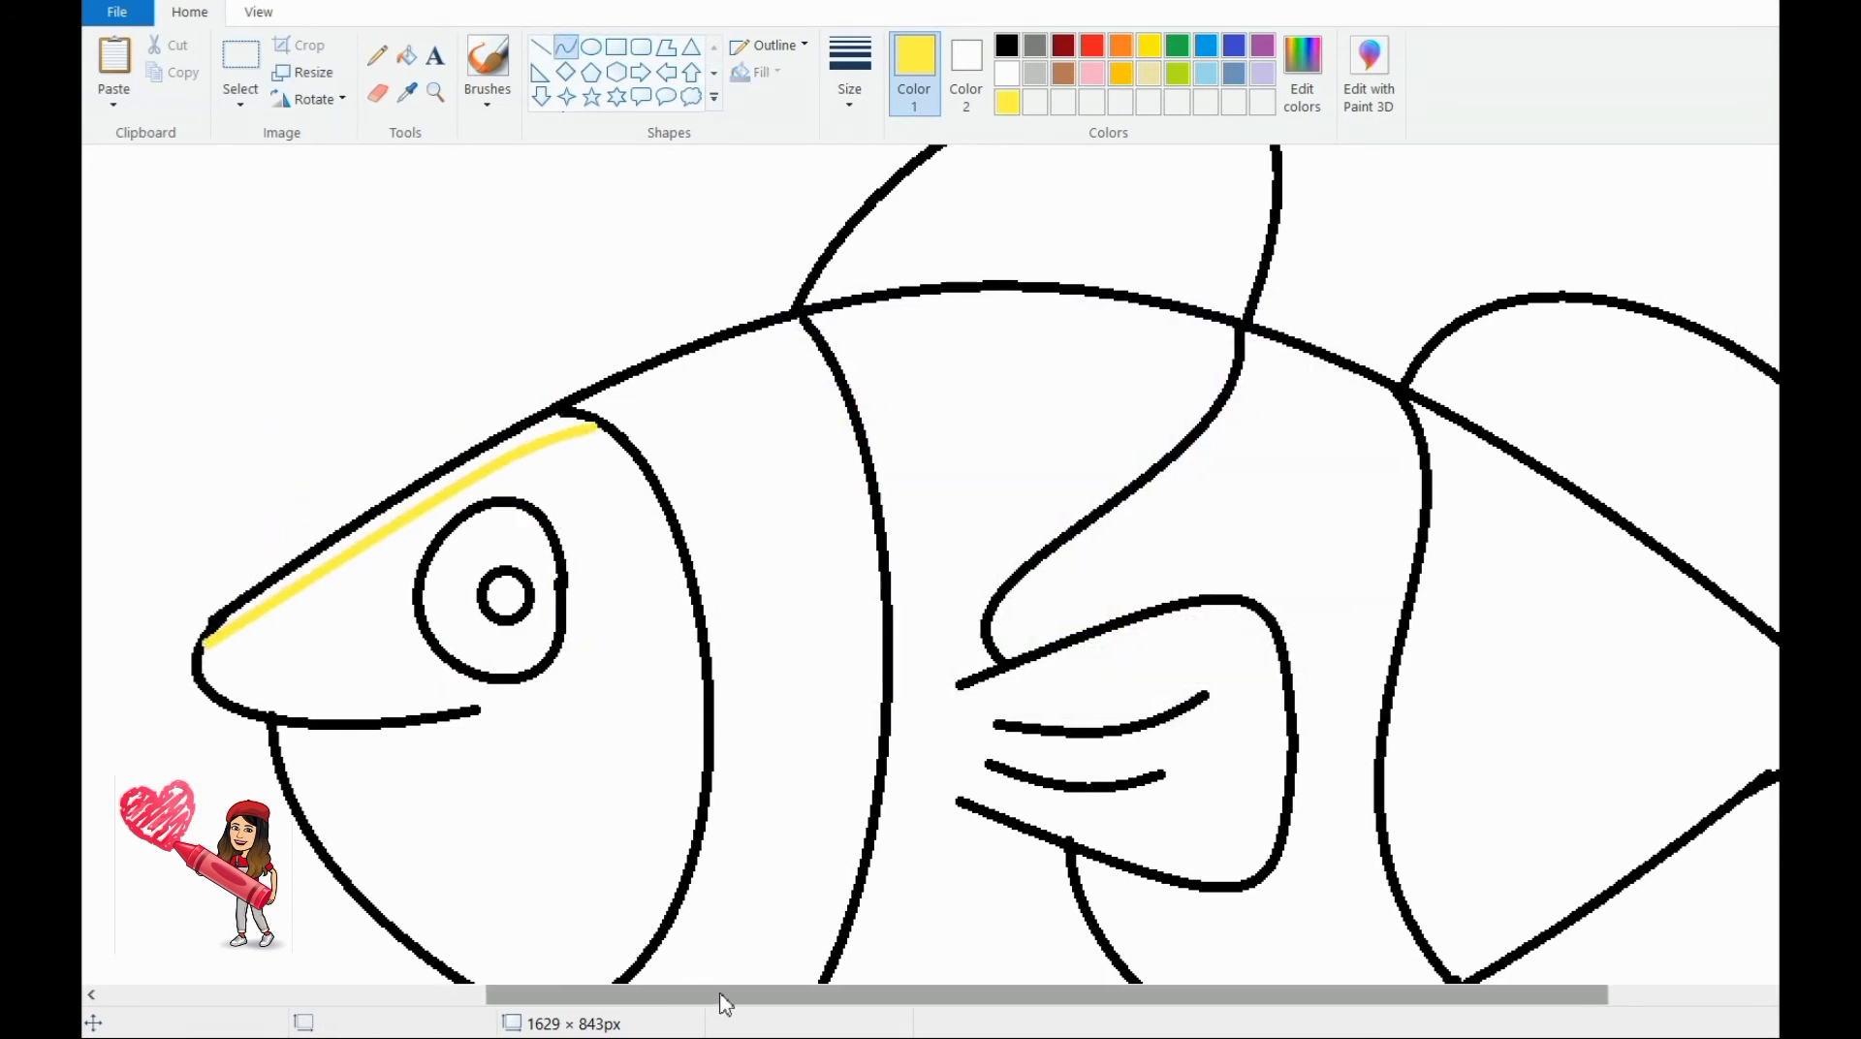
pyautogui.moveTo(834, 351)
pyautogui.mouseDown()
pyautogui.moveTo(1234, 358)
pyautogui.moveTo(1062, 320)
pyautogui.mouseUp()
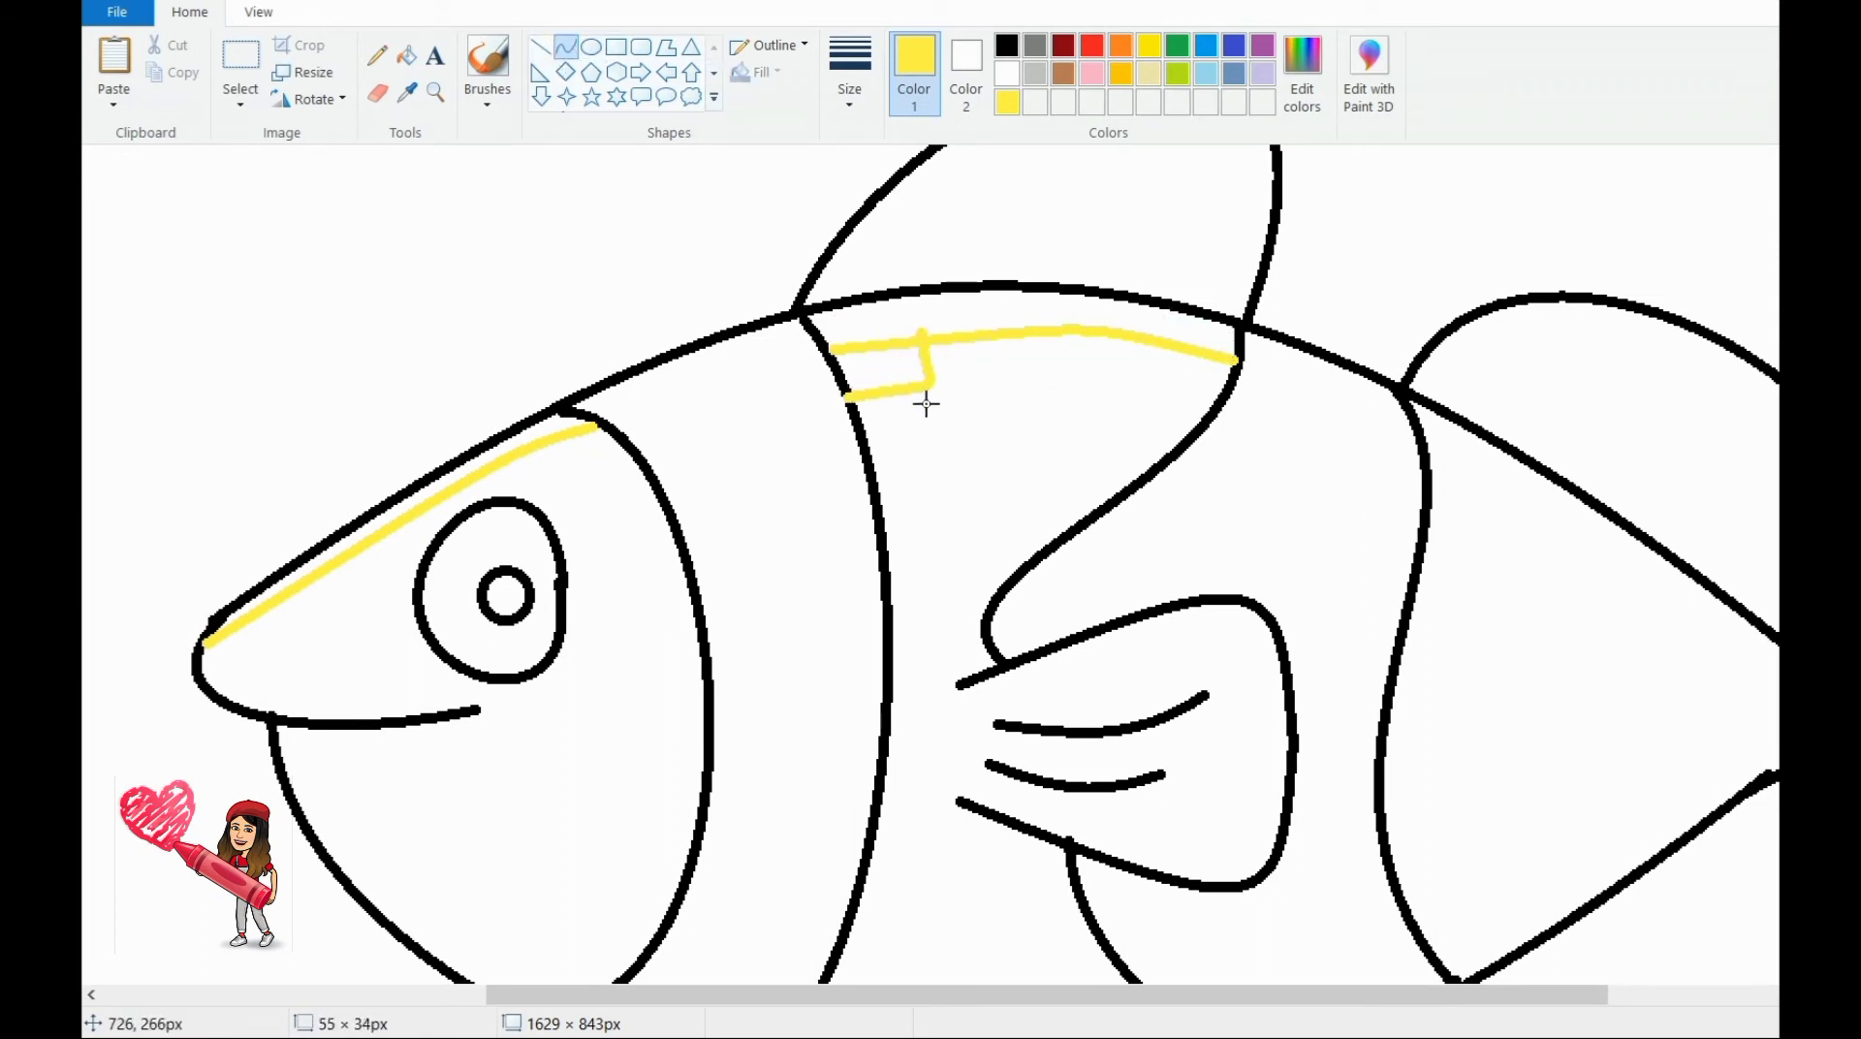
pyautogui.moveTo(925, 406); pyautogui.dragTo(916, 351)
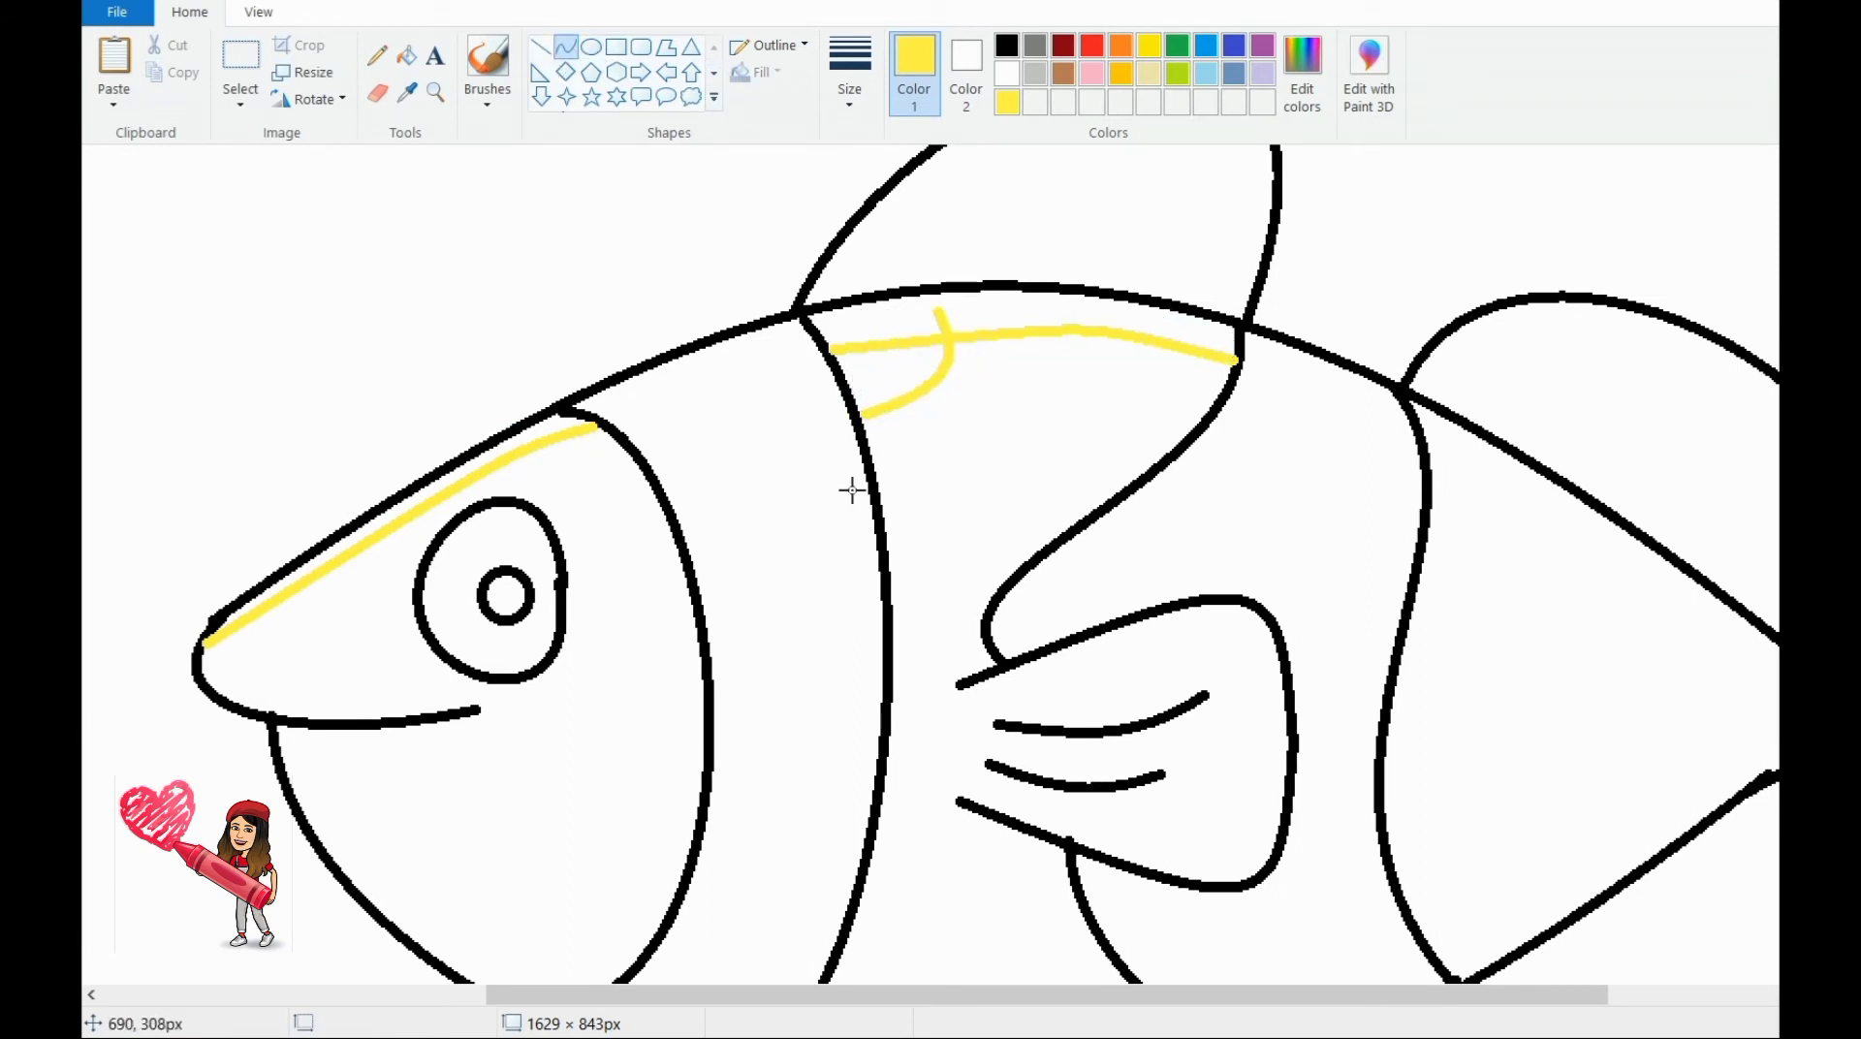
# Step: Draw yellow highlight curves inside the upper edges of the rear body section and the upper rear fin
pyautogui.hscroll(5, 1209, 852)
pyautogui.moveTo(954, 453); pyautogui.dragTo(1260, 598)
pyautogui.moveTo(1038, 498); pyautogui.dragTo(1030, 479)
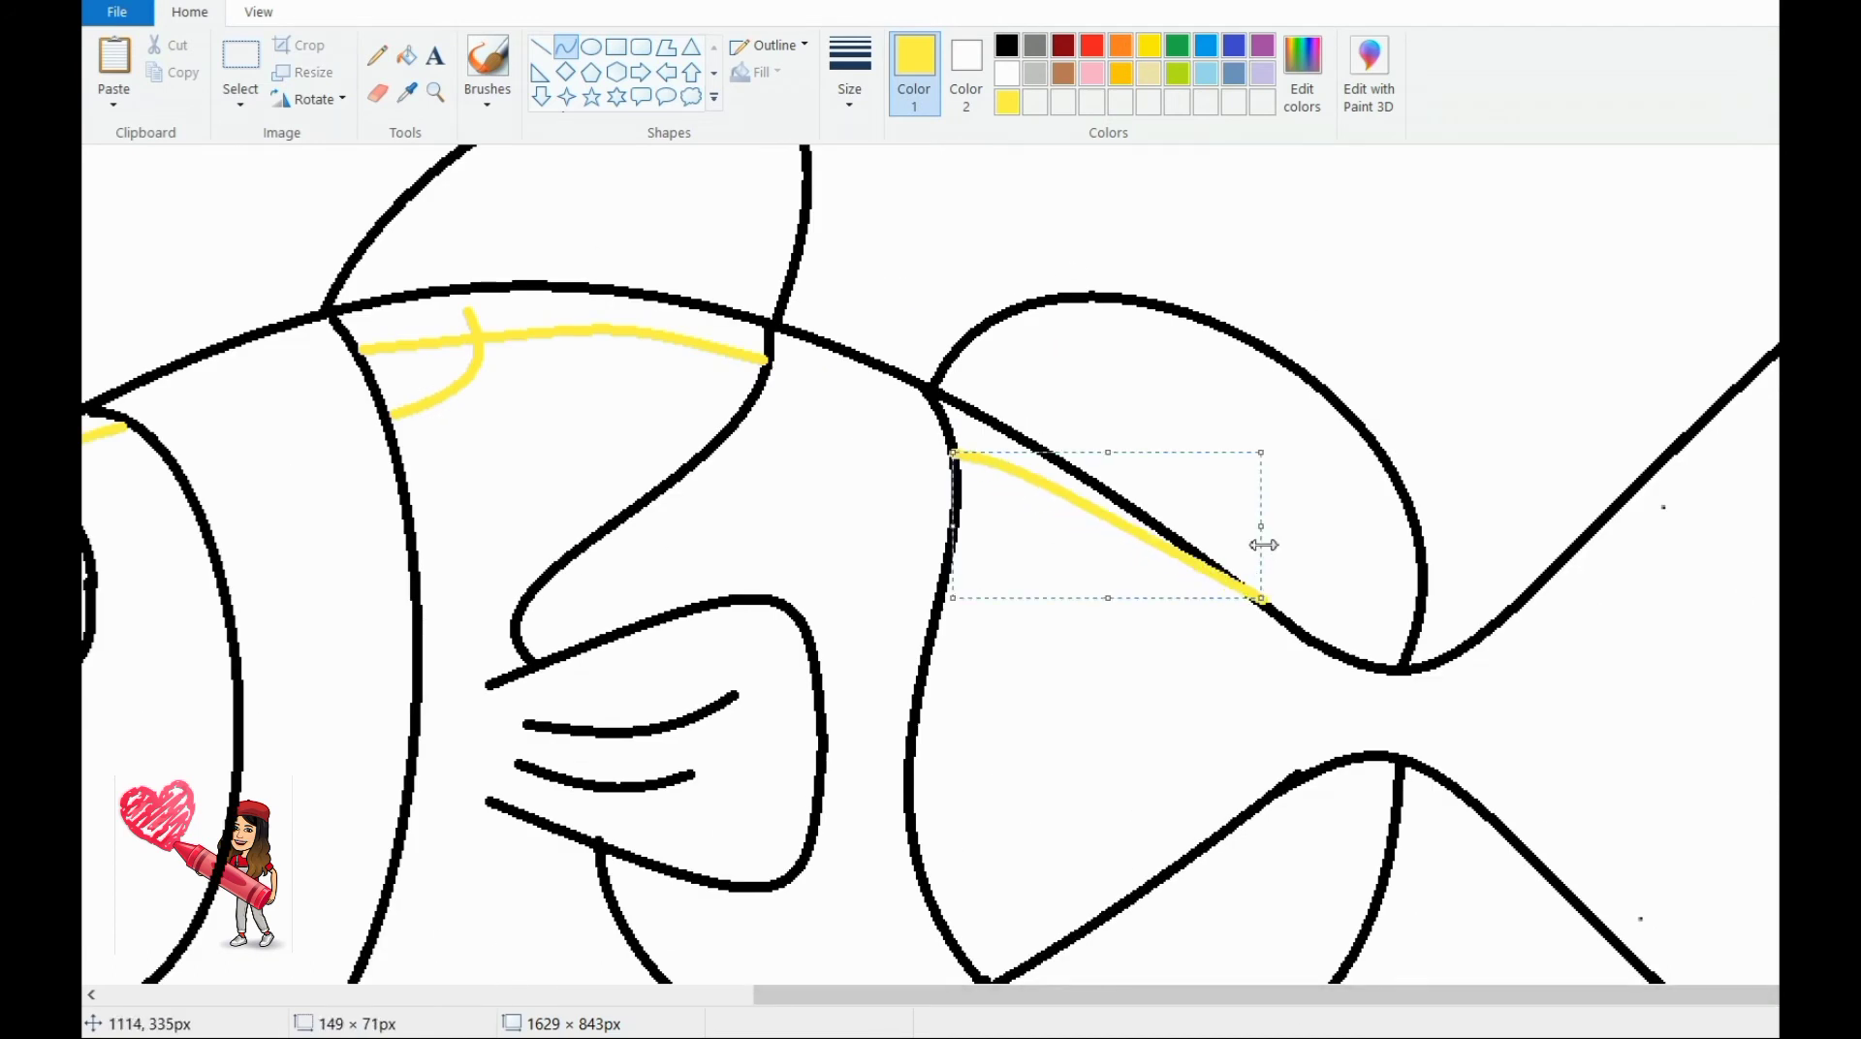
pyautogui.click(981, 455)
pyautogui.moveTo(966, 351)
pyautogui.mouseDown()
pyautogui.moveTo(1368, 454)
pyautogui.moveTo(1240, 311)
pyautogui.moveTo(967, 383)
pyautogui.mouseUp()
pyautogui.moveTo(1366, 358); pyautogui.dragTo(1392, 382)
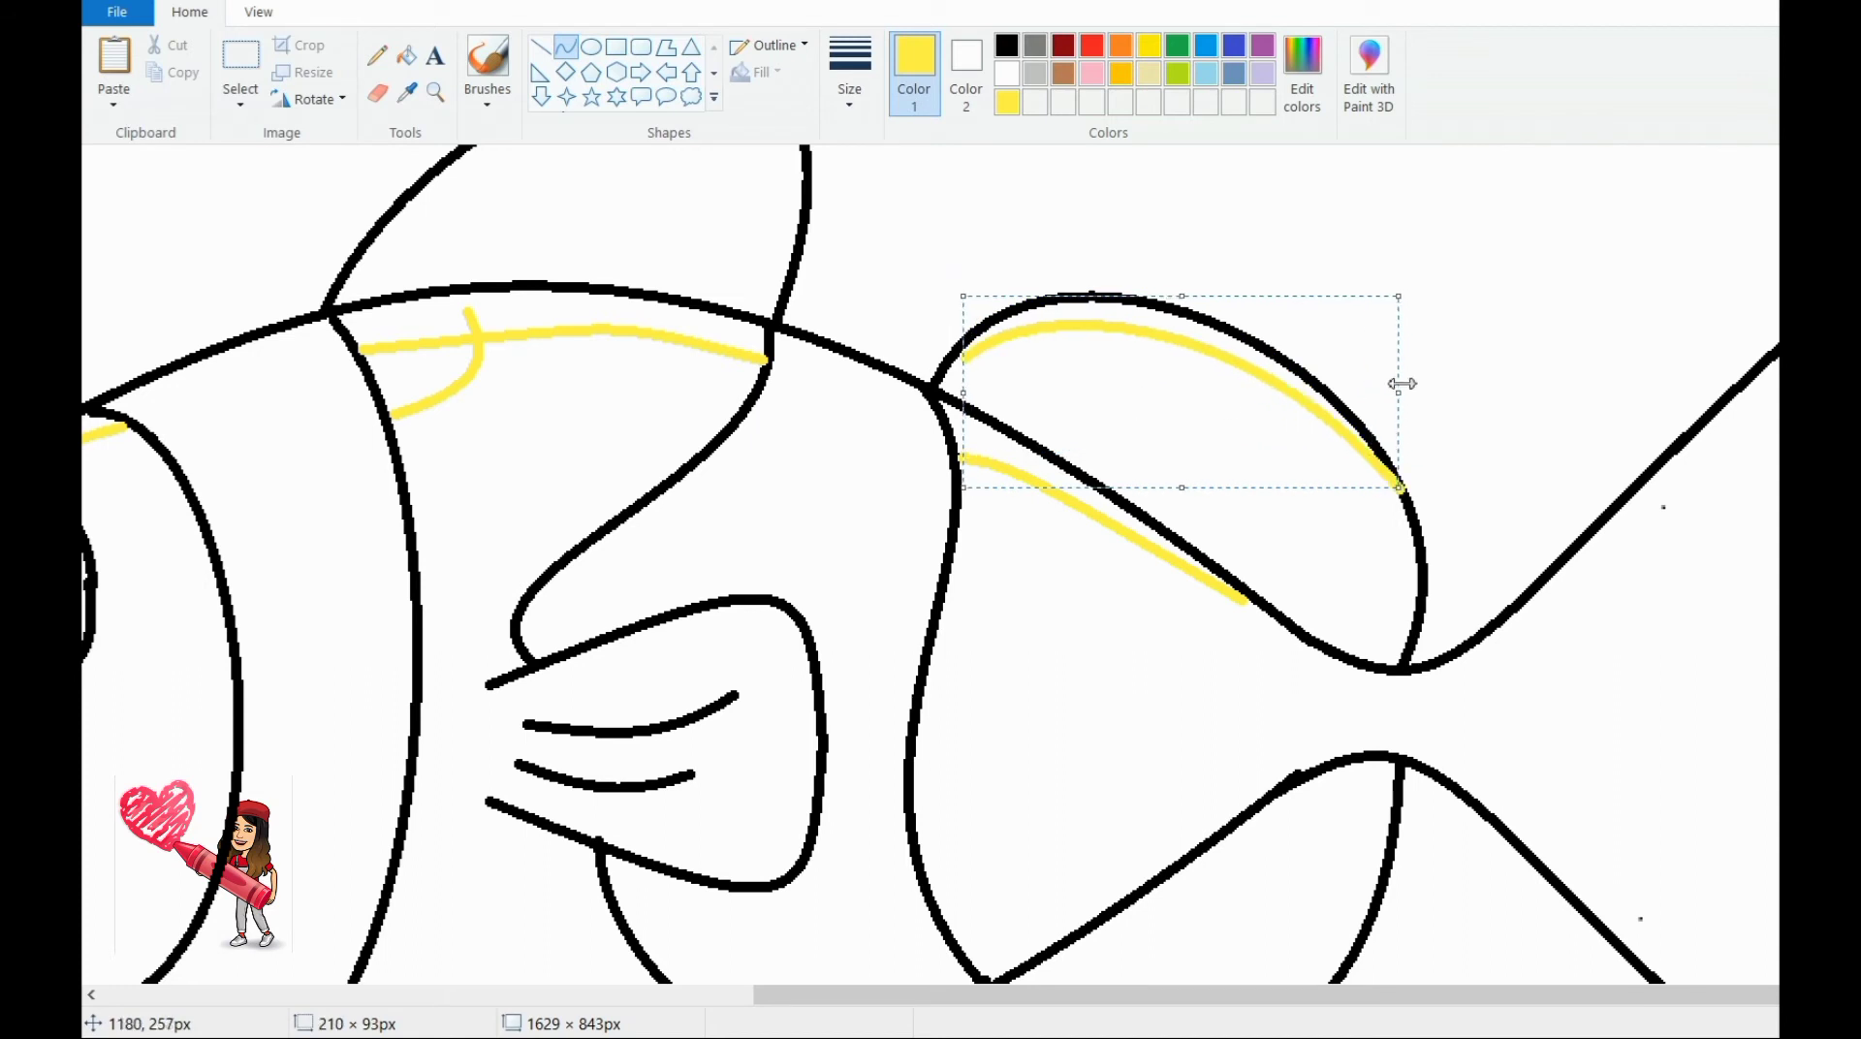
pyautogui.moveTo(964, 356); pyautogui.dragTo(968, 395)
# Step: Draw yellow highlight curves inside the upper edges of the front dorsal fin and the side fin
pyautogui.click(902, 1009)
pyautogui.scroll(3, 548, 581)
pyautogui.hscroll(-2, 548, 581)
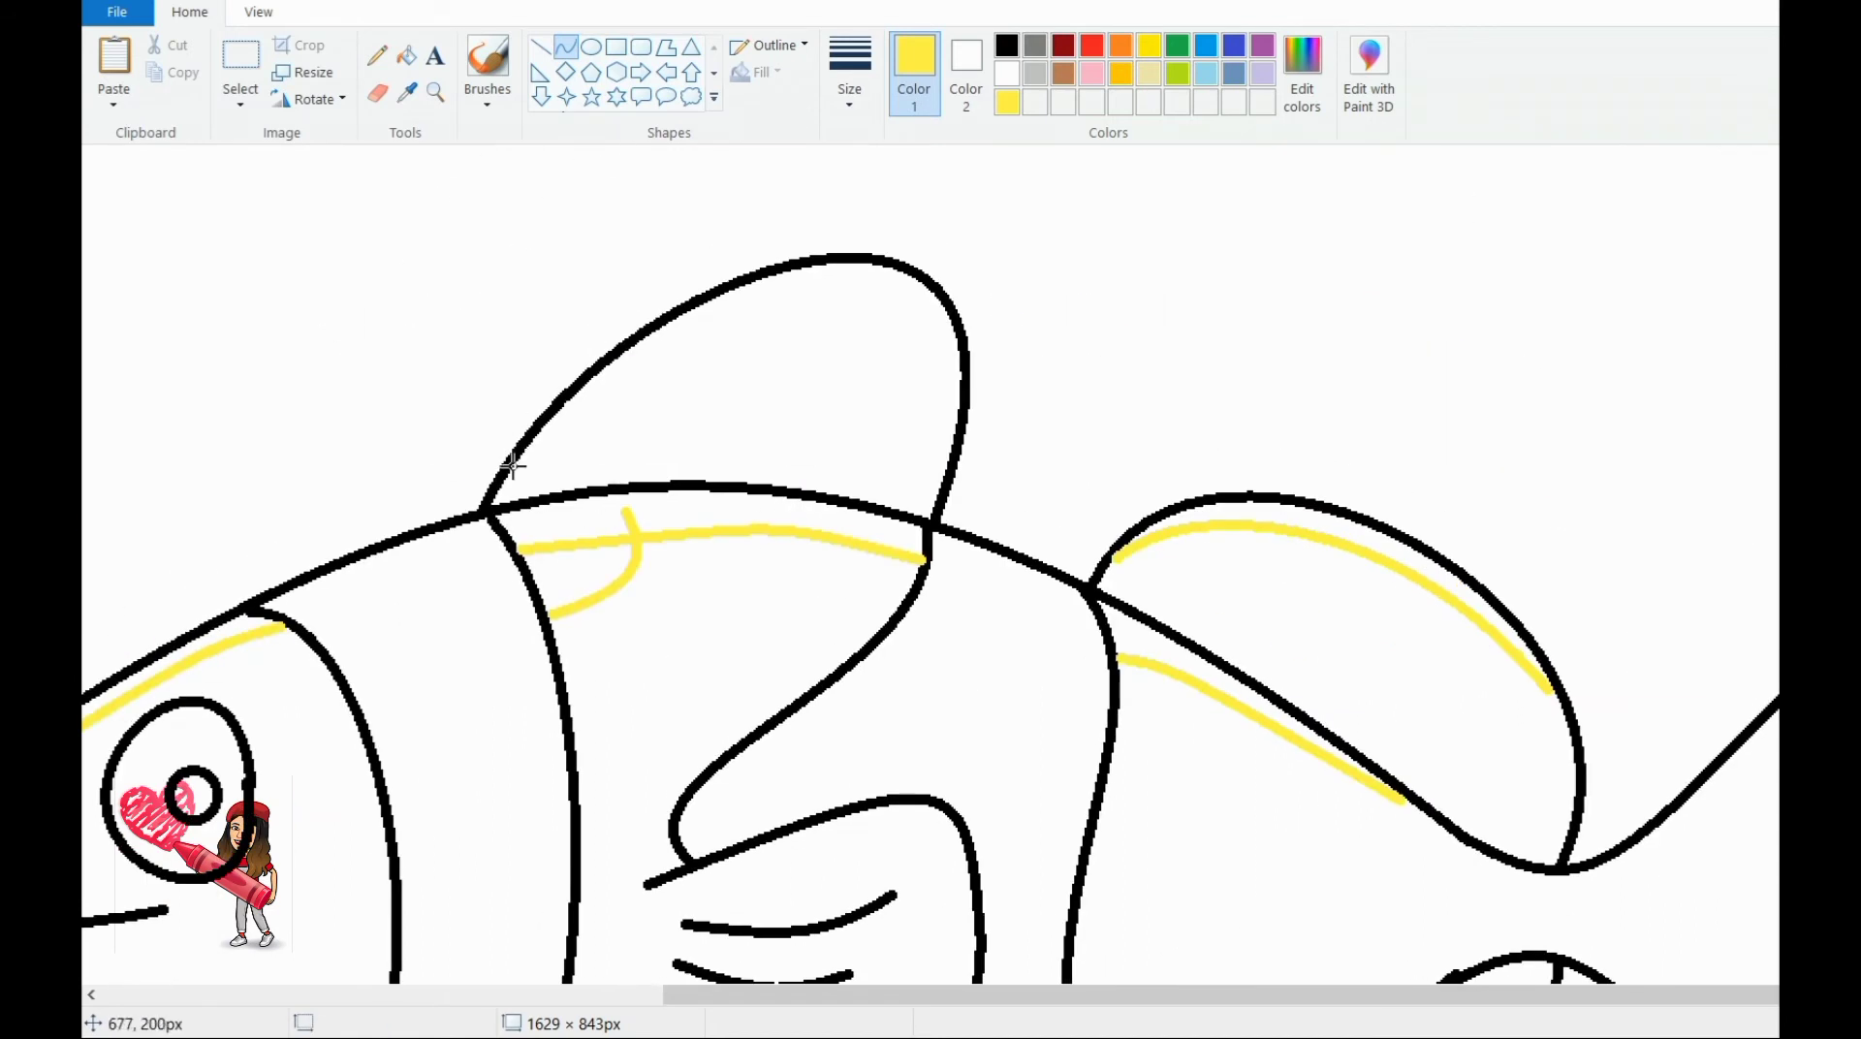
pyautogui.moveTo(513, 465); pyautogui.dragTo(963, 344)
pyautogui.moveTo(736, 393)
pyautogui.mouseDown()
pyautogui.moveTo(852, 262)
pyautogui.moveTo(897, 336)
pyautogui.moveTo(872, 215)
pyautogui.moveTo(946, 230)
pyautogui.mouseUp()
pyautogui.scroll(-3, 666, 628)
pyautogui.moveTo(659, 679)
pyautogui.mouseDown()
pyautogui.moveTo(974, 681)
pyautogui.moveTo(919, 599)
pyautogui.mouseUp()
pyautogui.scroll(-2, 924, 705)
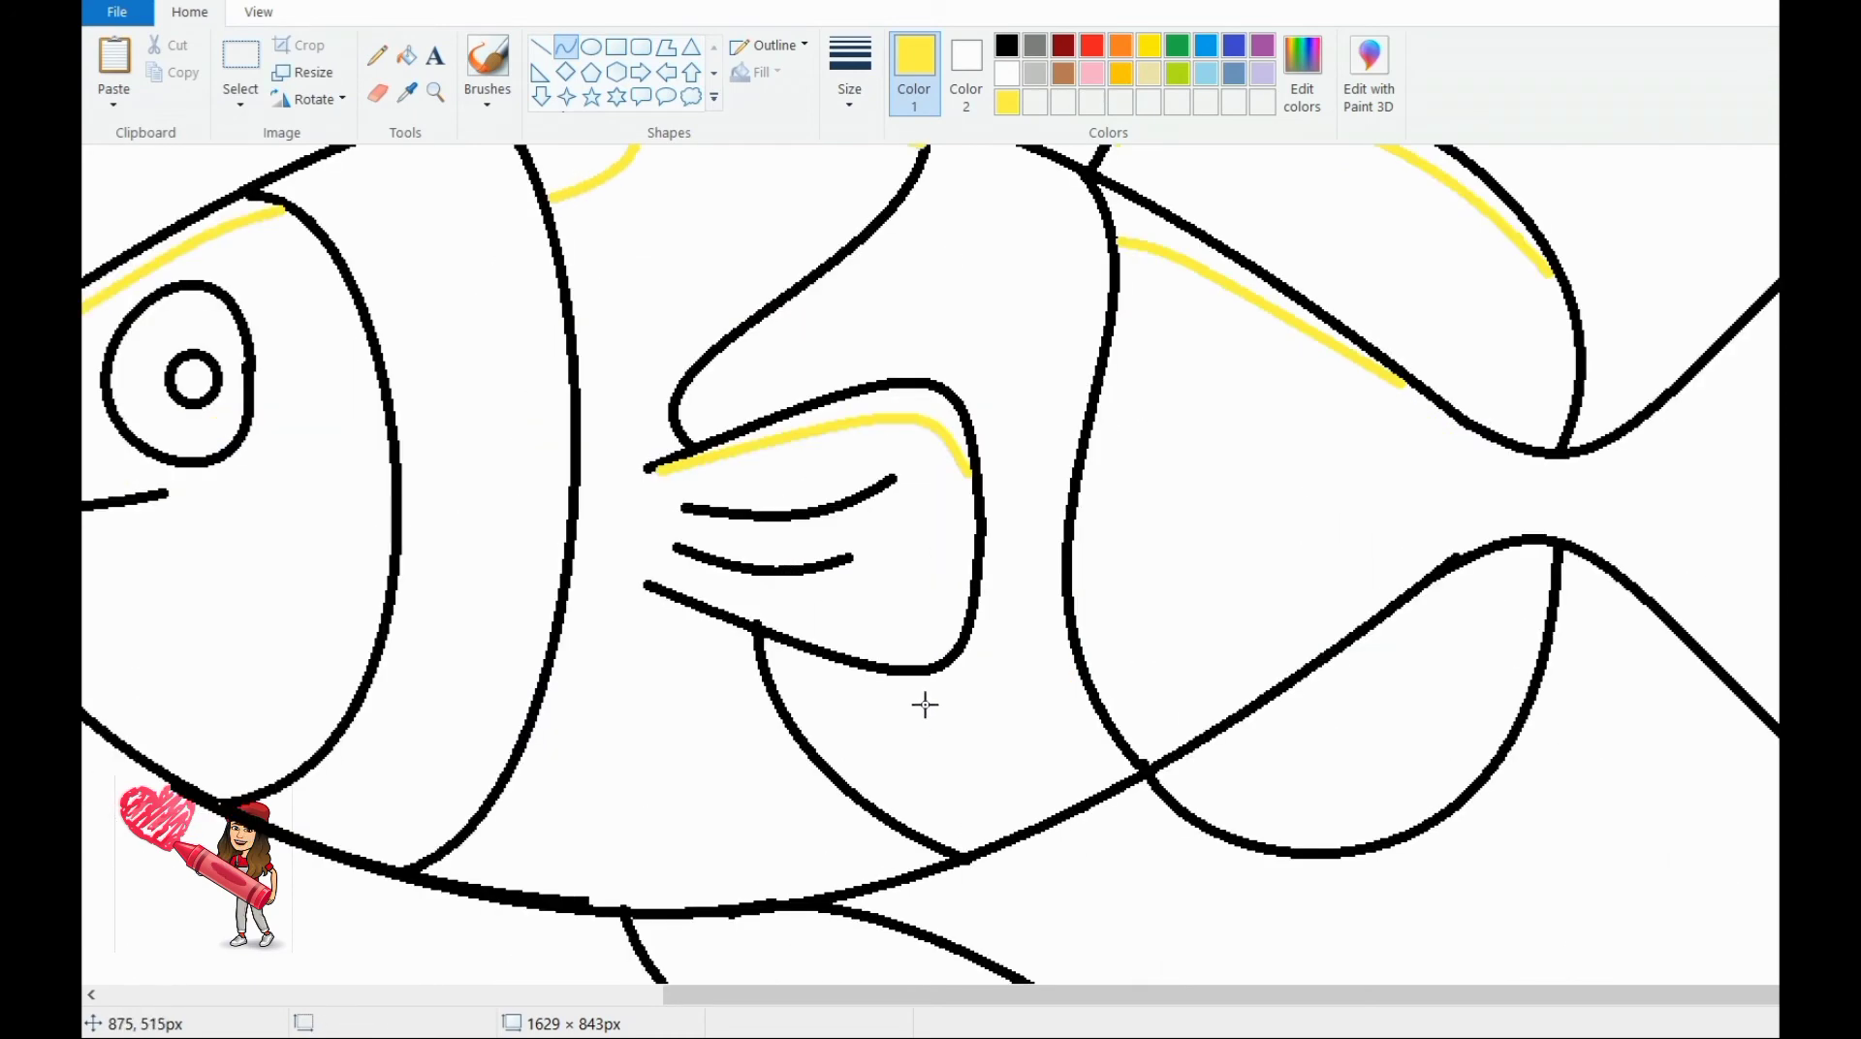
# Step: Add a custom orange with Red 245, Green 162 and Blue 5 to the palette
pyautogui.scroll(3, 911, 743)
pyautogui.click(1125, 46)
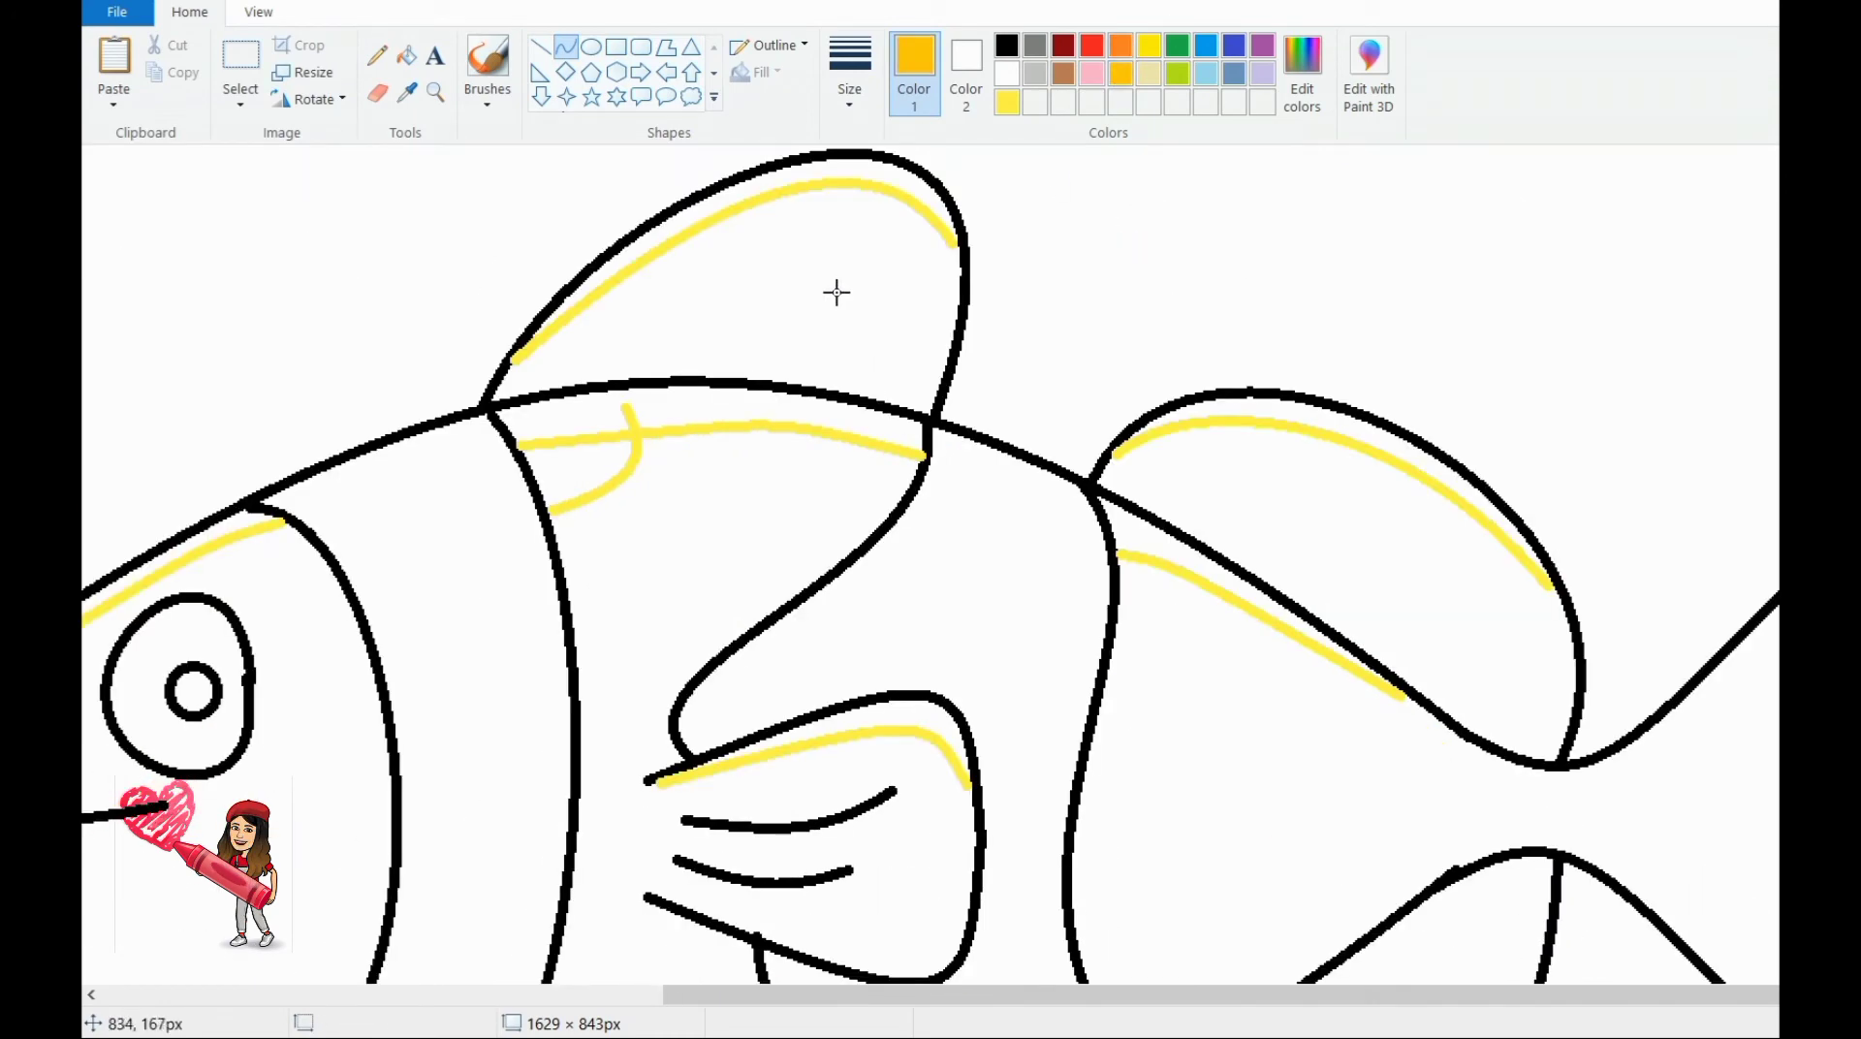
pyautogui.scroll(-4, 775, 369)
pyautogui.scroll(4, 714, 444)
pyautogui.click(1296, 102)
pyautogui.click(1114, 349)
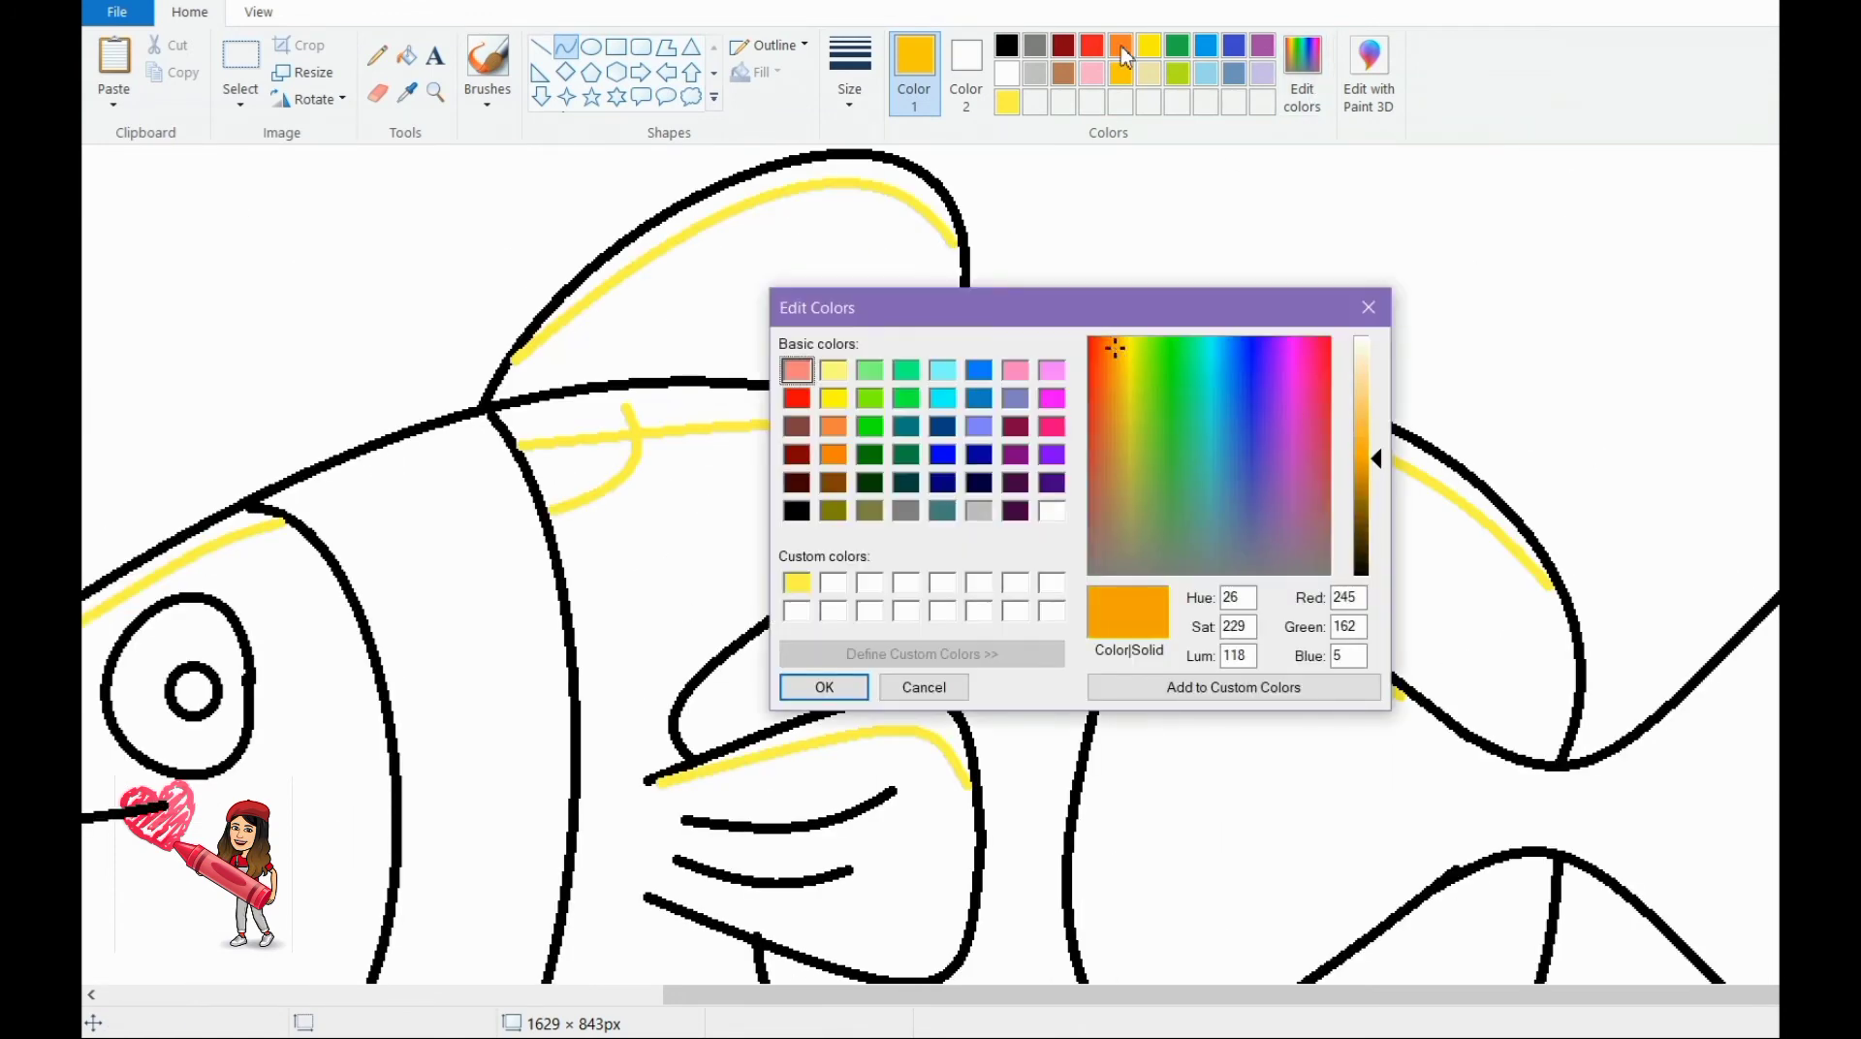
pyautogui.click(823, 688)
# Step: Try to draw a shading curve in the standard orange across the snout above the mouth
pyautogui.scroll(-2, 708, 596)
pyautogui.hscroll(-3, 679, 605)
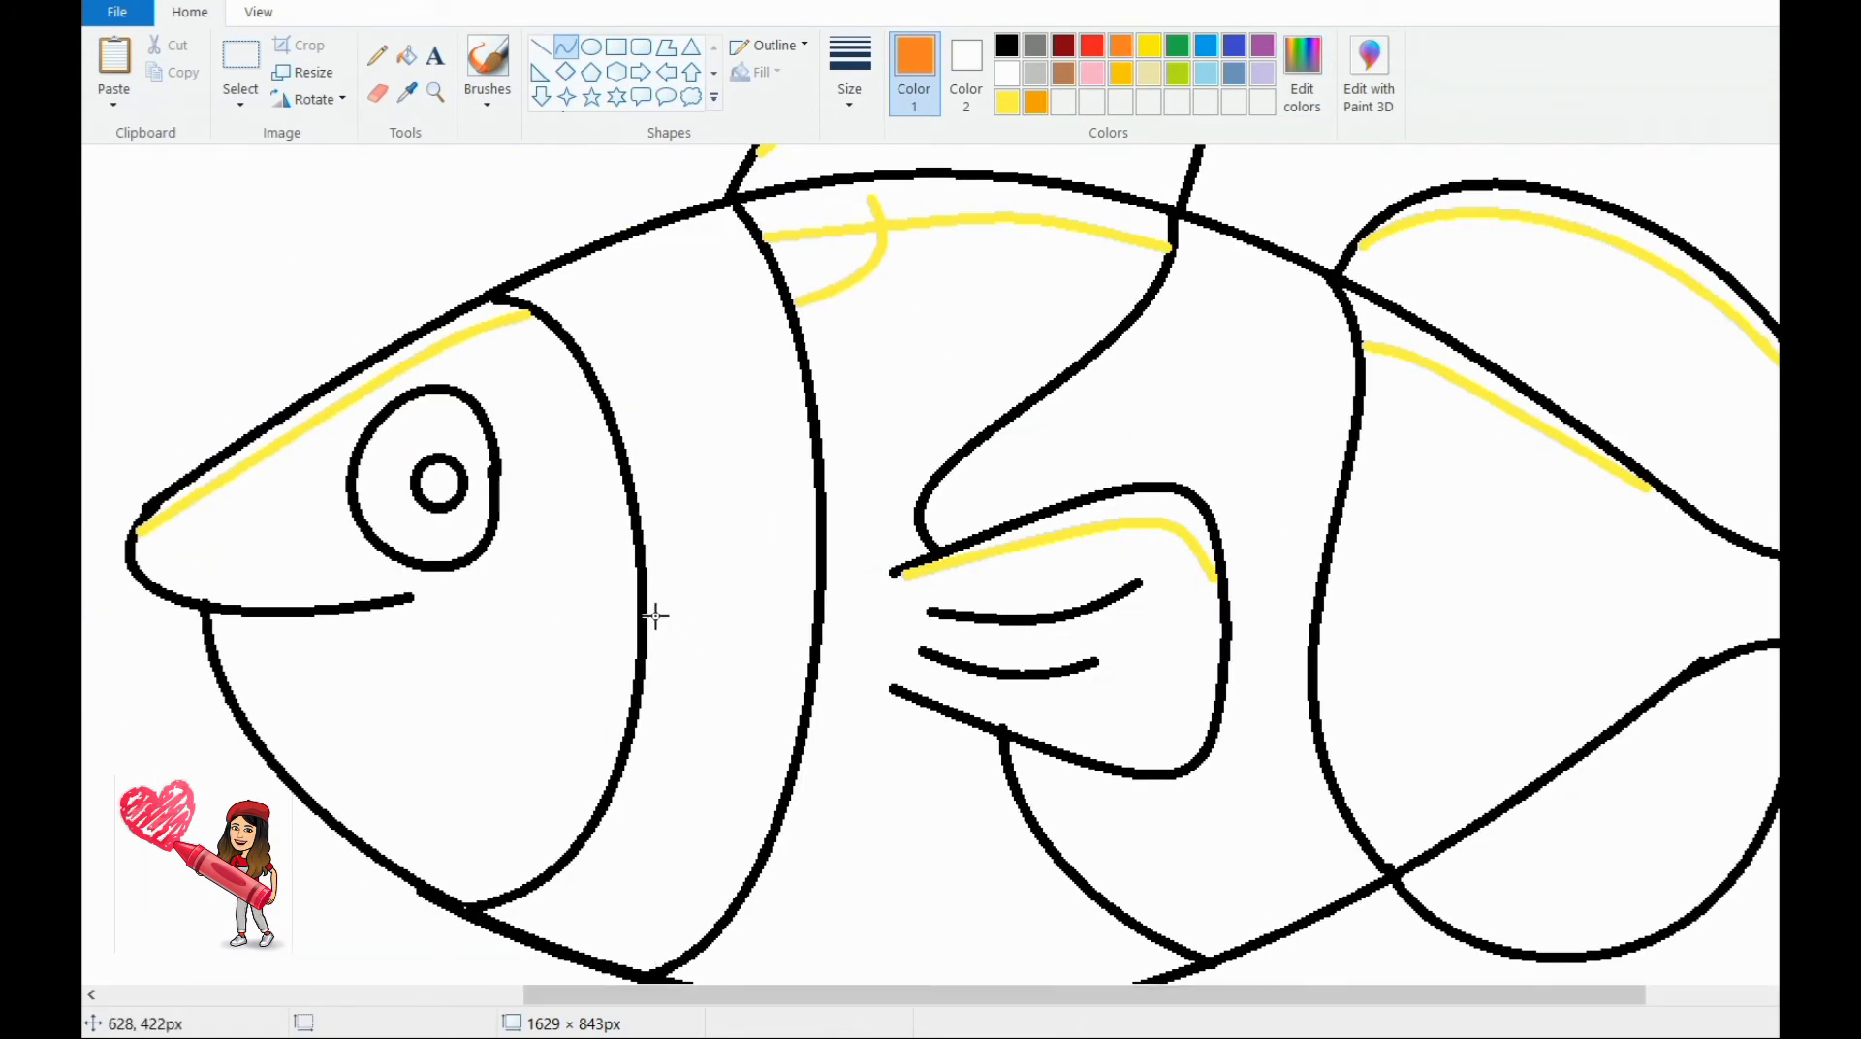
pyautogui.moveTo(139, 546); pyautogui.dragTo(289, 601)
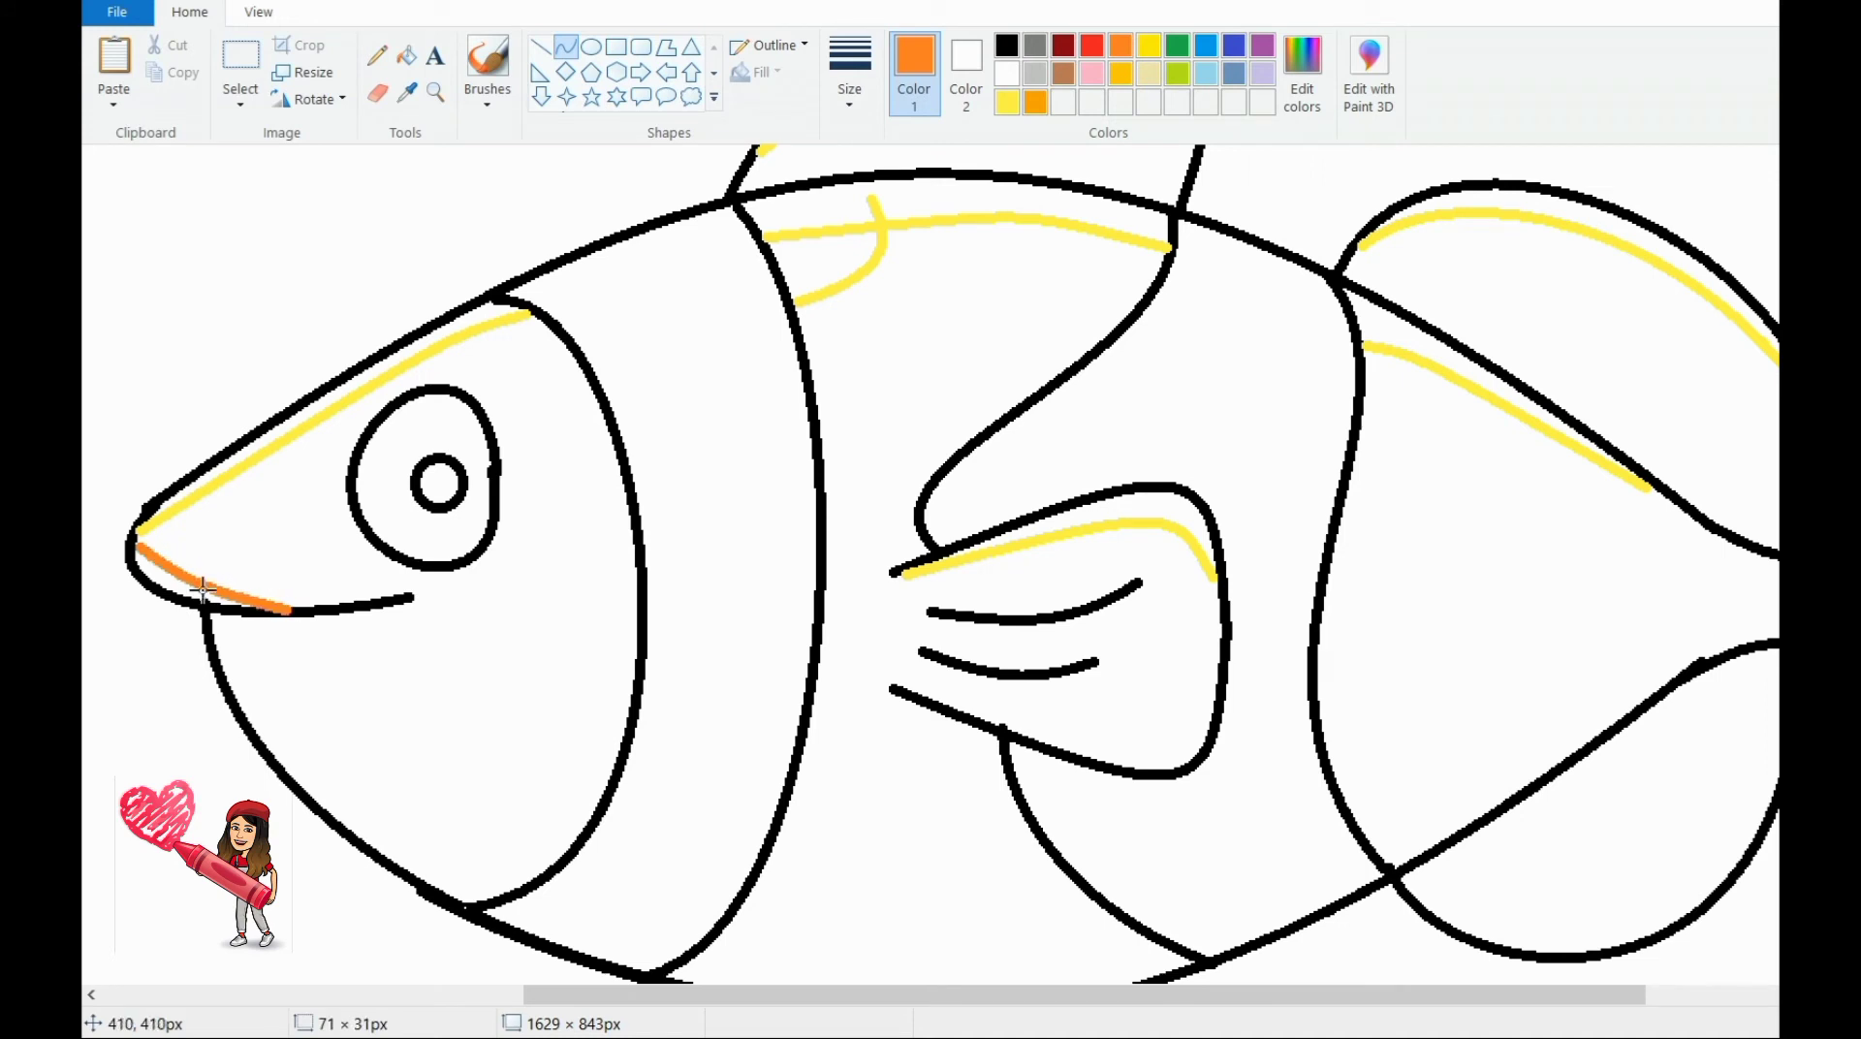
pyautogui.moveTo(217, 546)
pyautogui.mouseDown()
pyautogui.moveTo(221, 581)
pyautogui.moveTo(204, 578)
pyautogui.mouseUp()
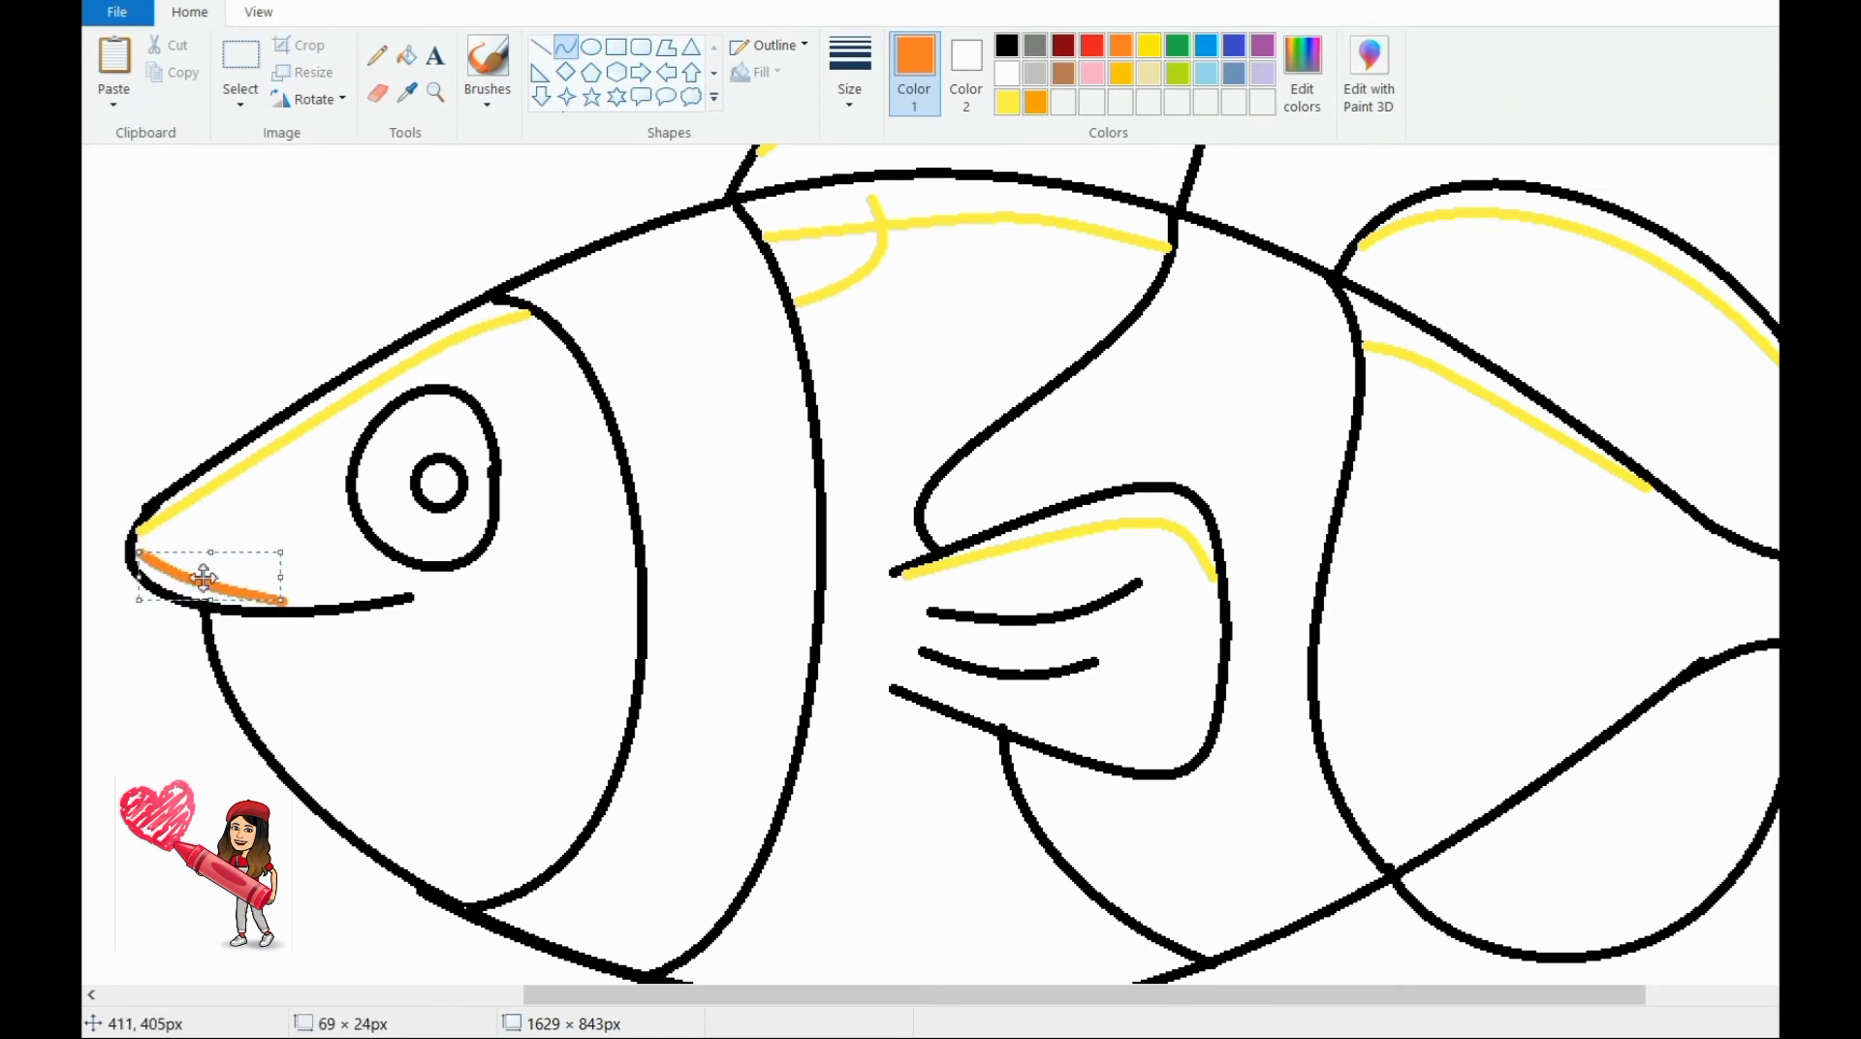
pyautogui.hotkey('ctrl', 'z')
# Step: Draw standard orange shading curves across the lower head and the lower body section between the two stripes
pyautogui.moveTo(325, 705); pyautogui.dragTo(601, 800)
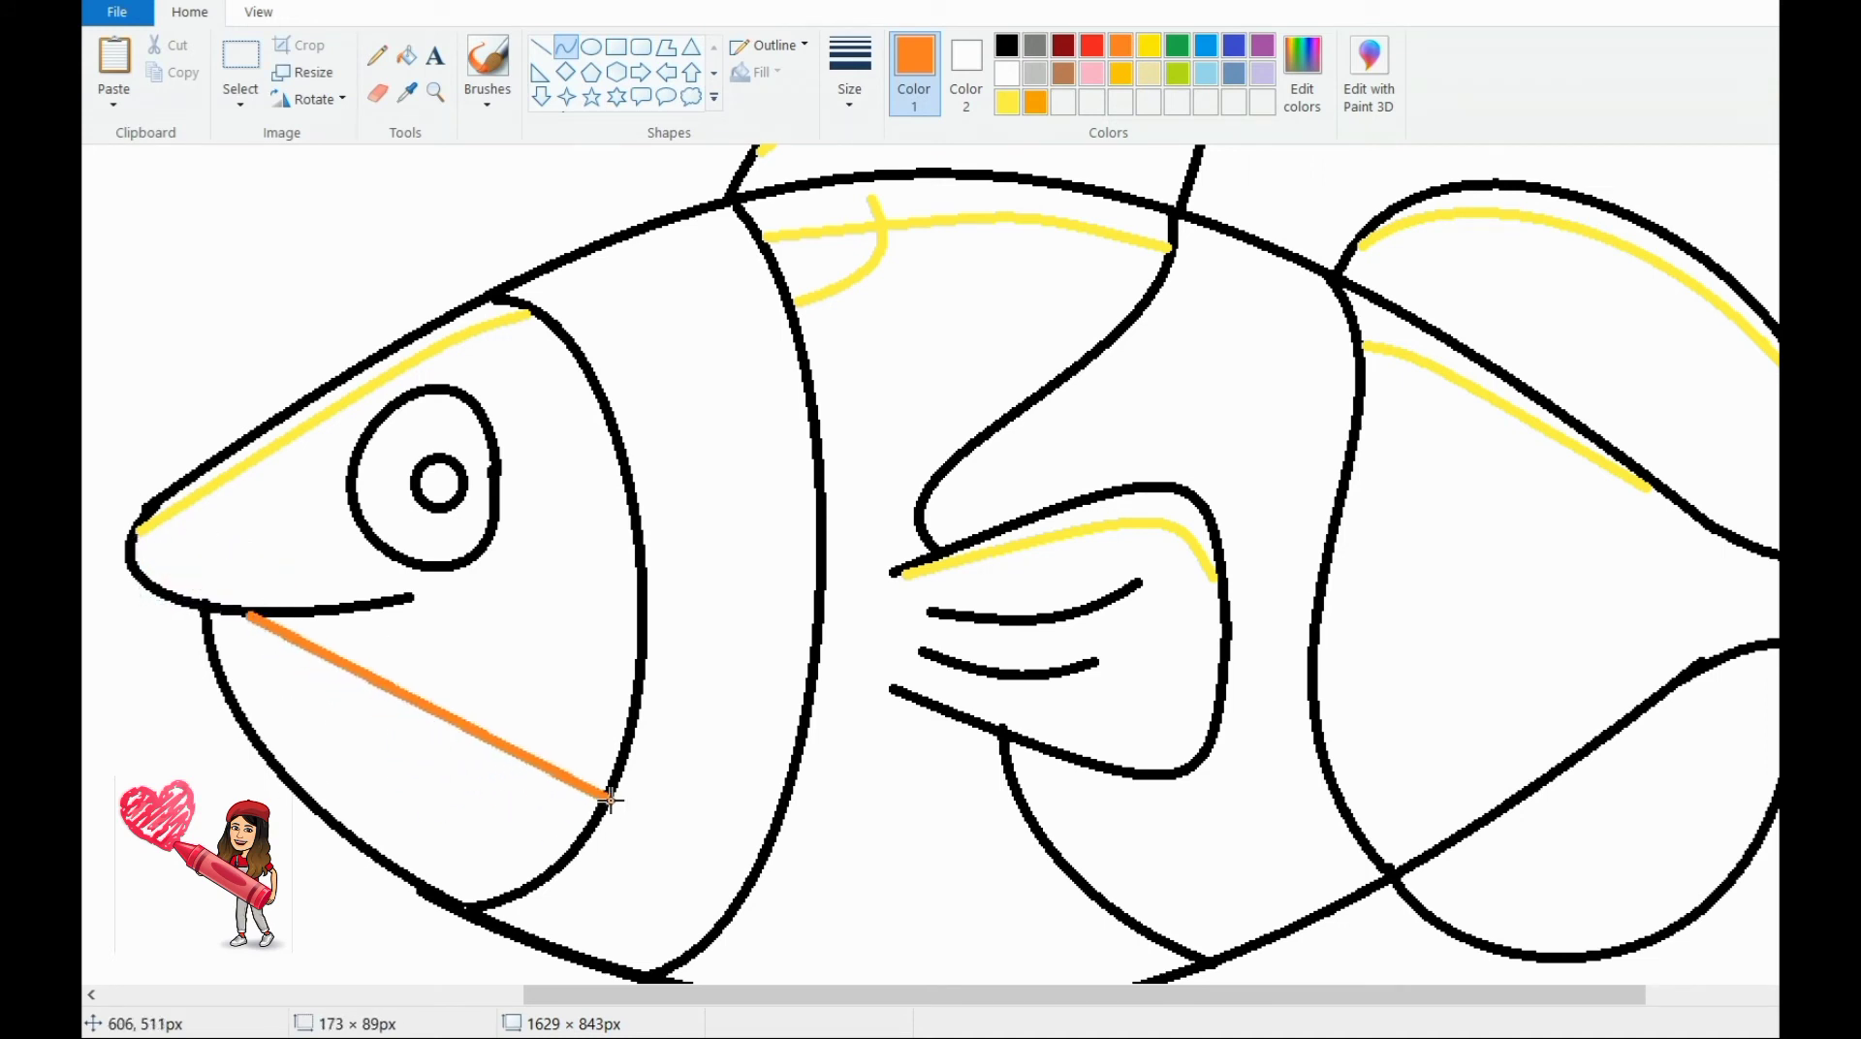
pyautogui.moveTo(426, 717); pyautogui.dragTo(569, 781)
pyautogui.moveTo(611, 715); pyautogui.dragTo(591, 766)
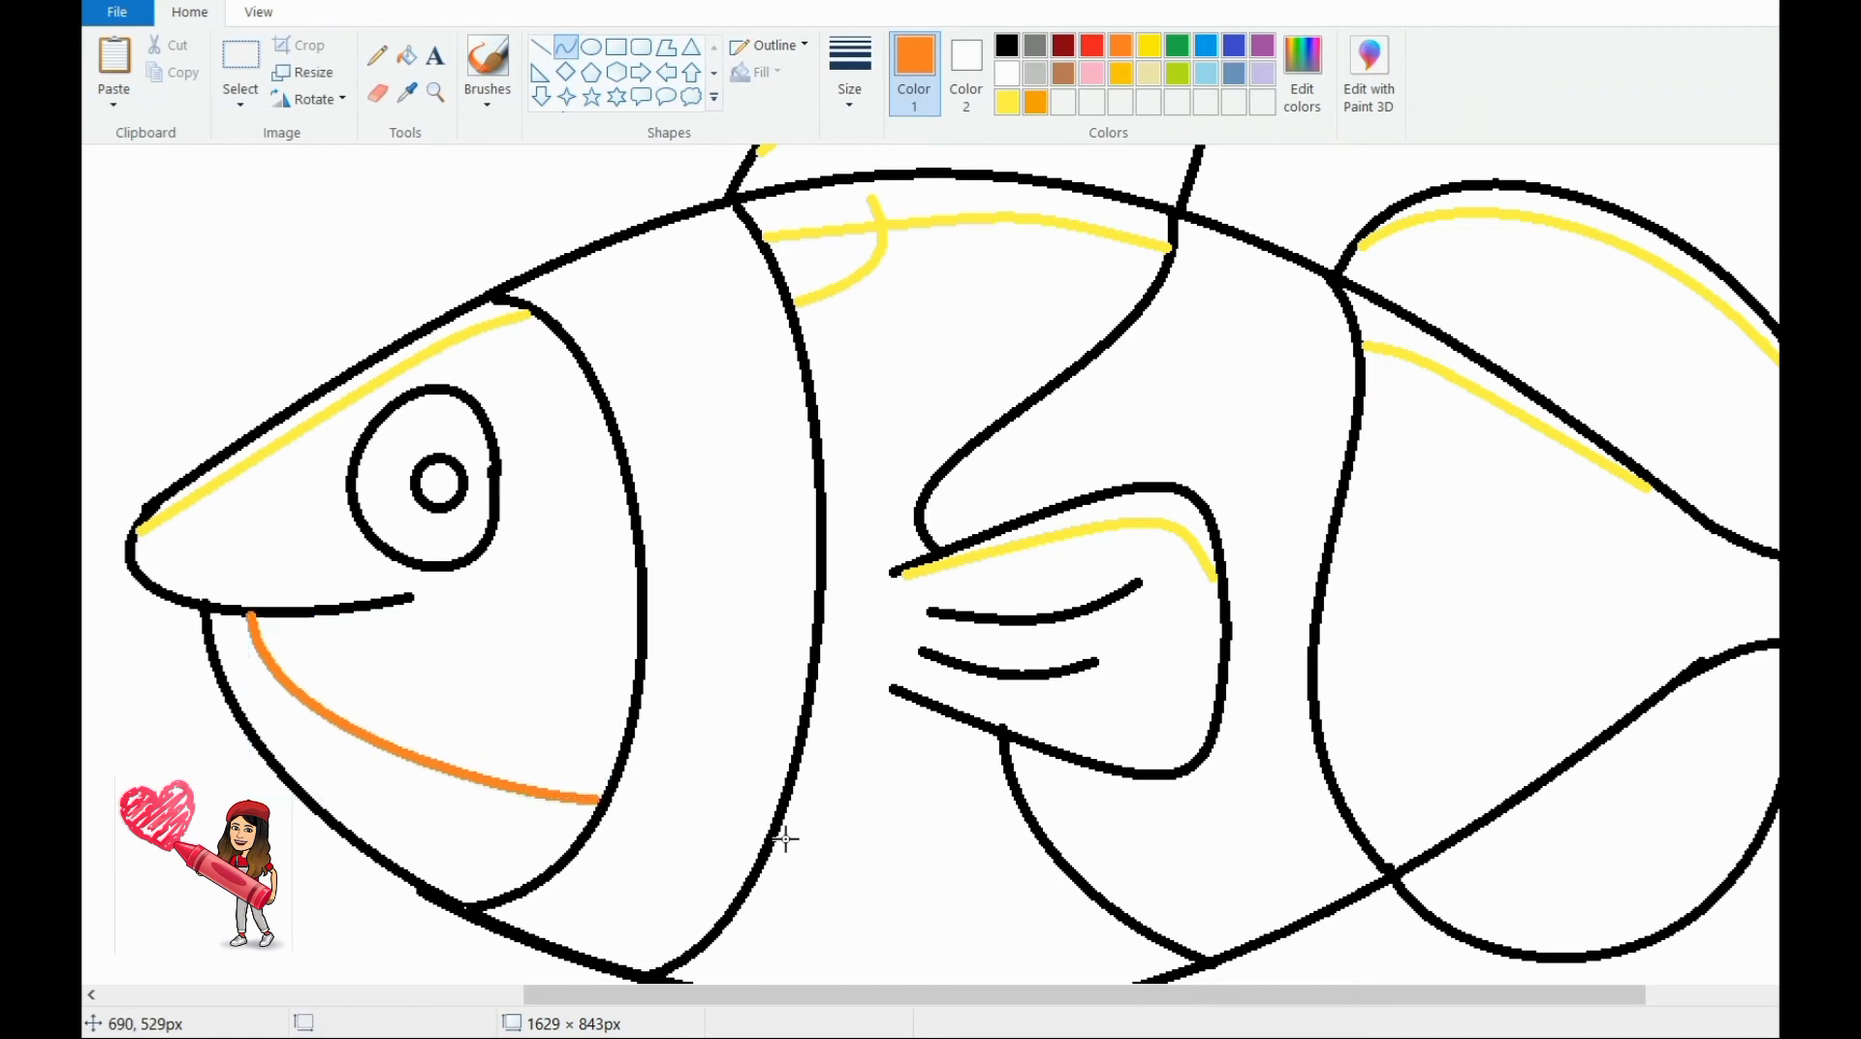
pyautogui.moveTo(784, 824); pyautogui.dragTo(1032, 817)
pyautogui.moveTo(906, 822); pyautogui.dragTo(897, 840)
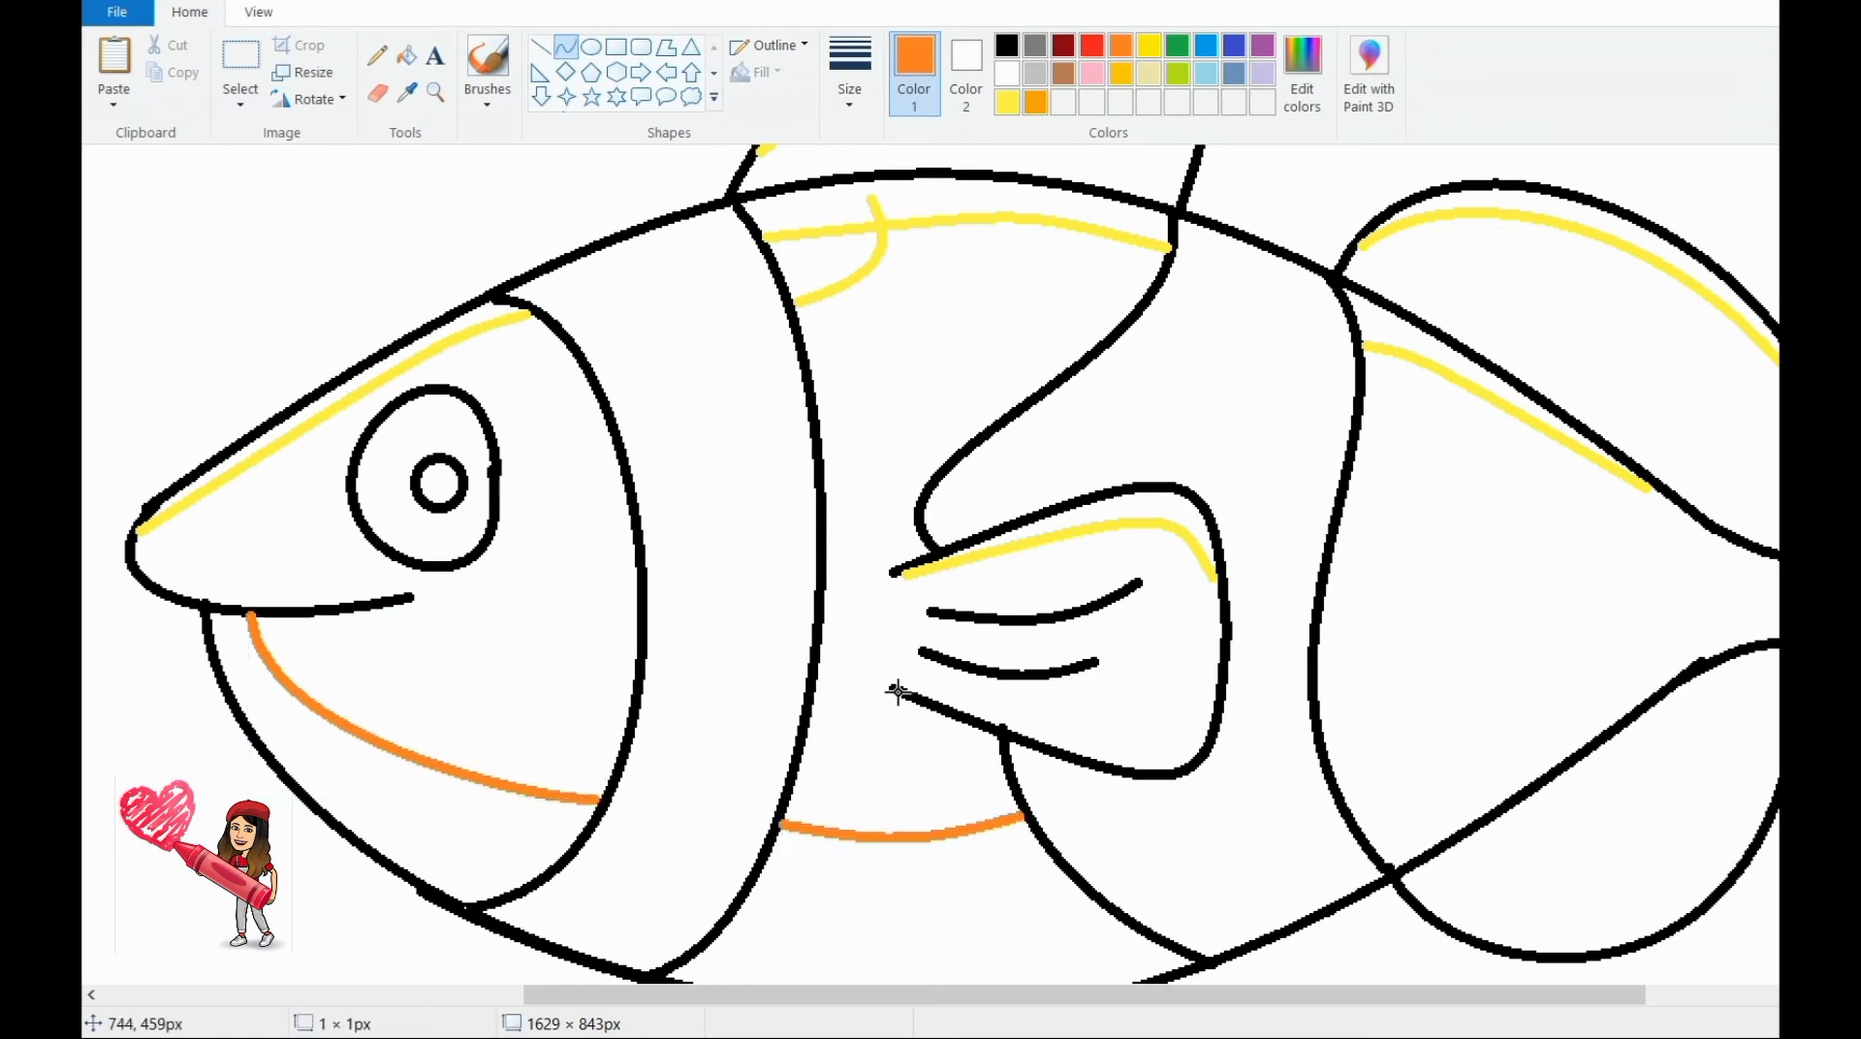
# Step: Draw orange shading curves around the lower part of the side fin and diagonally across the rear body section
pyautogui.moveTo(898, 691); pyautogui.dragTo(1184, 611)
pyautogui.moveTo(1042, 649)
pyautogui.mouseDown()
pyautogui.moveTo(1072, 602)
pyautogui.moveTo(1136, 774)
pyautogui.mouseUp()
pyautogui.moveTo(1165, 691); pyautogui.dragTo(1173, 735)
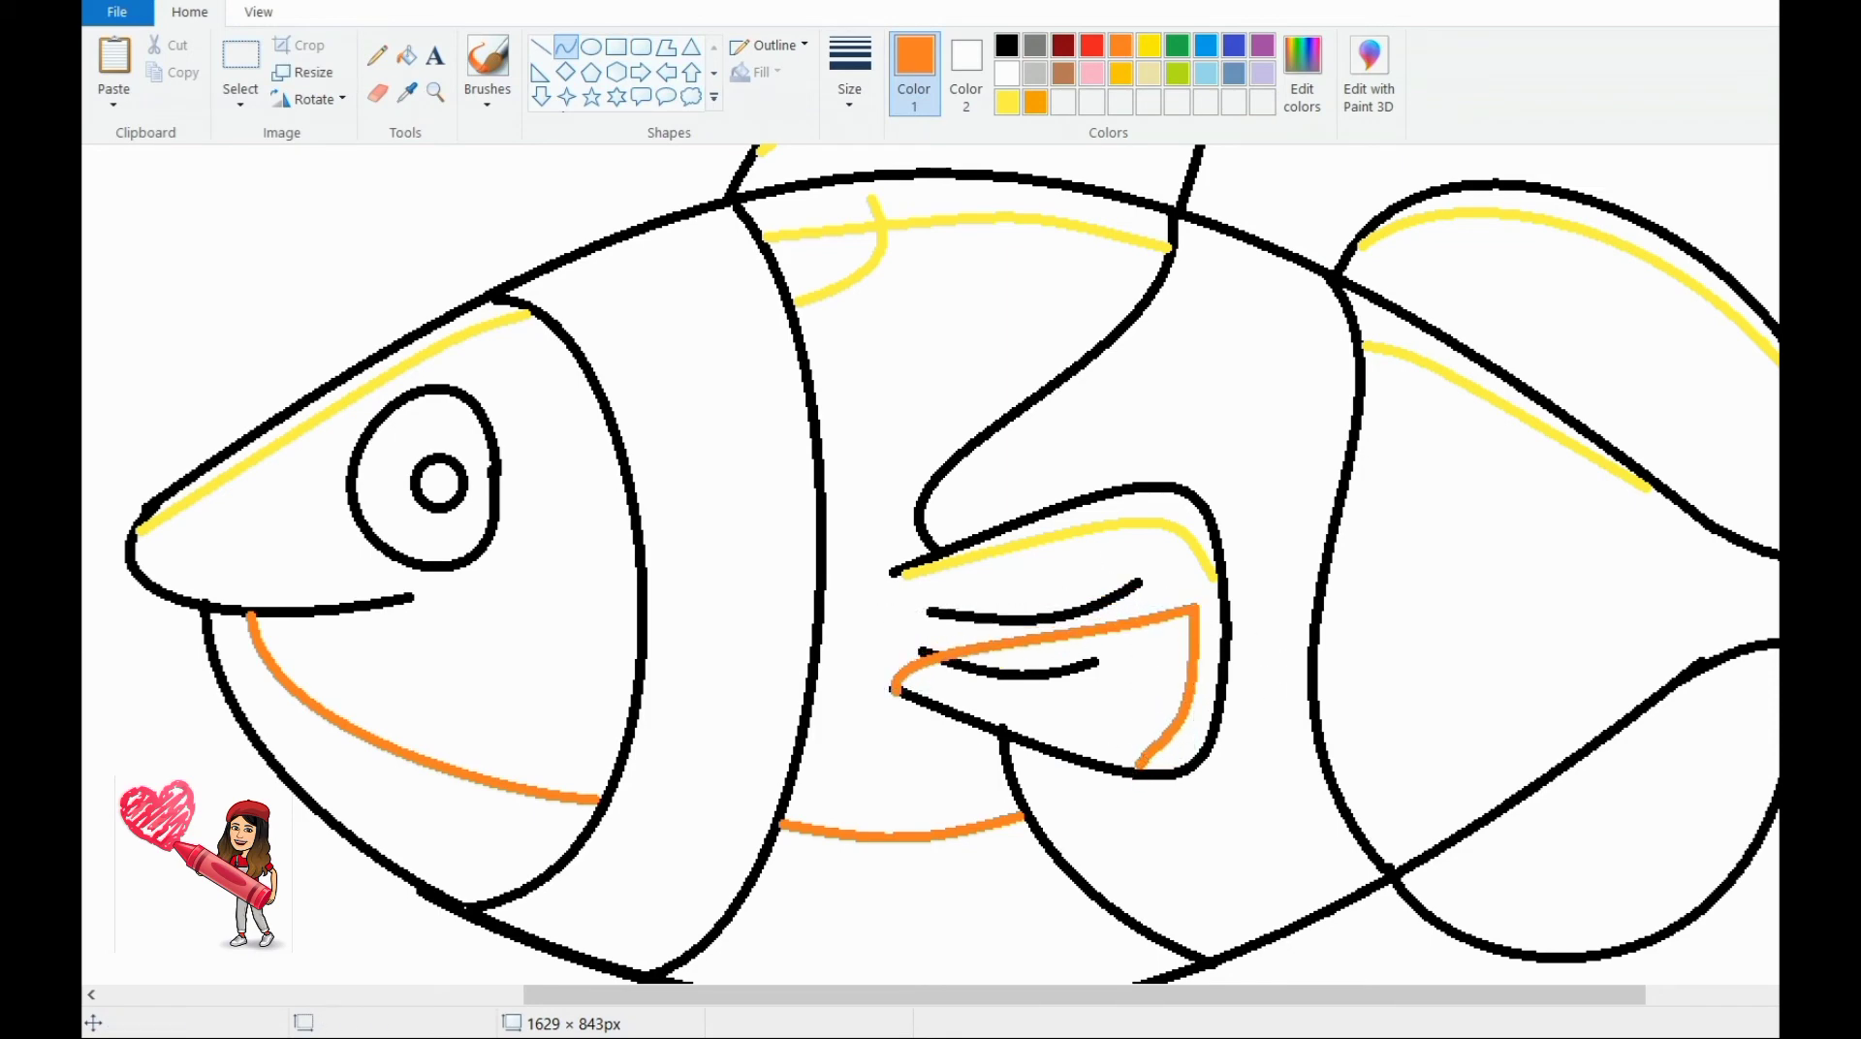
pyautogui.moveTo(1315, 710); pyautogui.dragTo(1599, 462)
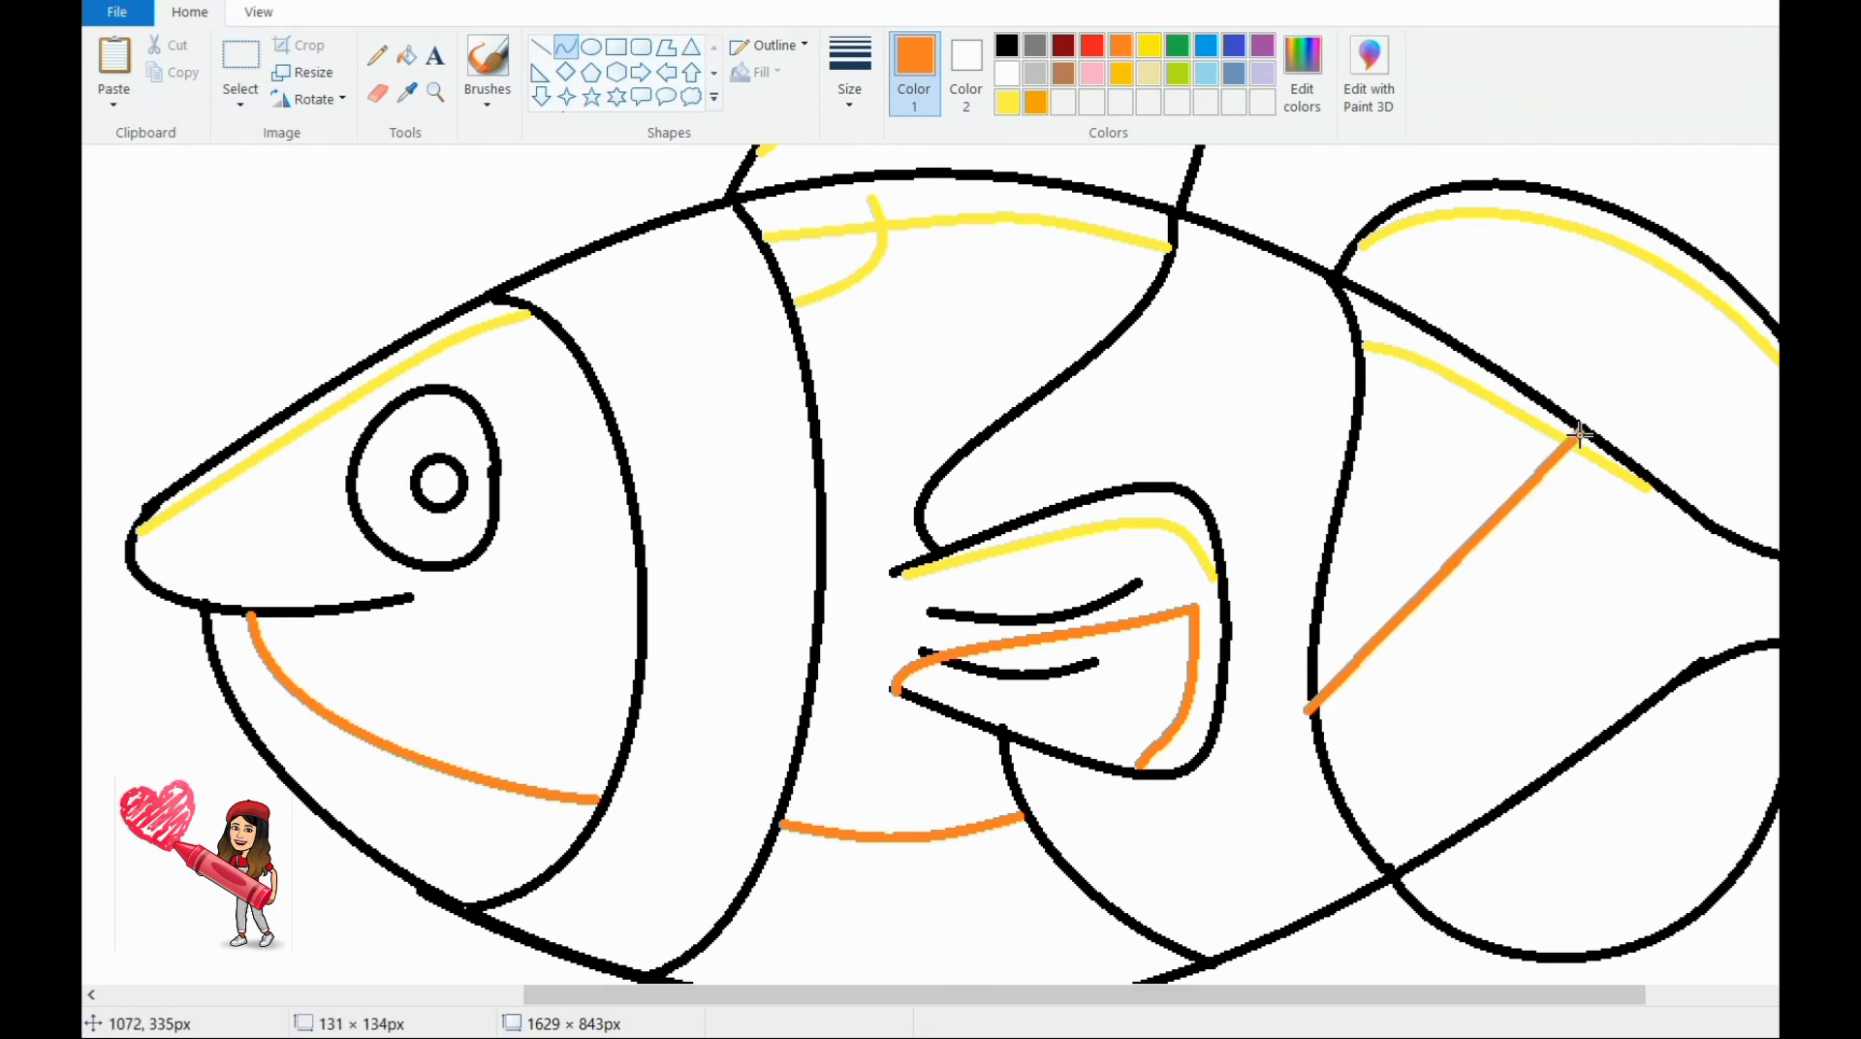
pyautogui.moveTo(1459, 586)
pyautogui.mouseDown()
pyautogui.moveTo(1479, 736)
pyautogui.moveTo(1551, 529)
pyautogui.mouseUp()
pyautogui.click(1319, 595)
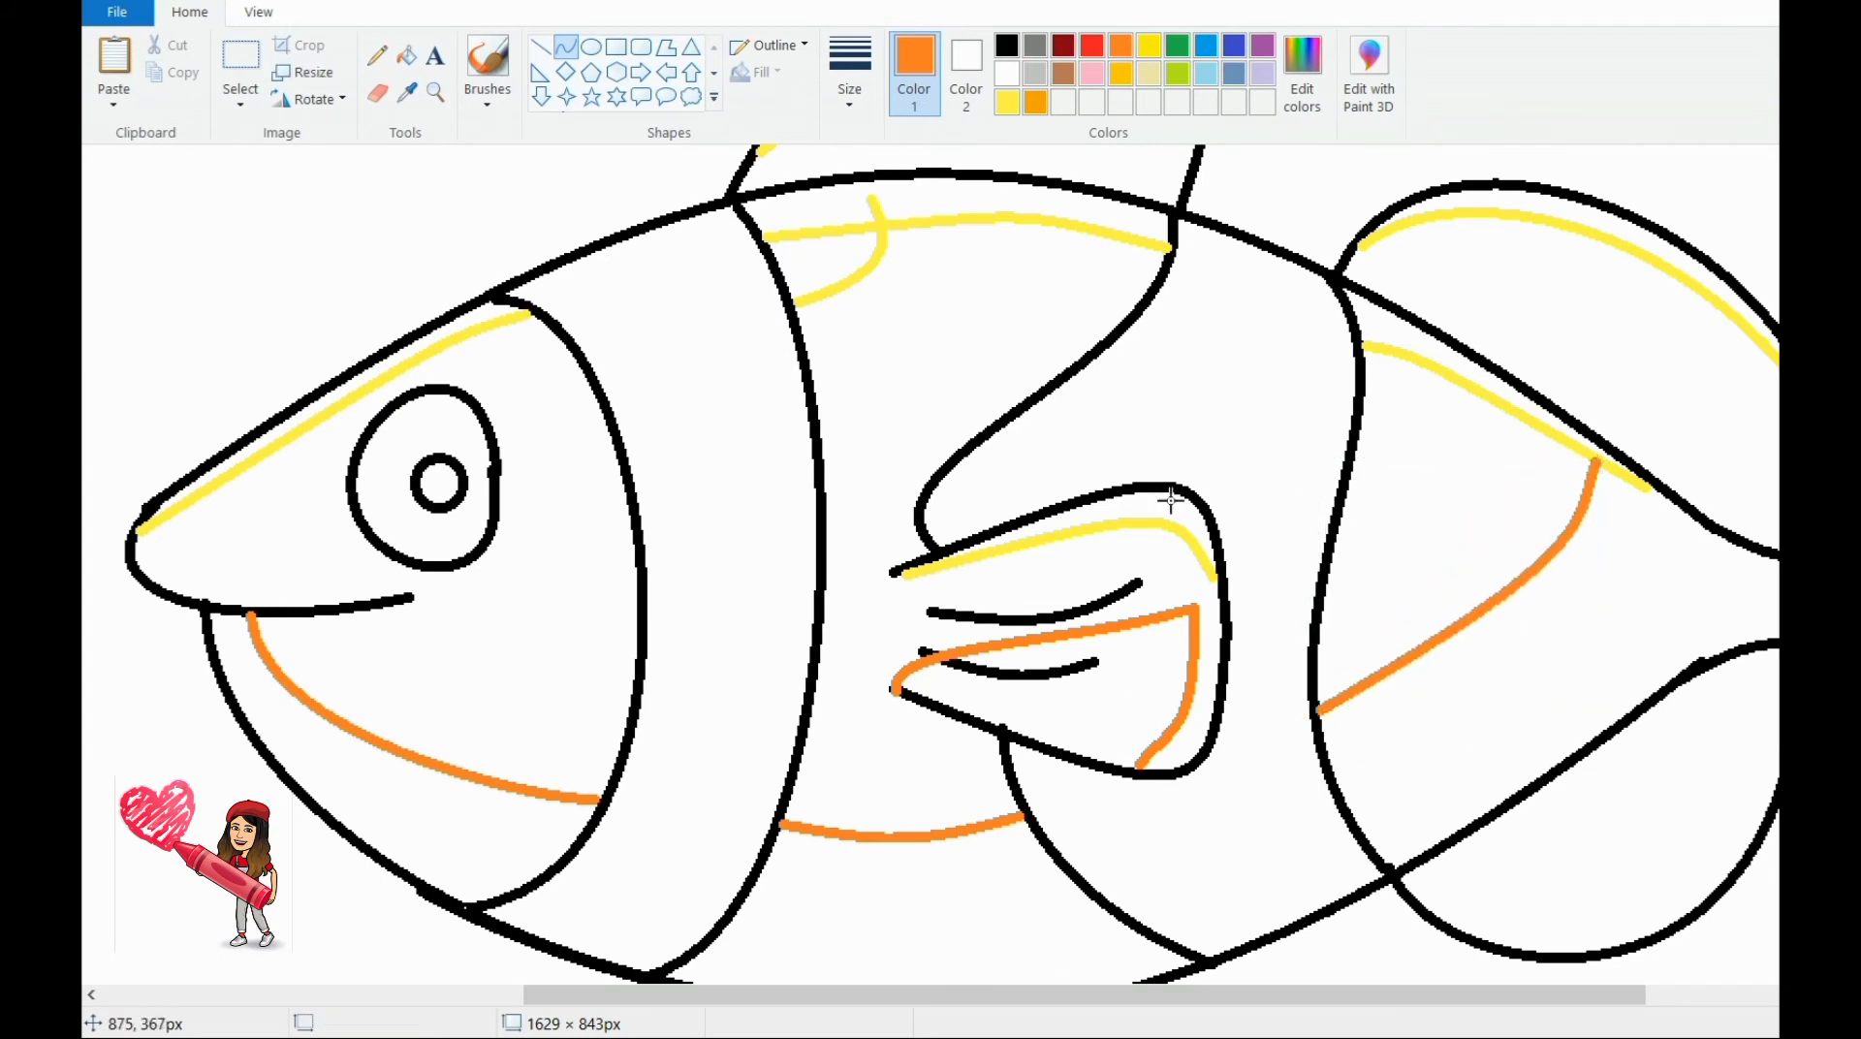
# Step: Draw orange shading curves inside the upper rear fin and the lower rear fin
pyautogui.moveTo(1448, 217); pyautogui.dragTo(1768, 360)
pyautogui.moveTo(1609, 291); pyautogui.dragTo(1735, 432)
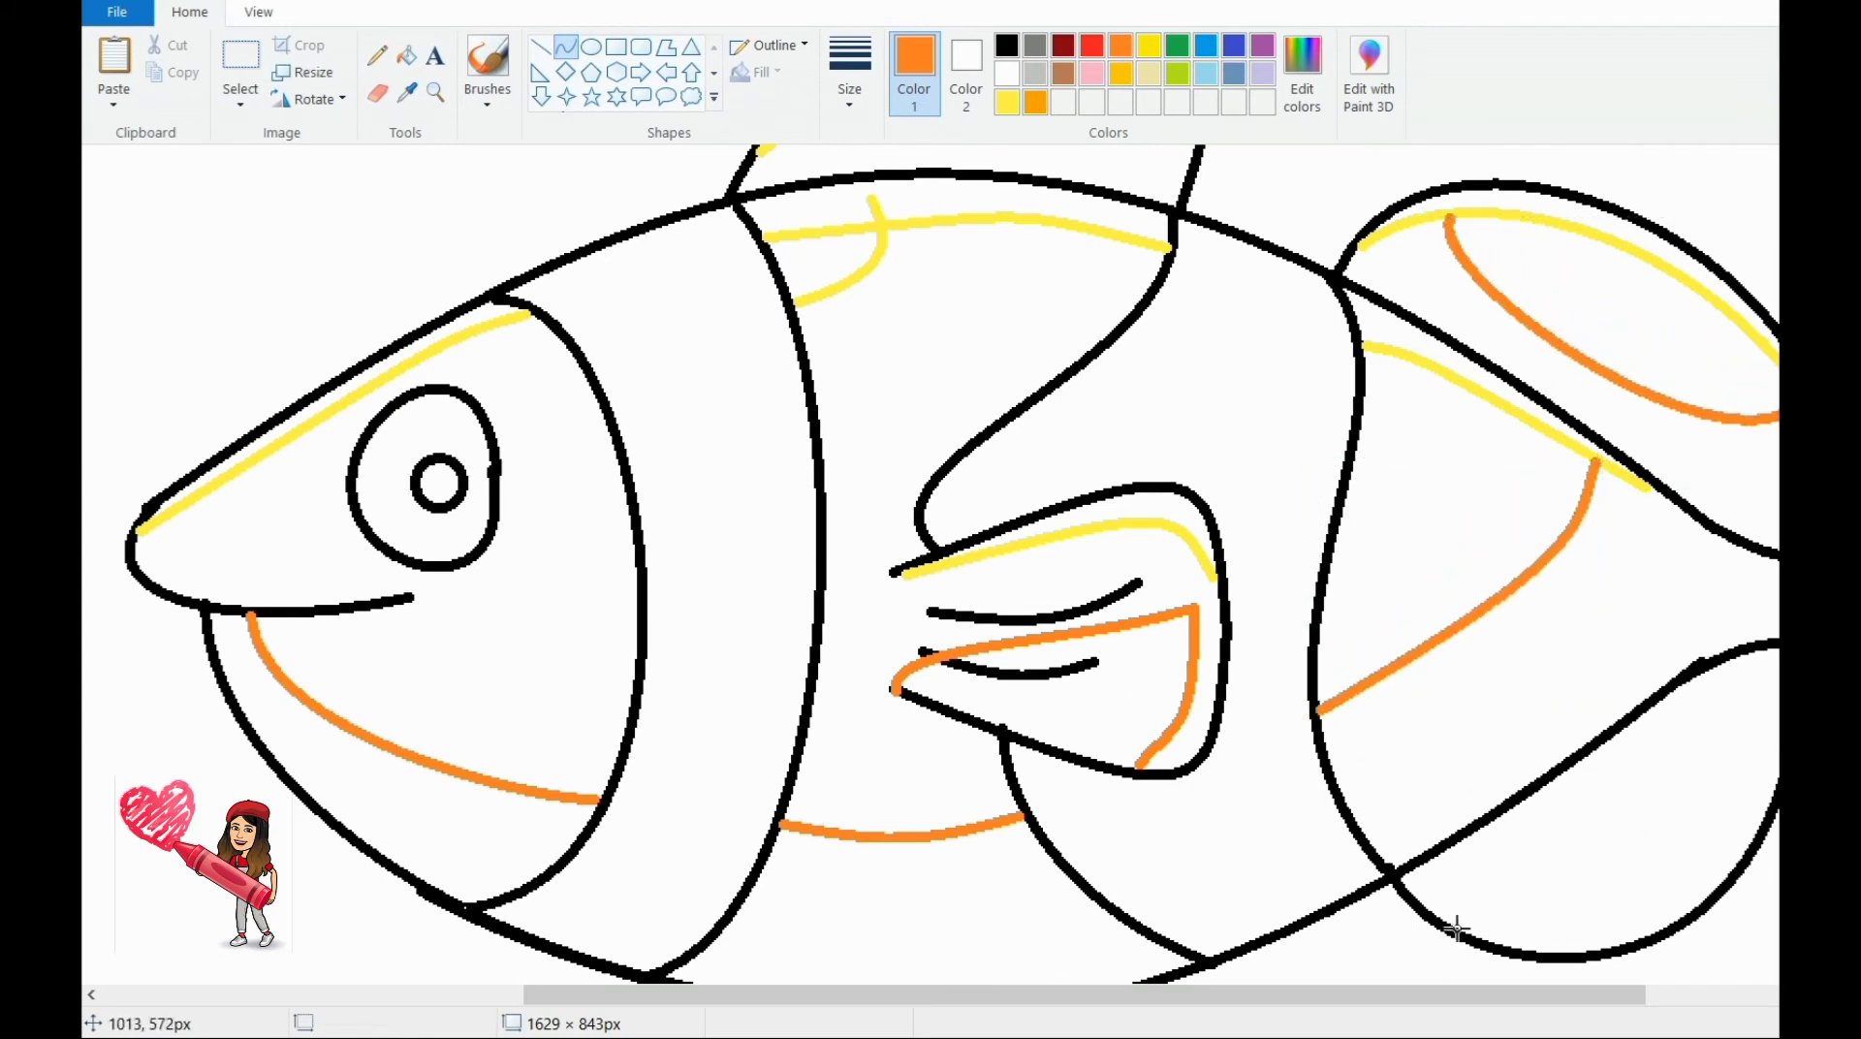
pyautogui.moveTo(1455, 928); pyautogui.dragTo(1774, 770)
pyautogui.moveTo(1615, 849)
pyautogui.mouseDown()
pyautogui.moveTo(1516, 820)
pyautogui.moveTo(1531, 805)
pyautogui.mouseUp()
# Step: Draw an orange shading curve on the tail fin and a black curve outlining the stripe at the tail's base
pyautogui.hscroll(5, 1695, 959)
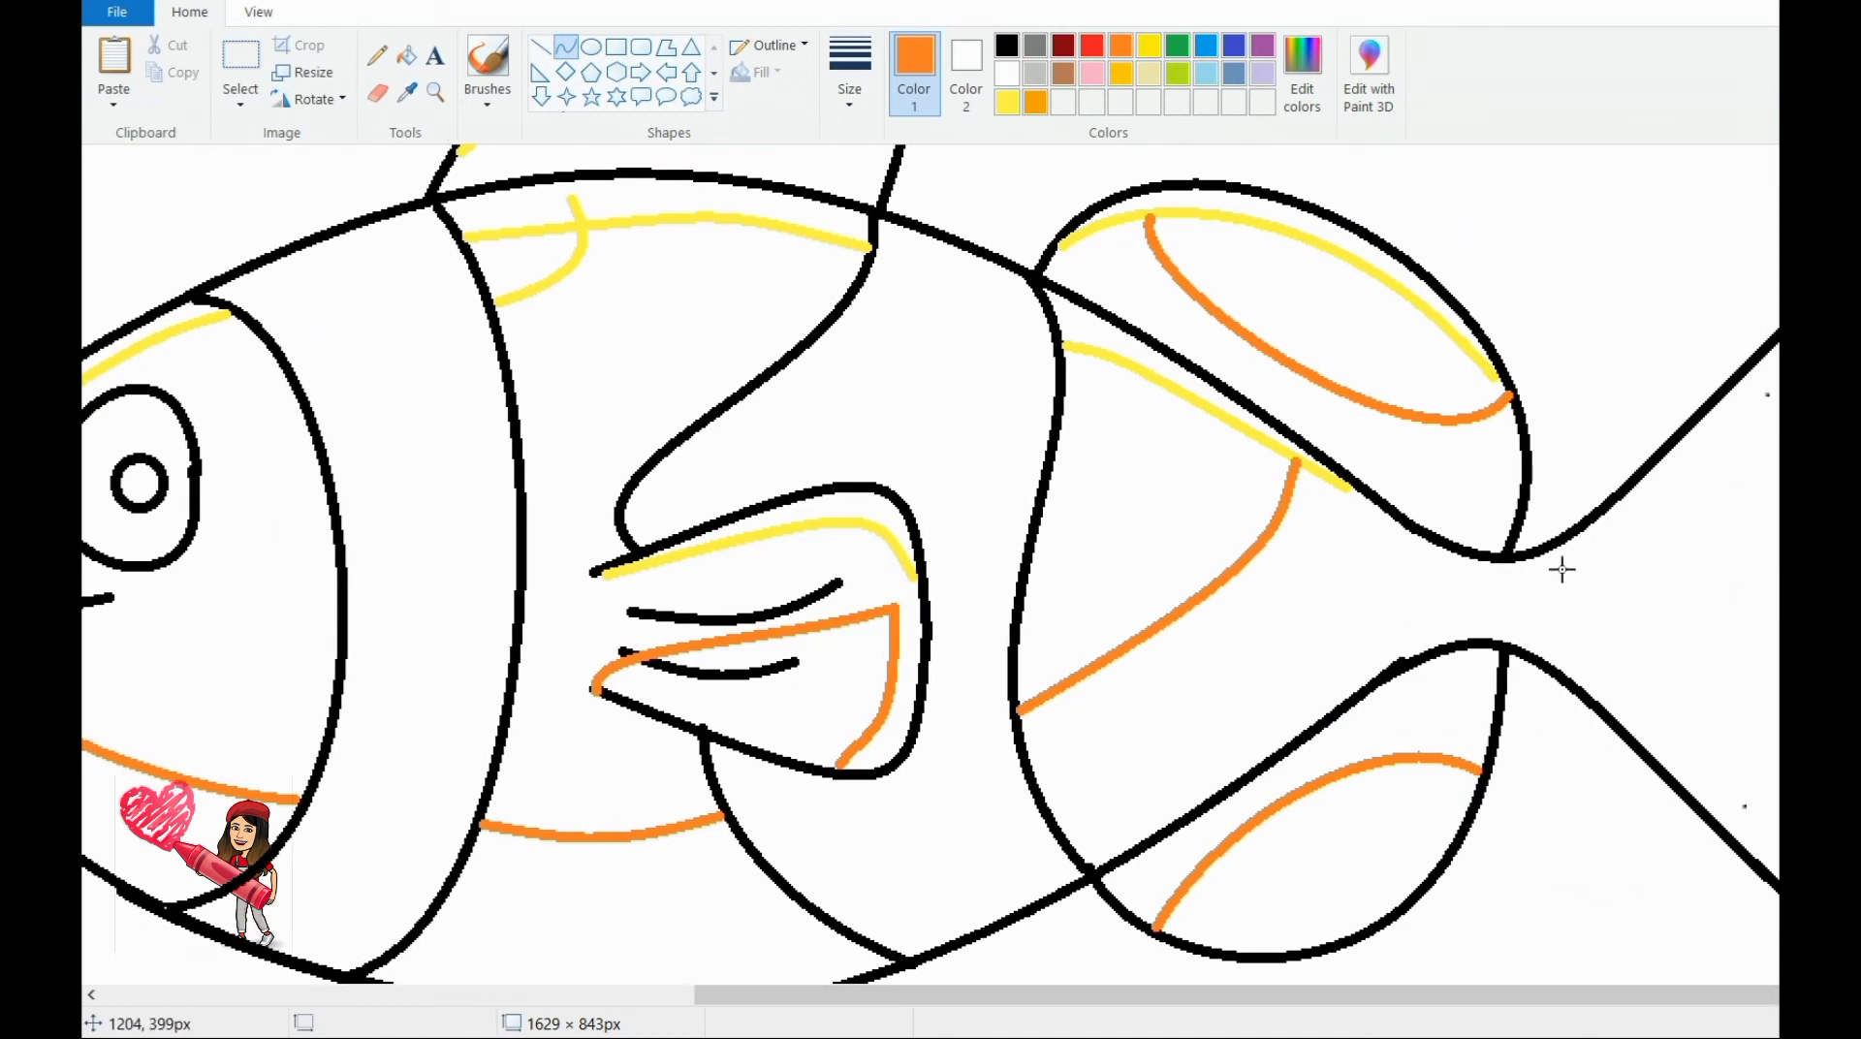
pyautogui.moveTo(1700, 433); pyautogui.dragTo(1780, 604)
pyautogui.moveTo(1726, 514)
pyautogui.mouseDown()
pyautogui.moveTo(1653, 504)
pyautogui.moveTo(1780, 582)
pyautogui.moveTo(1745, 319)
pyautogui.mouseUp()
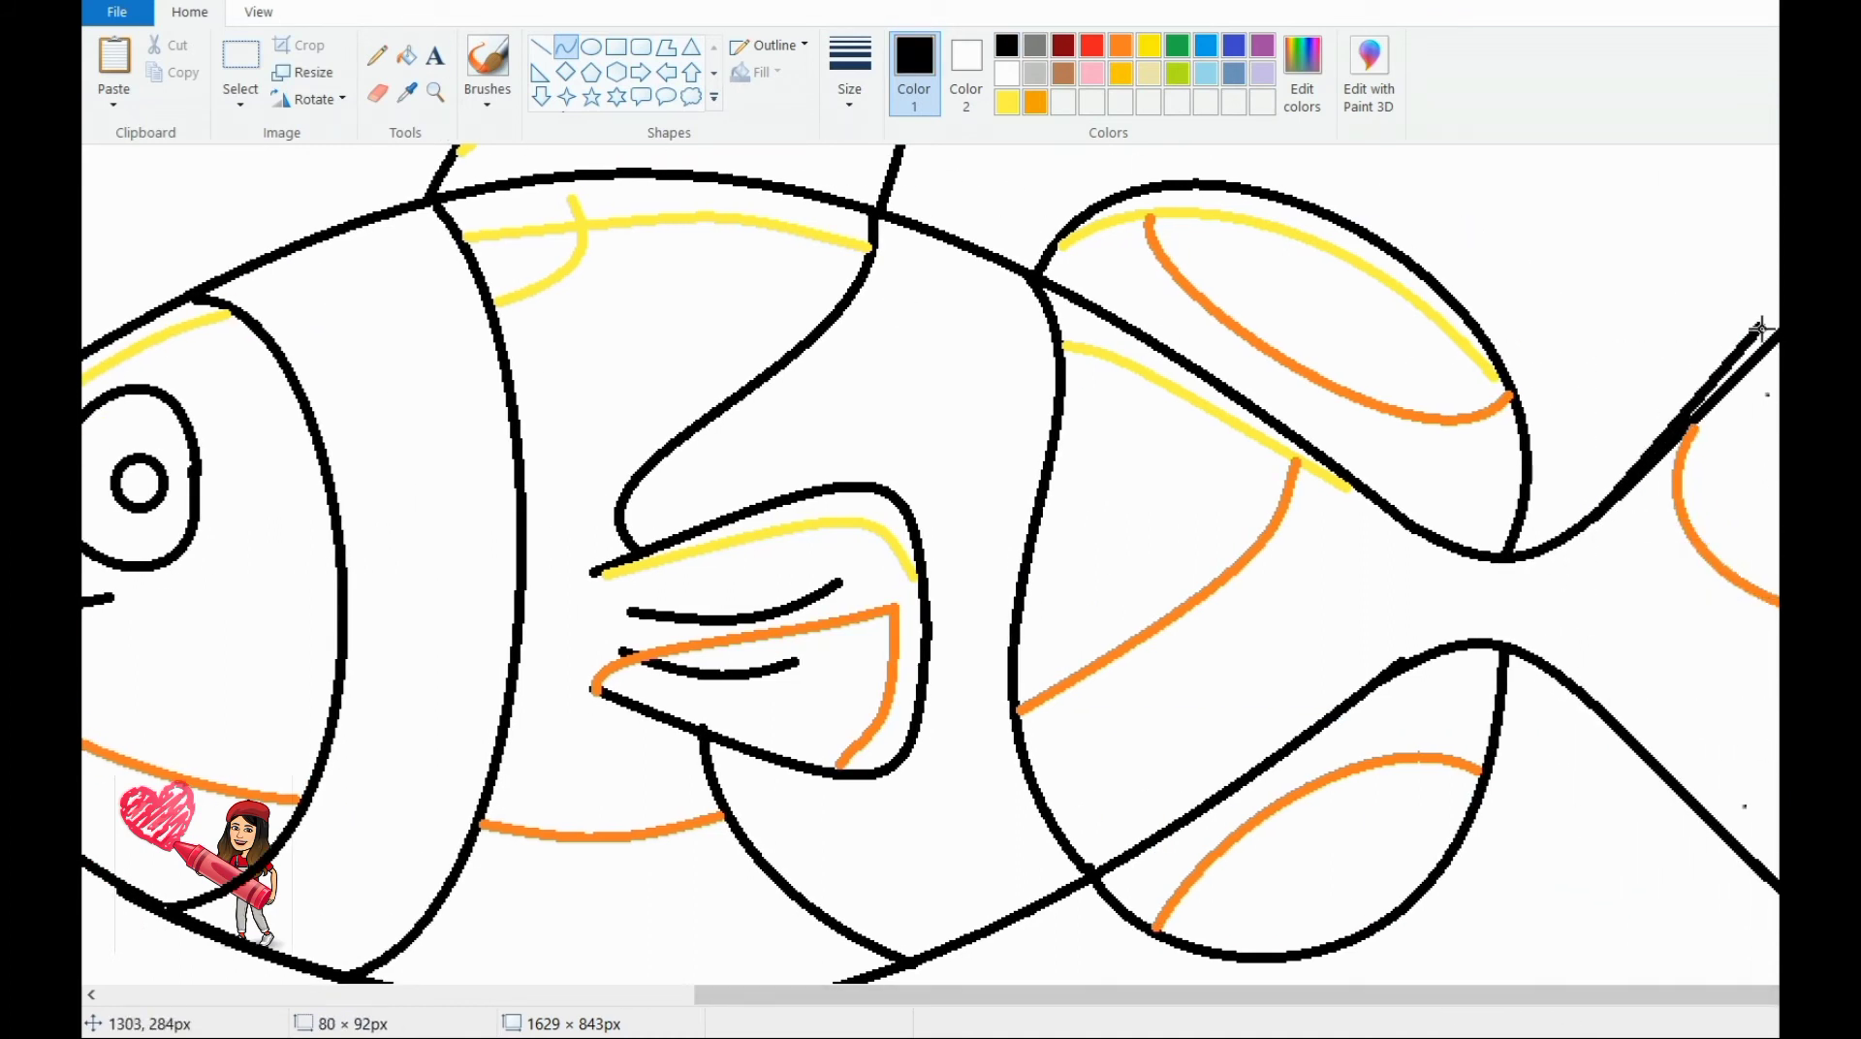
pyautogui.moveTo(1706, 407); pyautogui.dragTo(1668, 717)
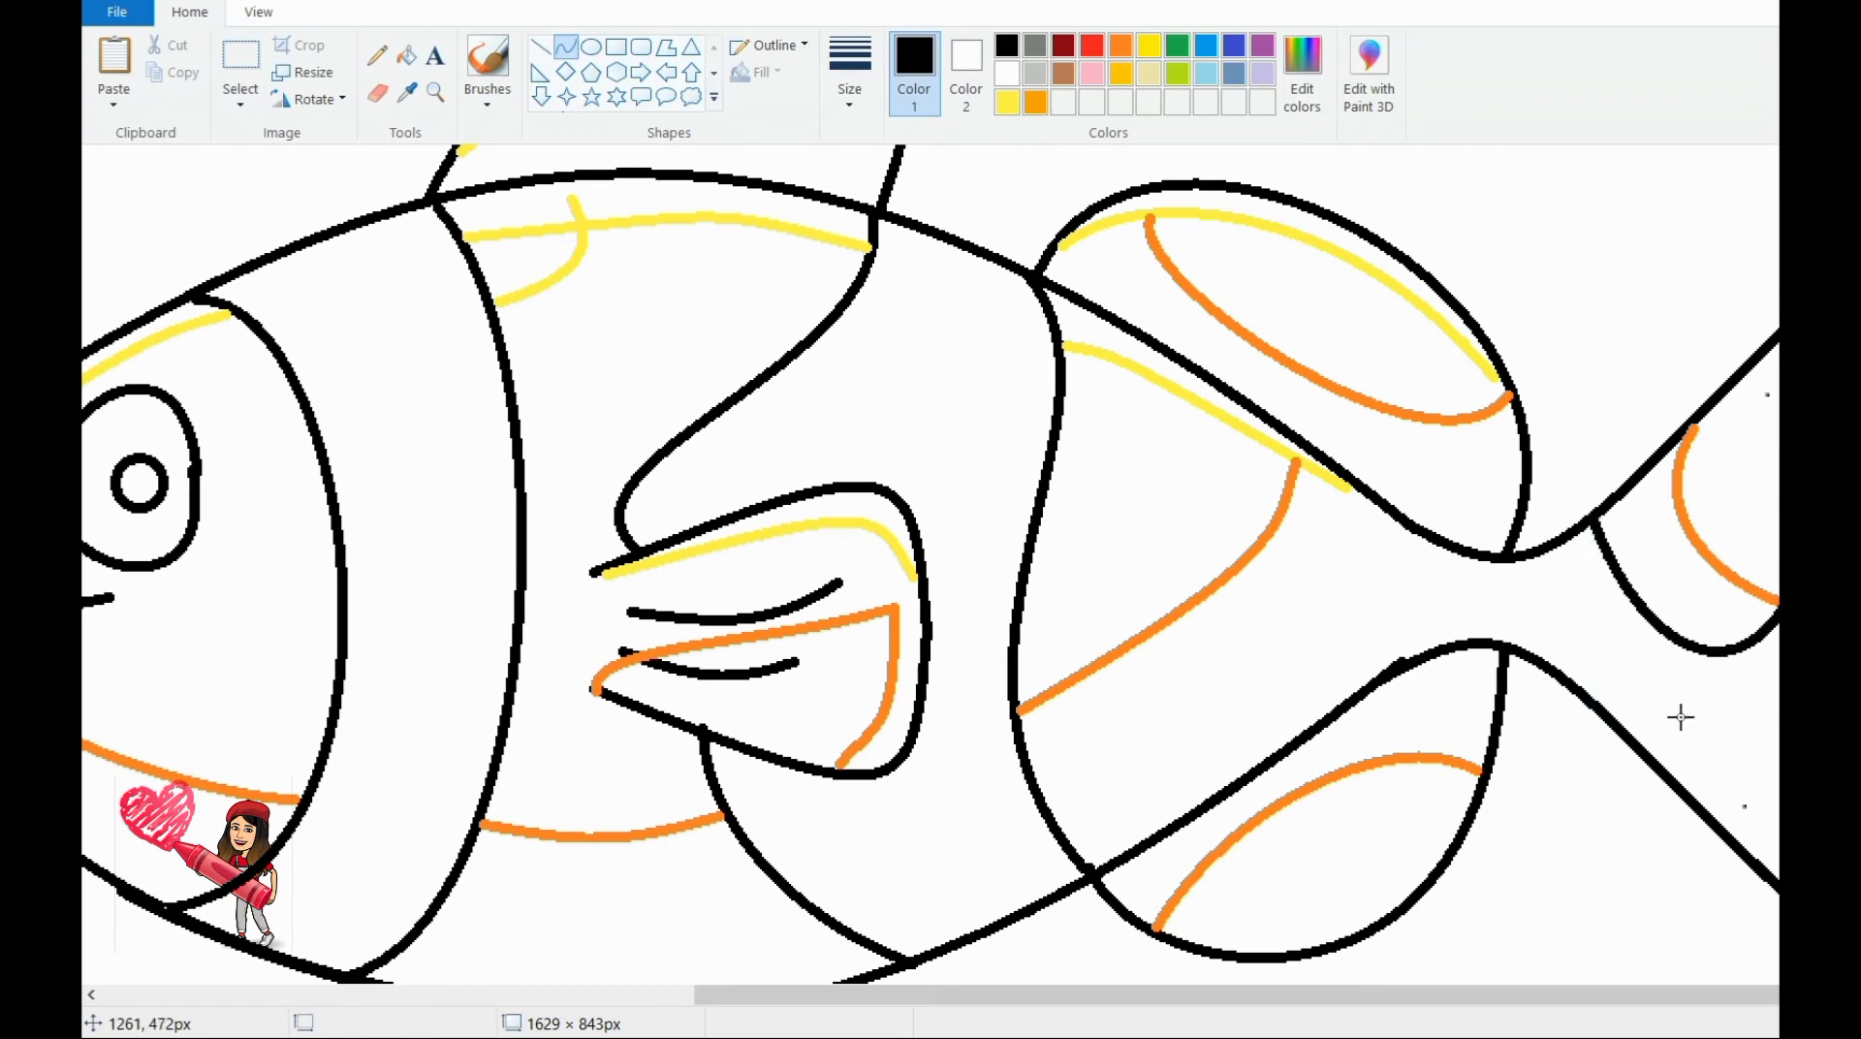
# Step: Draw an arched orange shading curve across the small fin beneath the belly
pyautogui.hscroll(3, 1641, 988)
pyautogui.hscroll(-10, 1529, 989)
pyautogui.scroll(-3, 1529, 872)
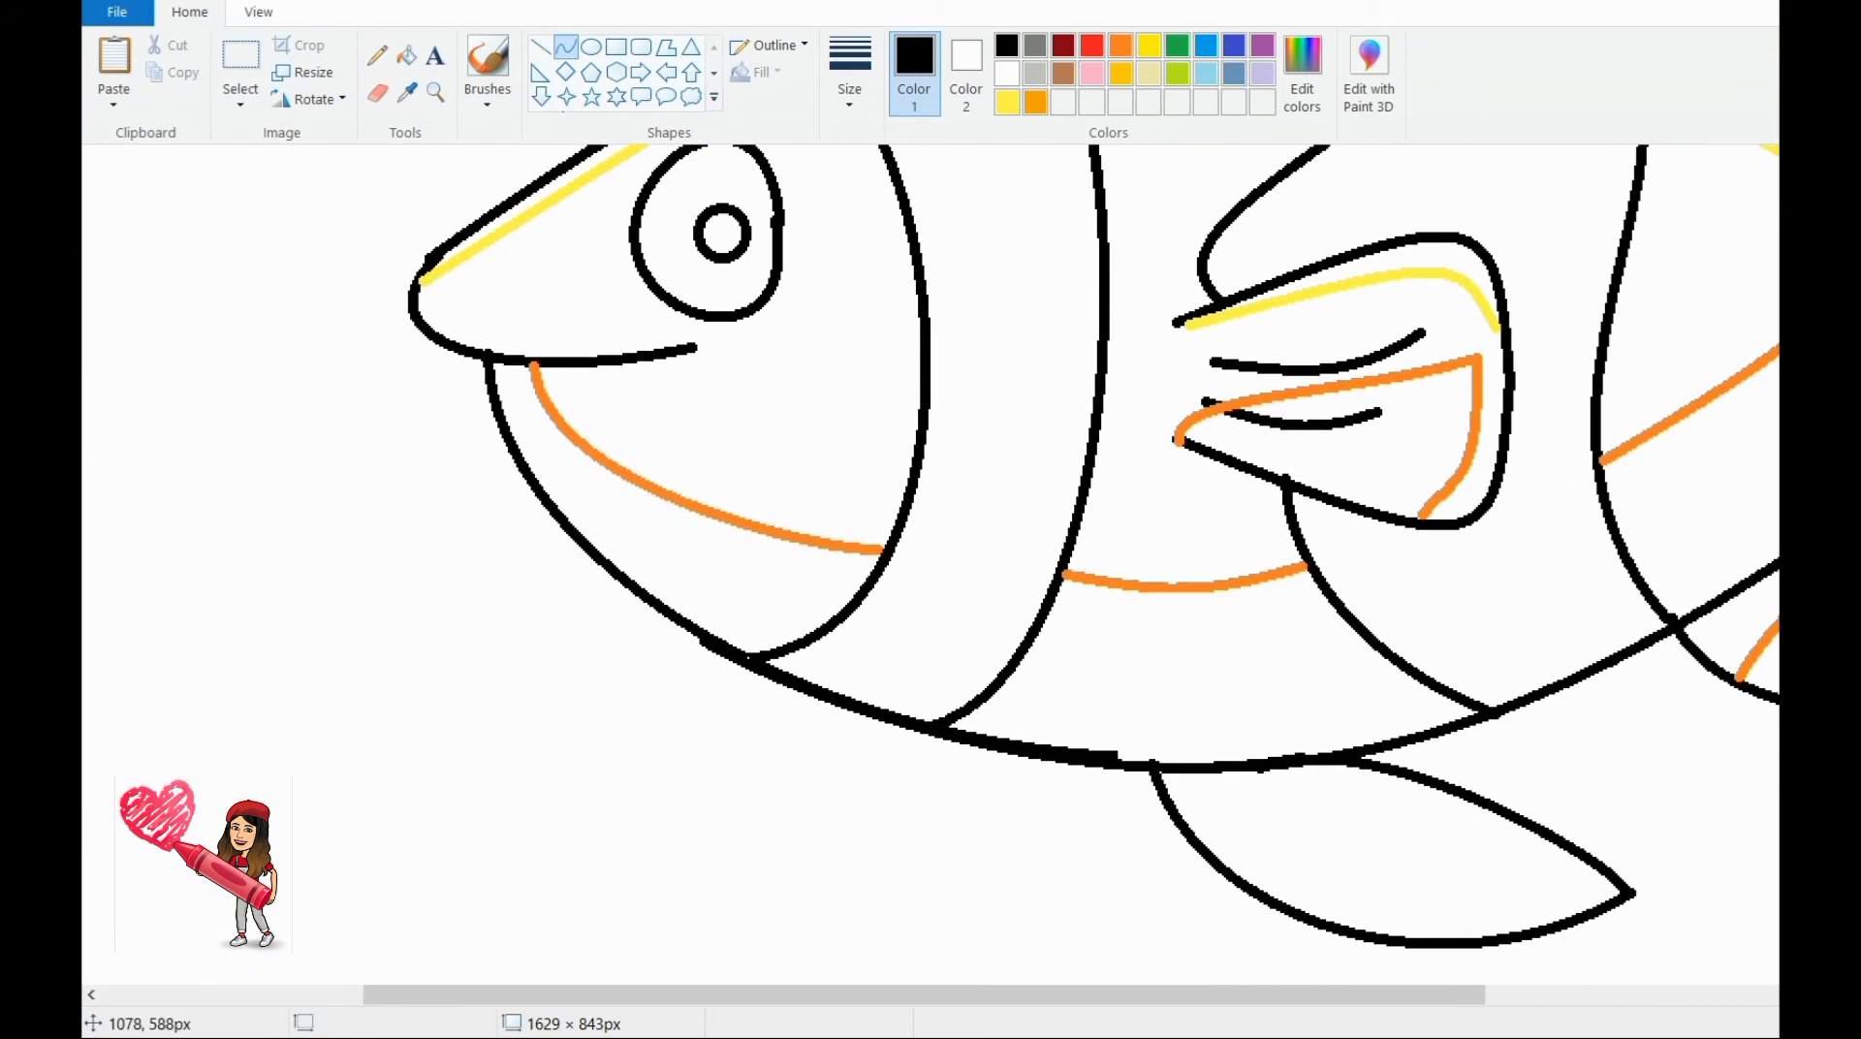
pyautogui.moveTo(1260, 897); pyautogui.dragTo(1468, 793)
pyautogui.click(1035, 102)
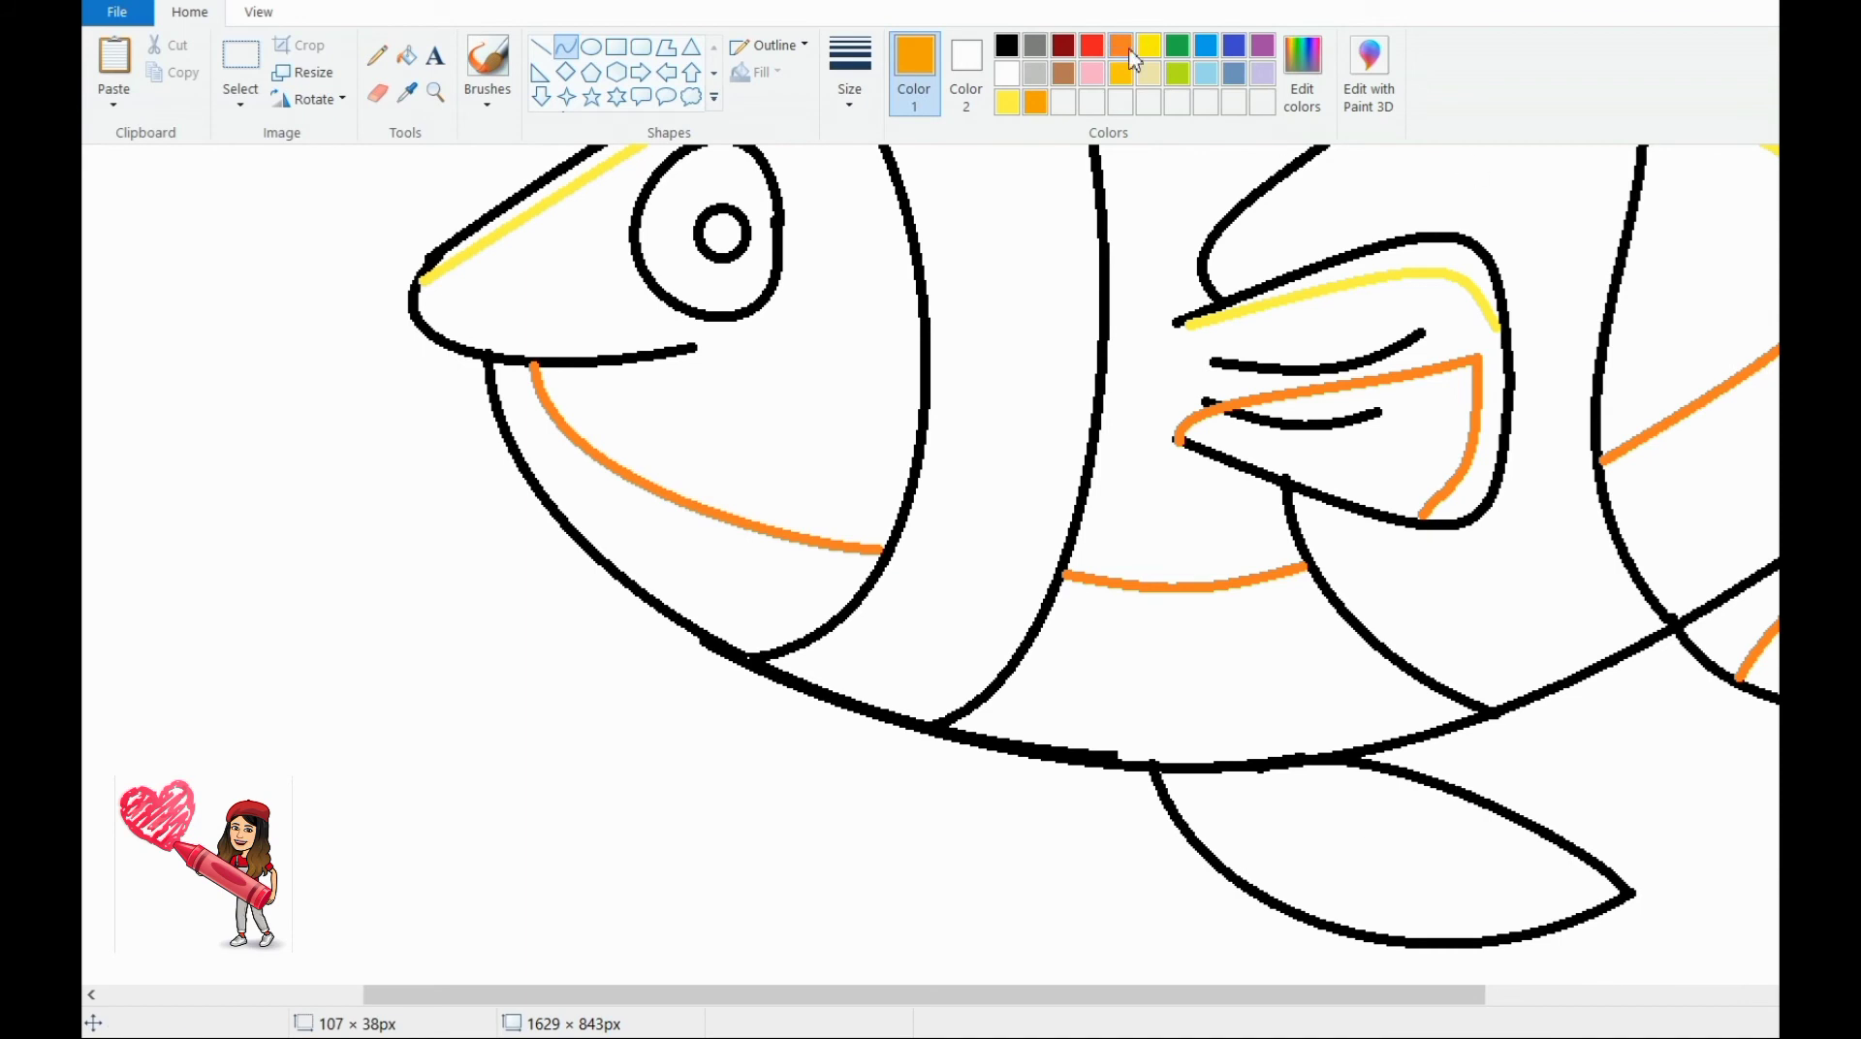
pyautogui.moveTo(1211, 857); pyautogui.dragTo(1459, 787)
pyautogui.moveTo(1357, 824); pyautogui.dragTo(1241, 766)
pyautogui.moveTo(1267, 893); pyautogui.dragTo(1474, 789)
pyautogui.moveTo(1387, 838); pyautogui.dragTo(1324, 766)
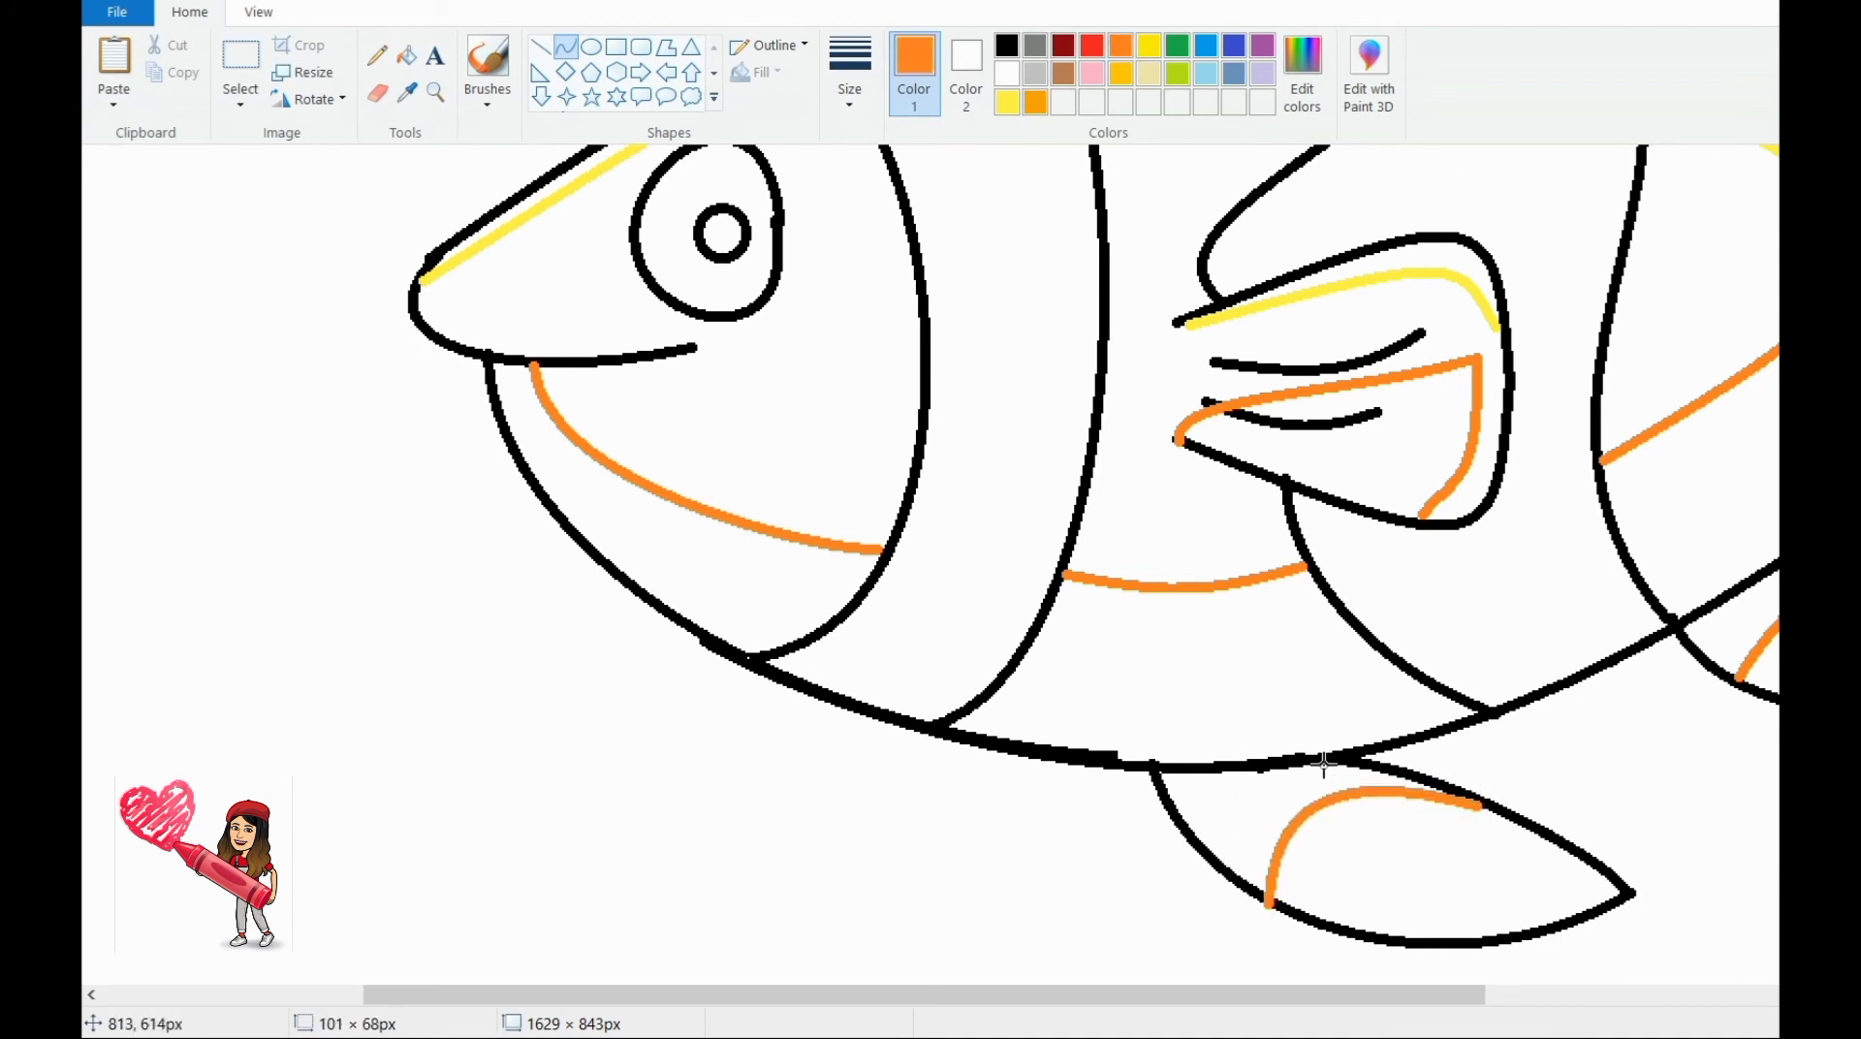
# Step: Draw an orange shading curve around the back and underside of the eye
pyautogui.moveTo(1468, 995); pyautogui.dragTo(1388, 994)
pyautogui.scroll(5, 951, 577)
pyautogui.moveTo(906, 565); pyautogui.dragTo(846, 734)
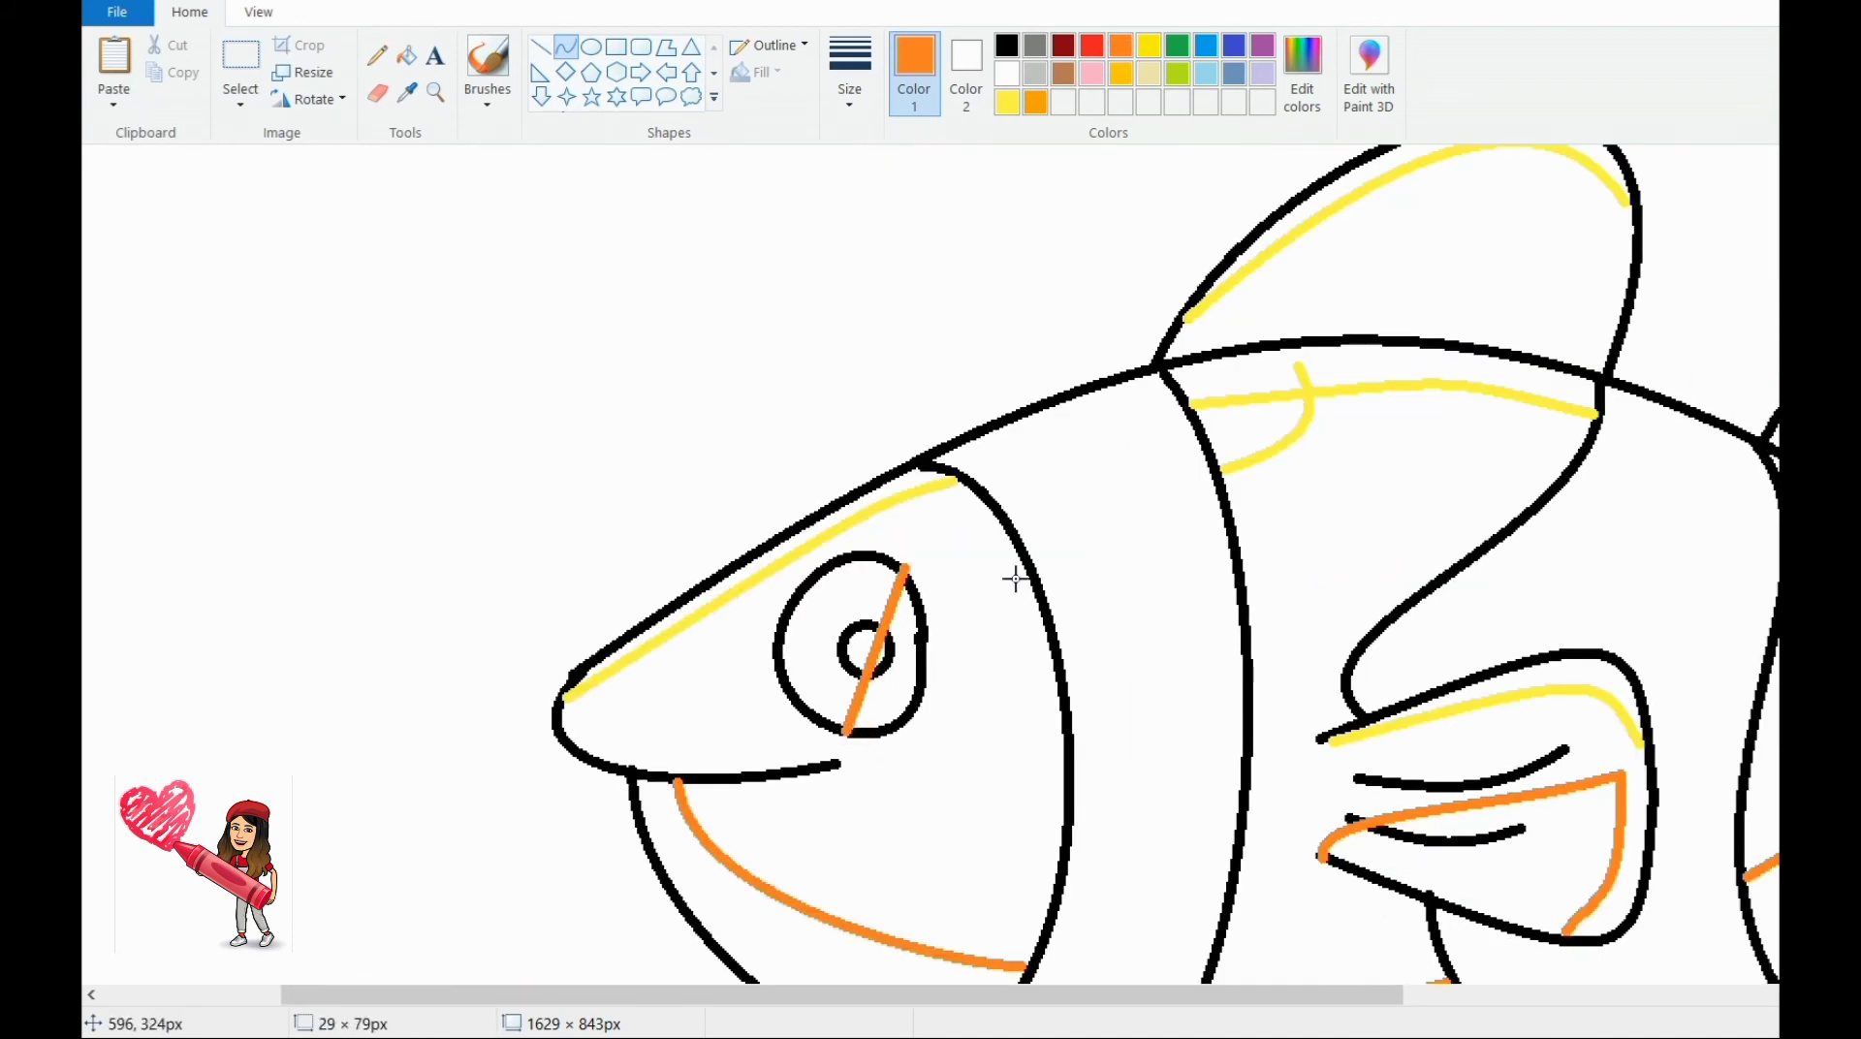
pyautogui.moveTo(1015, 579); pyautogui.dragTo(951, 742)
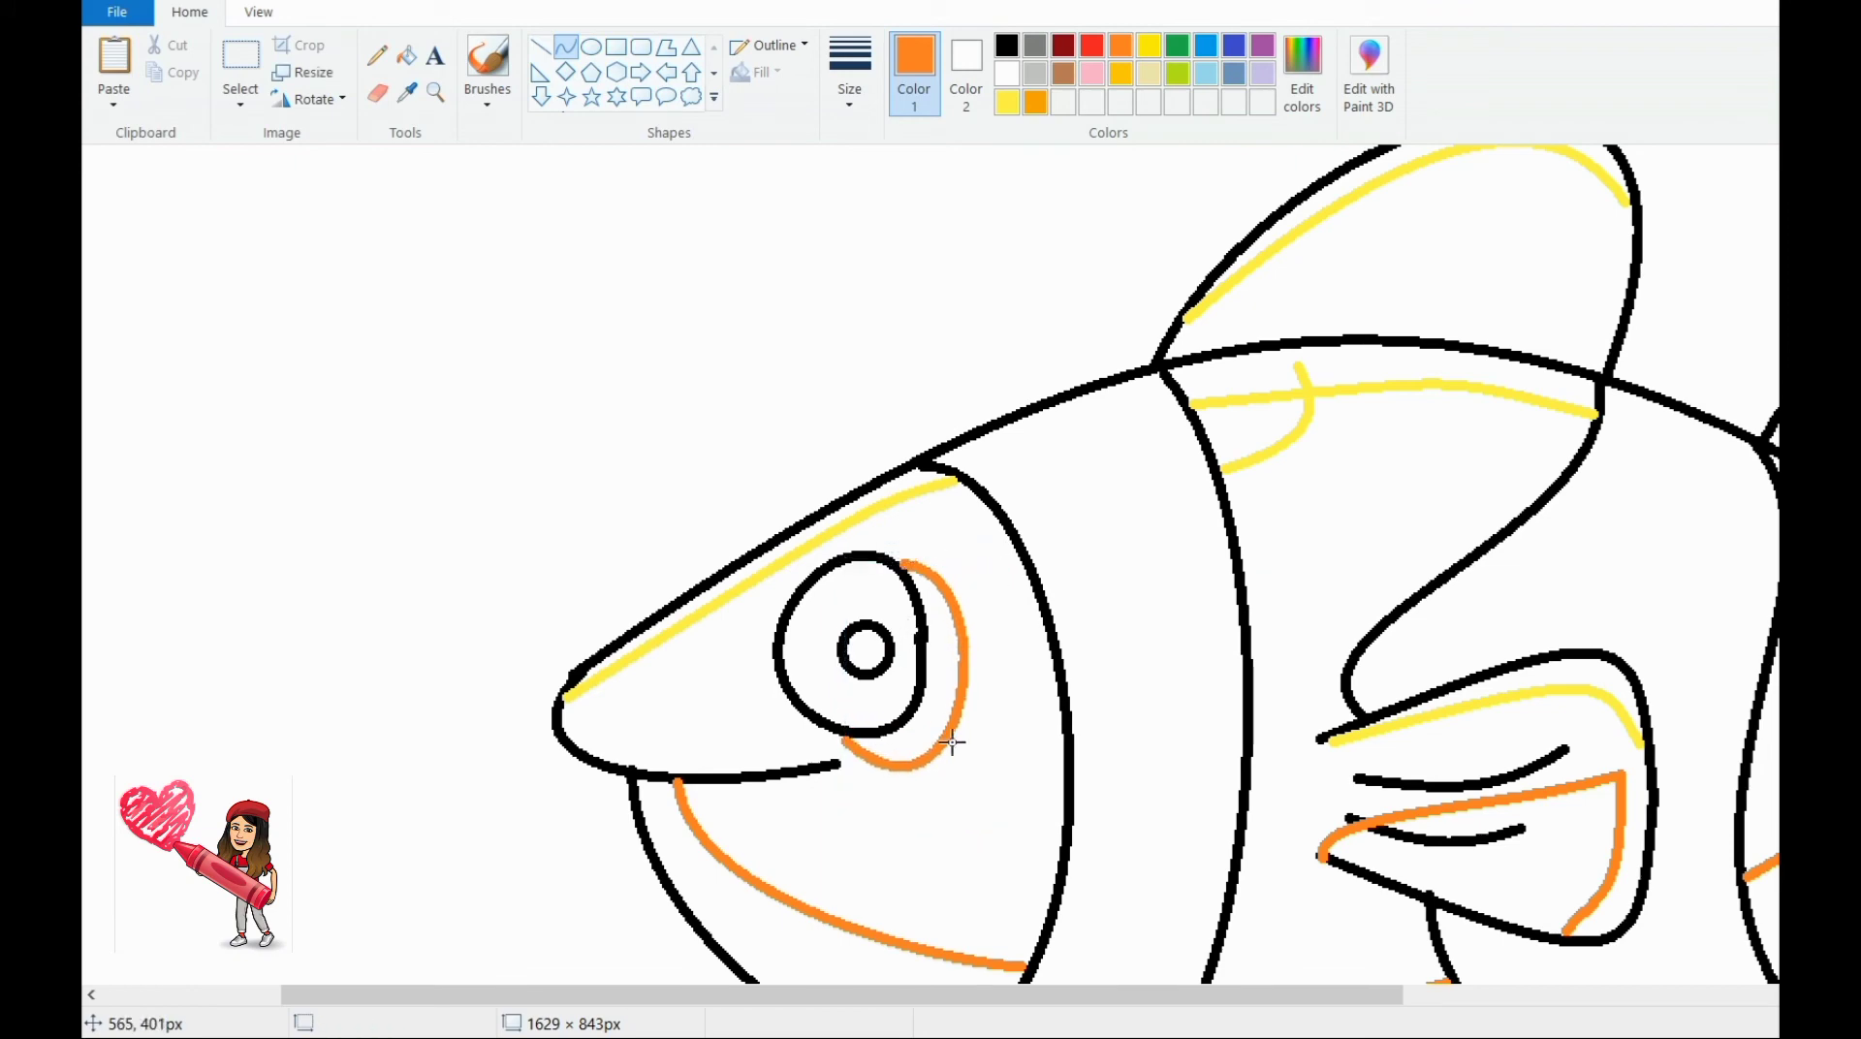
# Step: Lighten the palette's brown into a custom light tan and use it as the drawing color
pyautogui.click(1302, 73)
pyautogui.click(1101, 478)
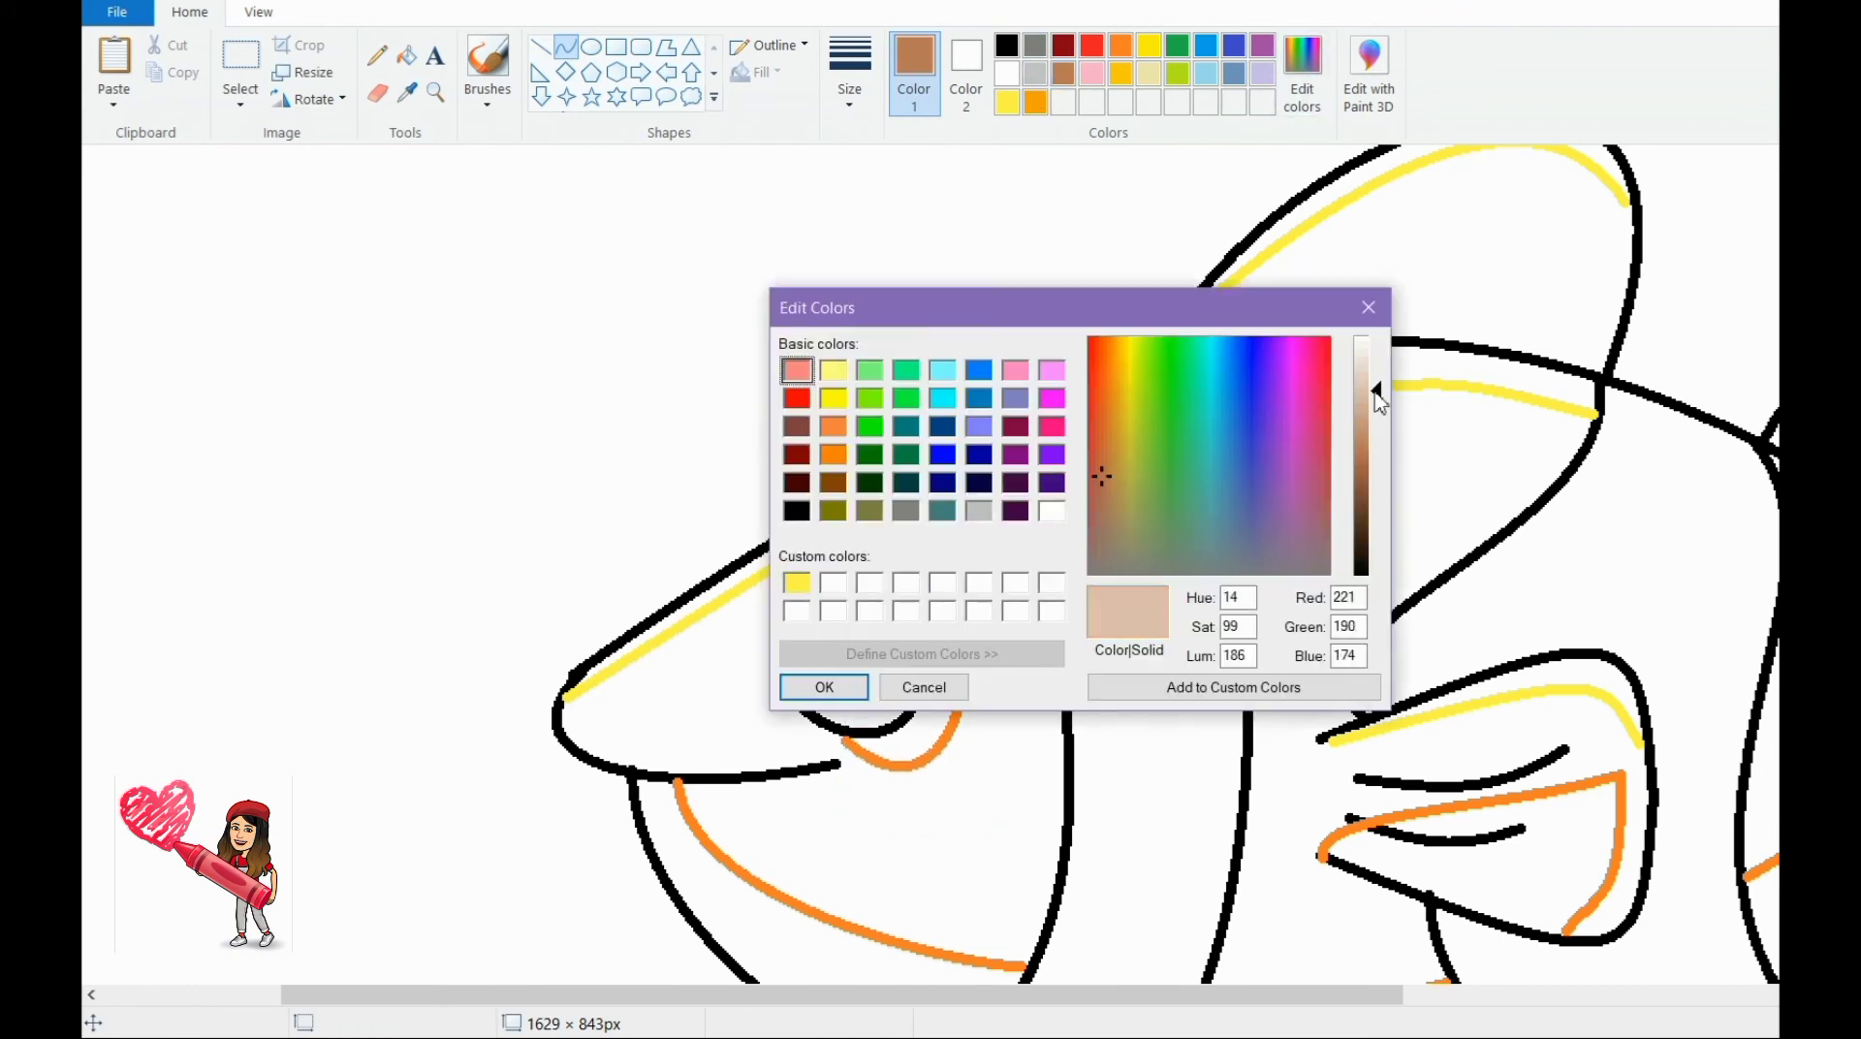
pyautogui.click(822, 681)
# Step: Draw tan shading curves across the lower parts of the two body stripes, linking the orange curves
pyautogui.scroll(-3, 1212, 511)
pyautogui.moveTo(1032, 766)
pyautogui.mouseDown()
pyautogui.moveTo(1207, 780)
pyautogui.moveTo(1094, 781)
pyautogui.mouseUp()
pyautogui.scroll(-3, 1094, 781)
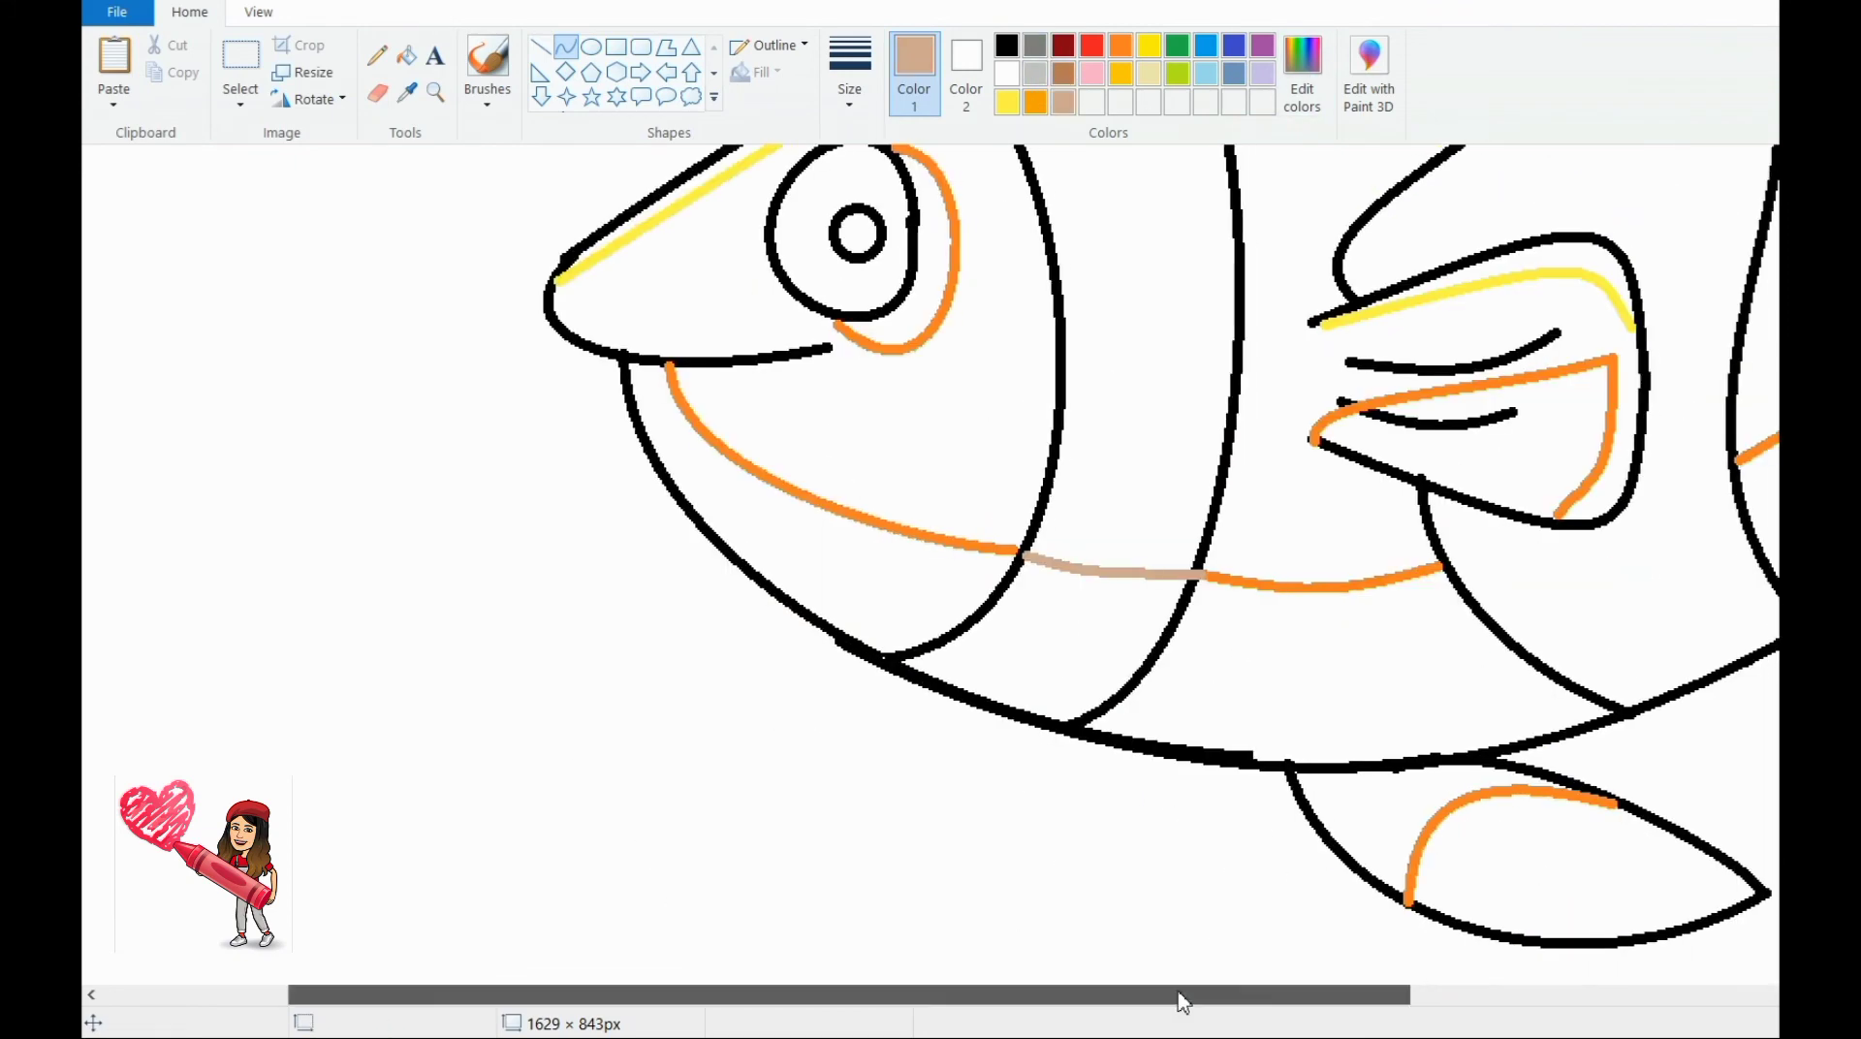
pyautogui.moveTo(1176, 994); pyautogui.dragTo(1370, 994)
pyautogui.moveTo(1110, 562)
pyautogui.mouseDown()
pyautogui.moveTo(1410, 469)
pyautogui.moveTo(1350, 471)
pyautogui.moveTo(1315, 510)
pyautogui.moveTo(1383, 491)
pyautogui.mouseUp()
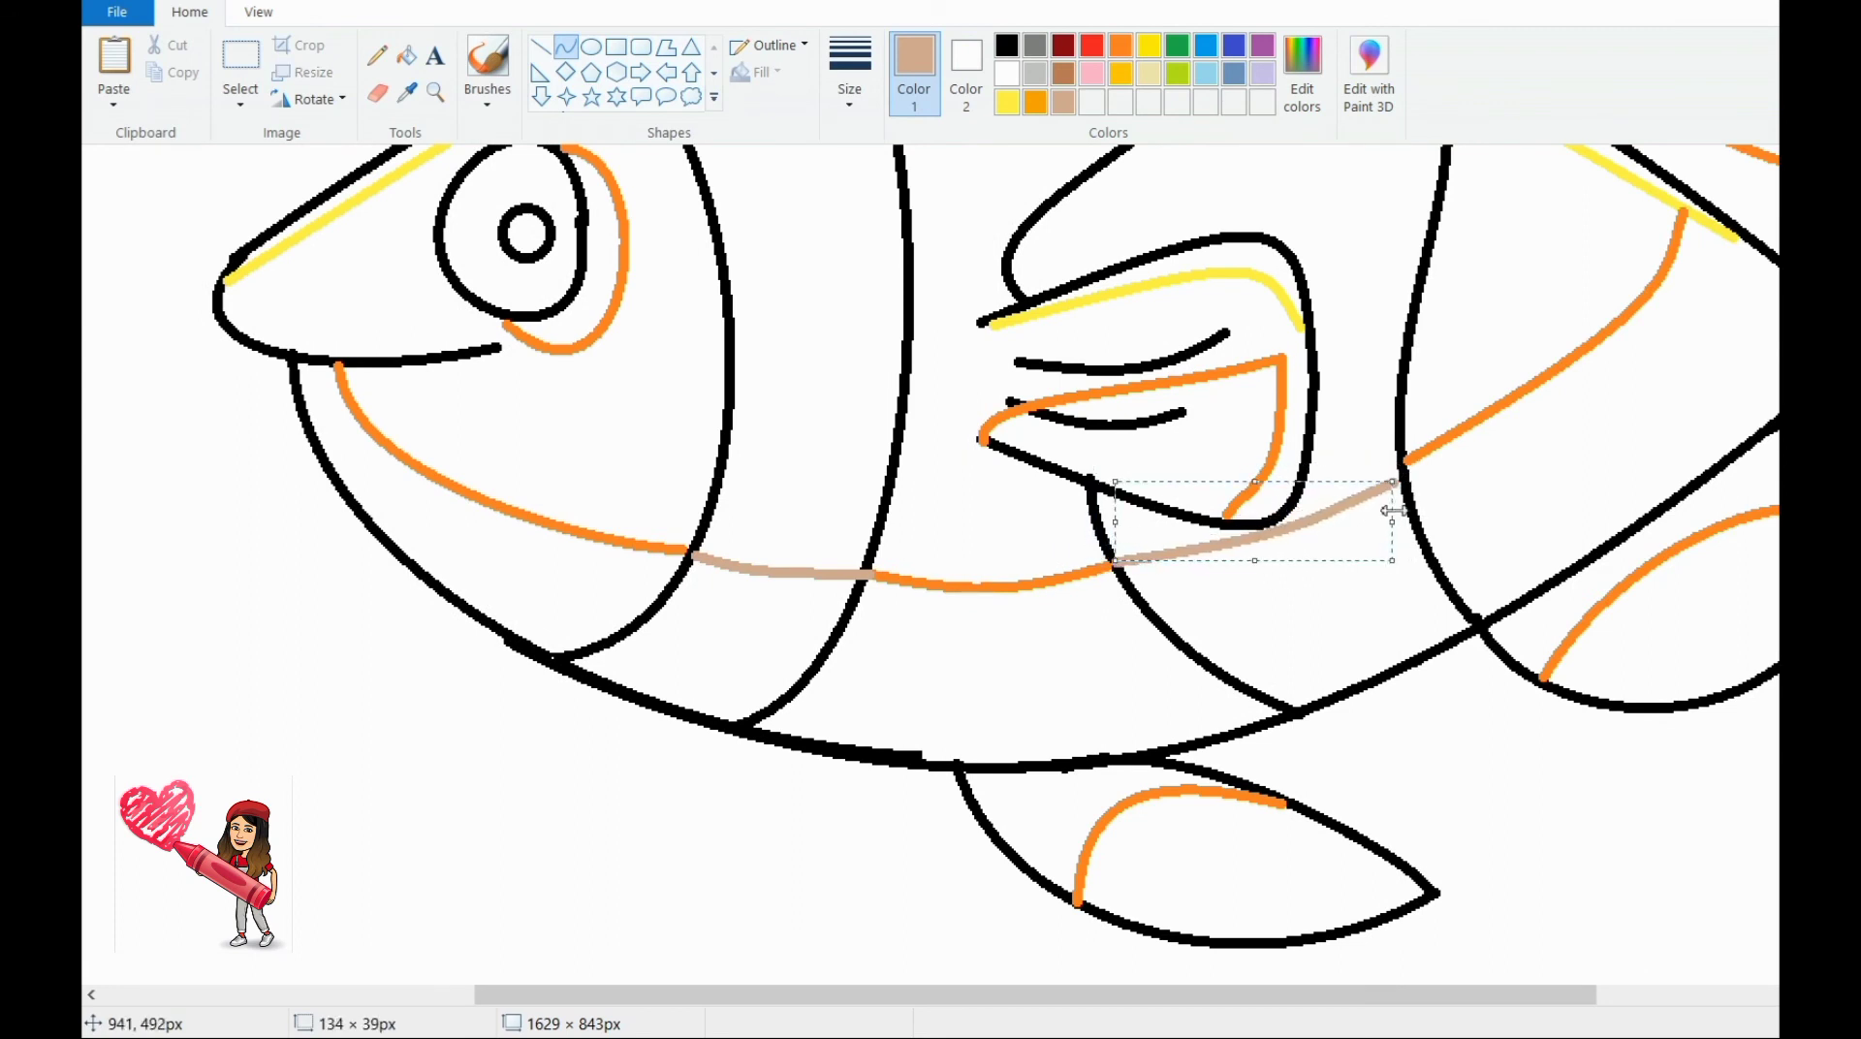
pyautogui.moveTo(1079, 995); pyautogui.dragTo(1240, 997)
pyautogui.moveTo(1131, 482)
pyautogui.mouseDown()
pyautogui.moveTo(911, 535)
pyautogui.moveTo(1146, 460)
pyautogui.mouseUp()
pyautogui.click(939, 582)
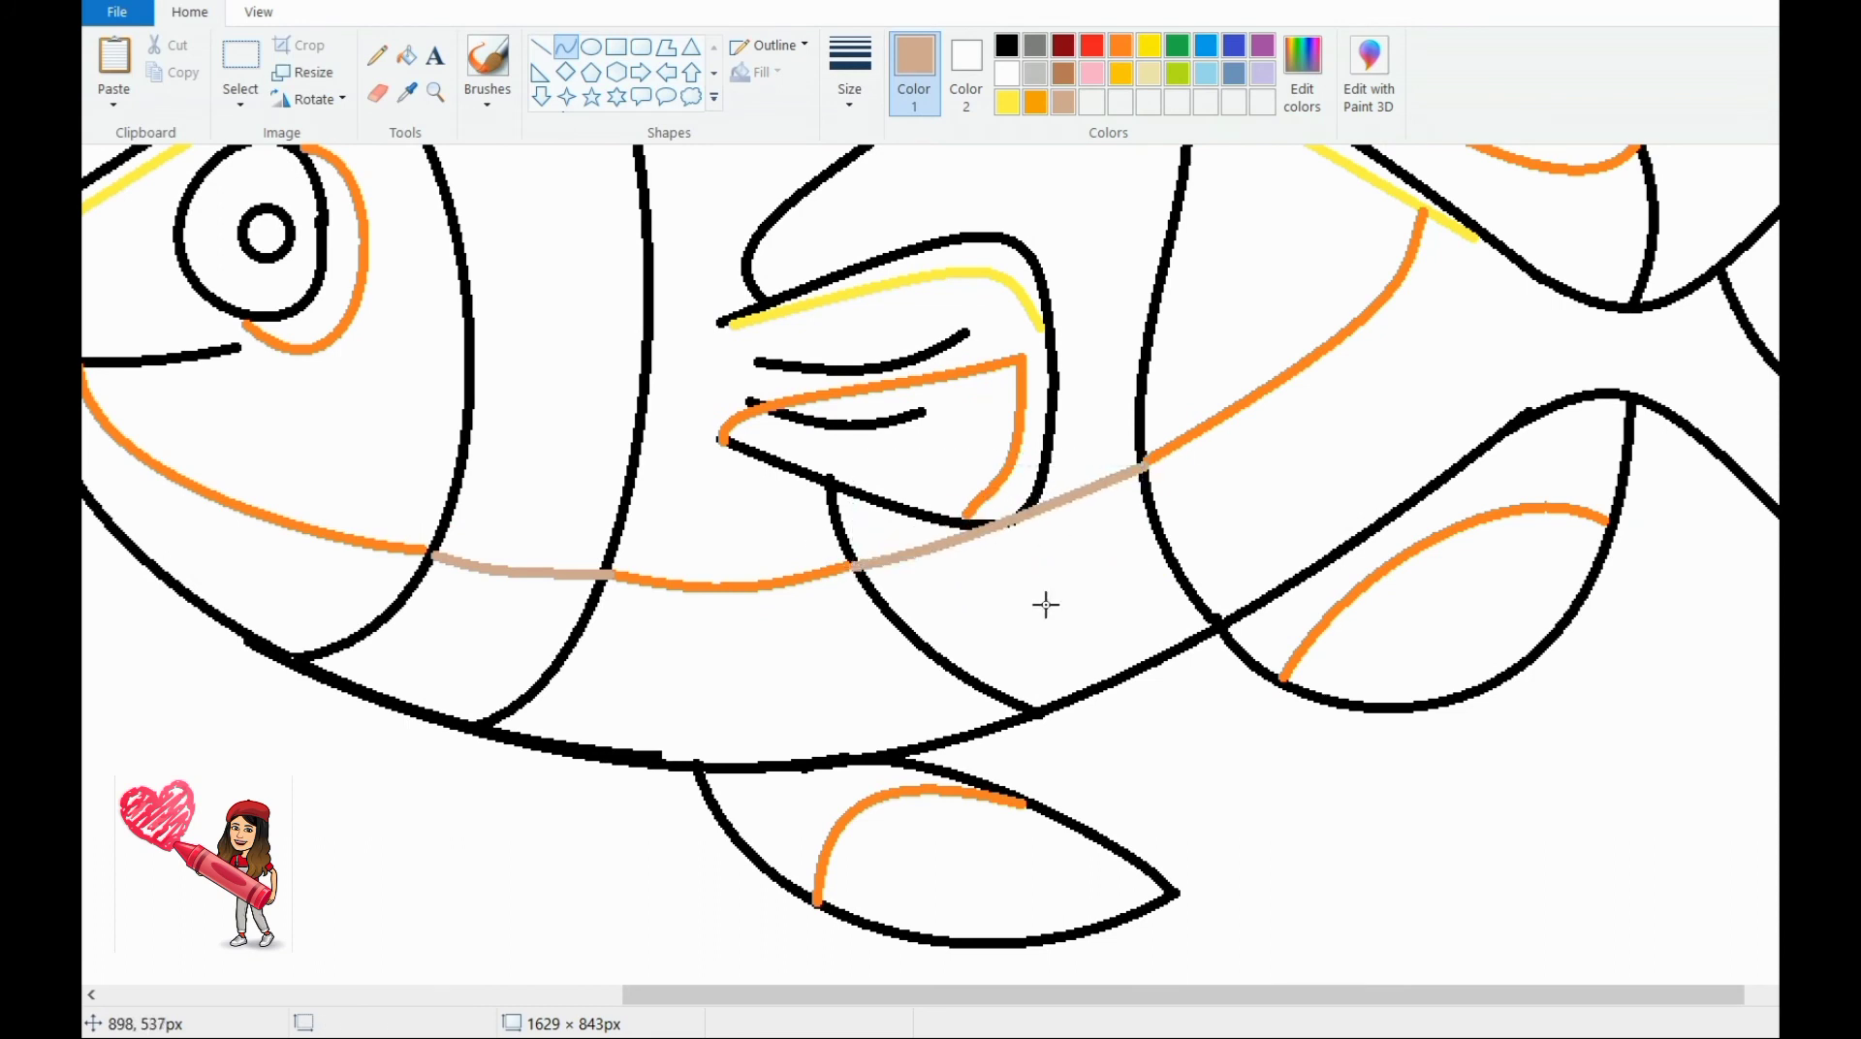
# Step: Draw a tan shading curve along the bottom of the eye
pyautogui.moveTo(1080, 998); pyautogui.dragTo(889, 989)
pyautogui.click(406, 57)
pyautogui.click(1064, 101)
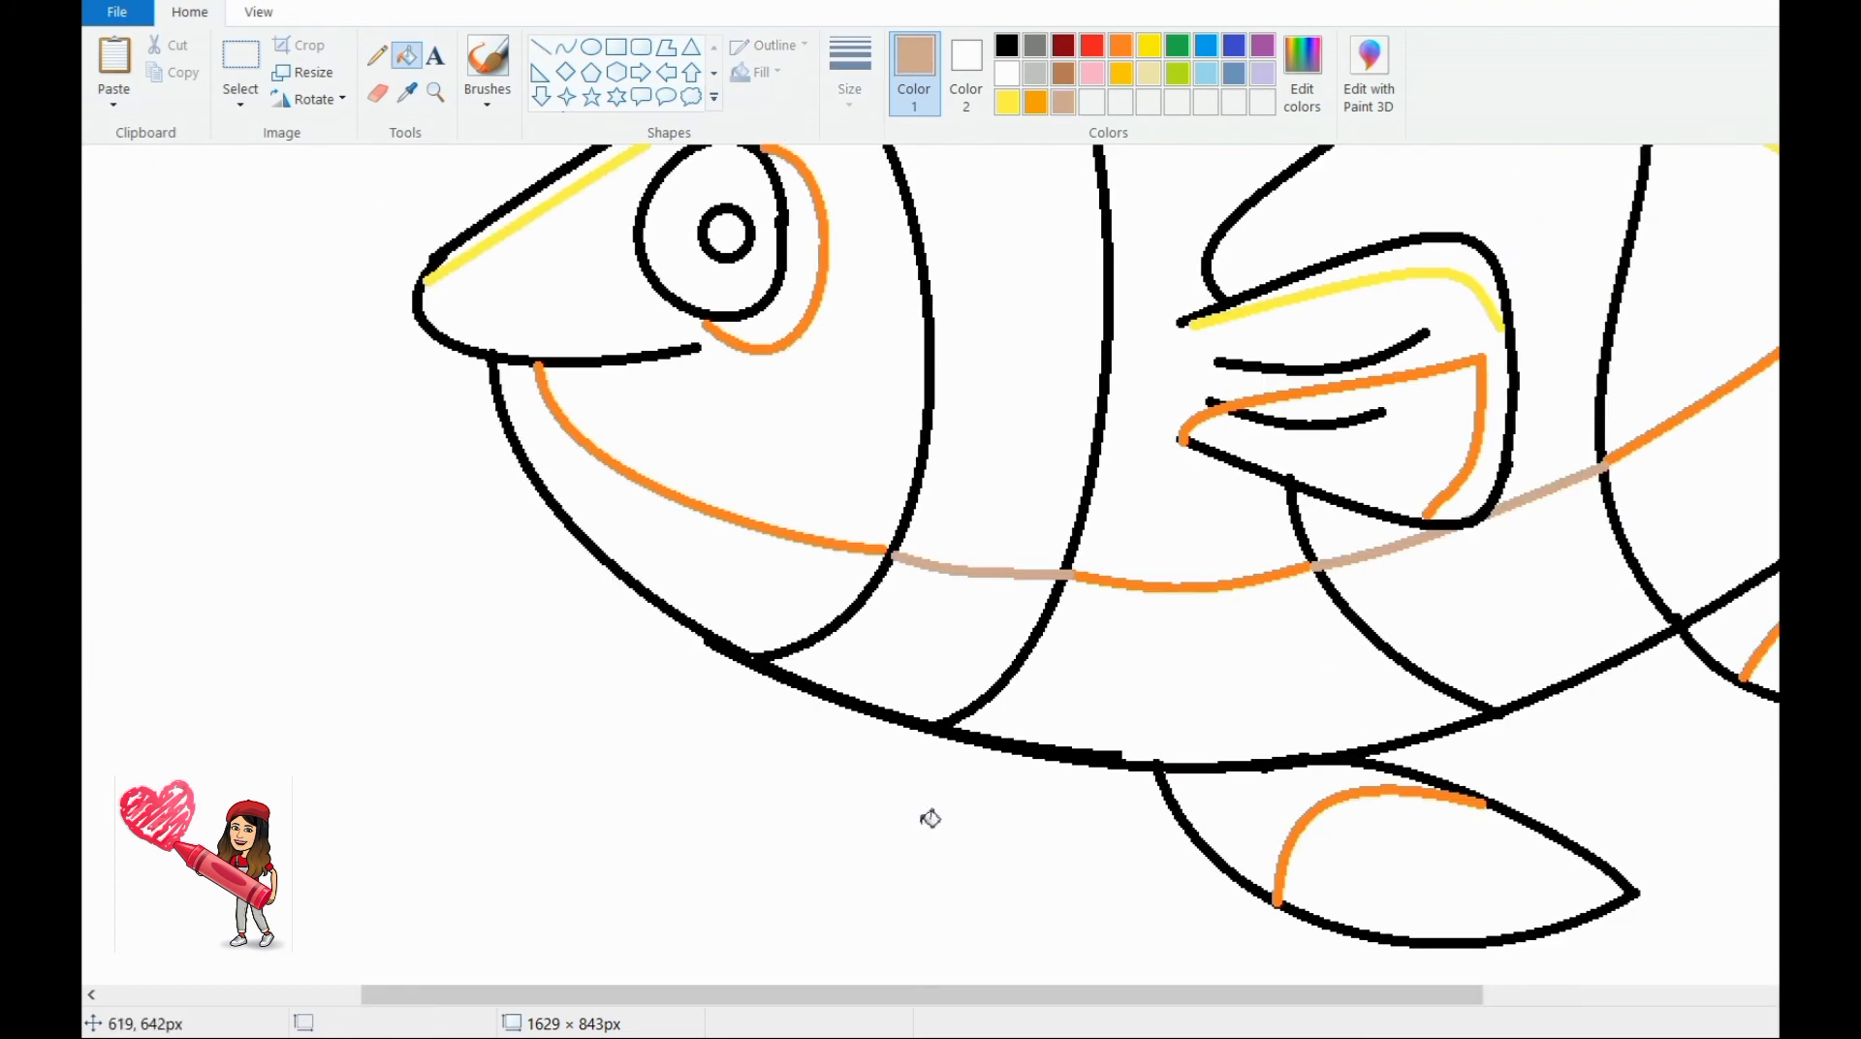
pyautogui.click(566, 46)
pyautogui.moveTo(658, 275)
pyautogui.mouseDown()
pyautogui.moveTo(773, 271)
pyautogui.moveTo(714, 291)
pyautogui.mouseUp()
pyautogui.scroll(-2, 1037, 492)
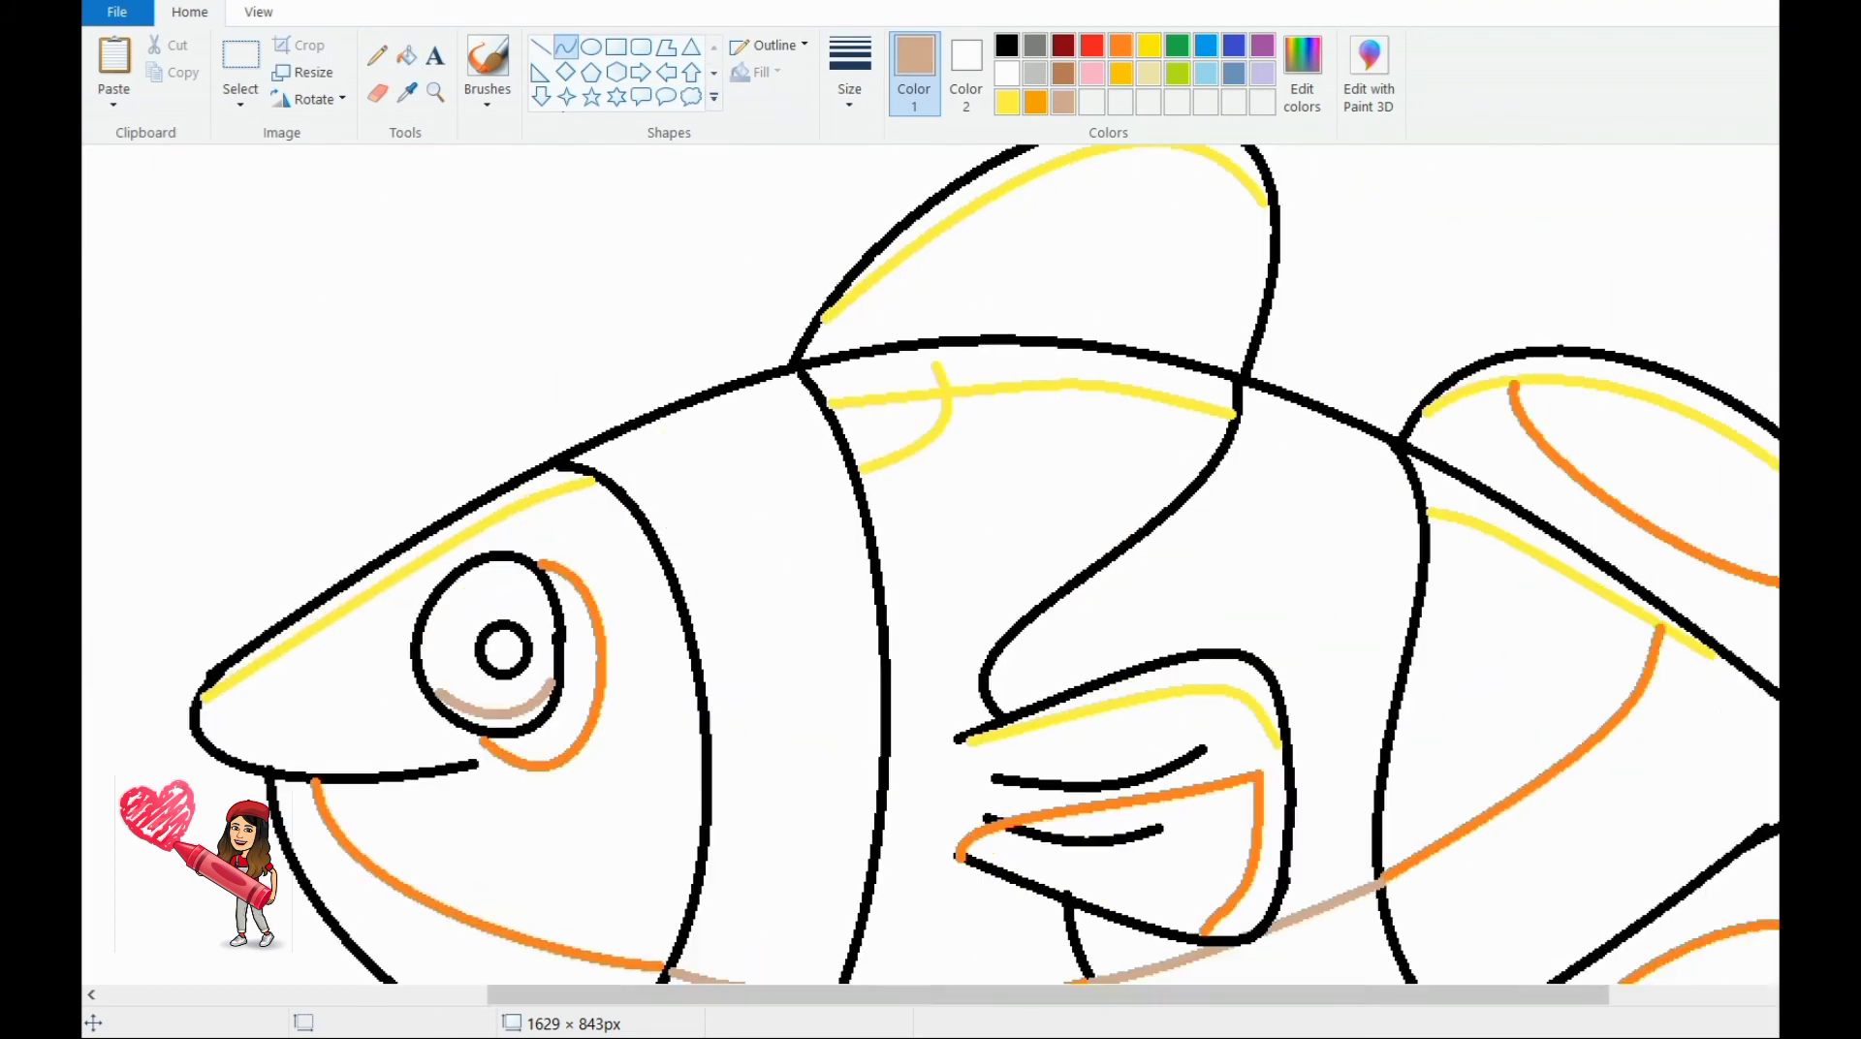
# Step: Fill the shaded parts of the two body stripes, the eye and the tail stripe with tan
pyautogui.click(406, 57)
pyautogui.click(1018, 679)
pyautogui.click(727, 698)
pyautogui.click(1399, 535)
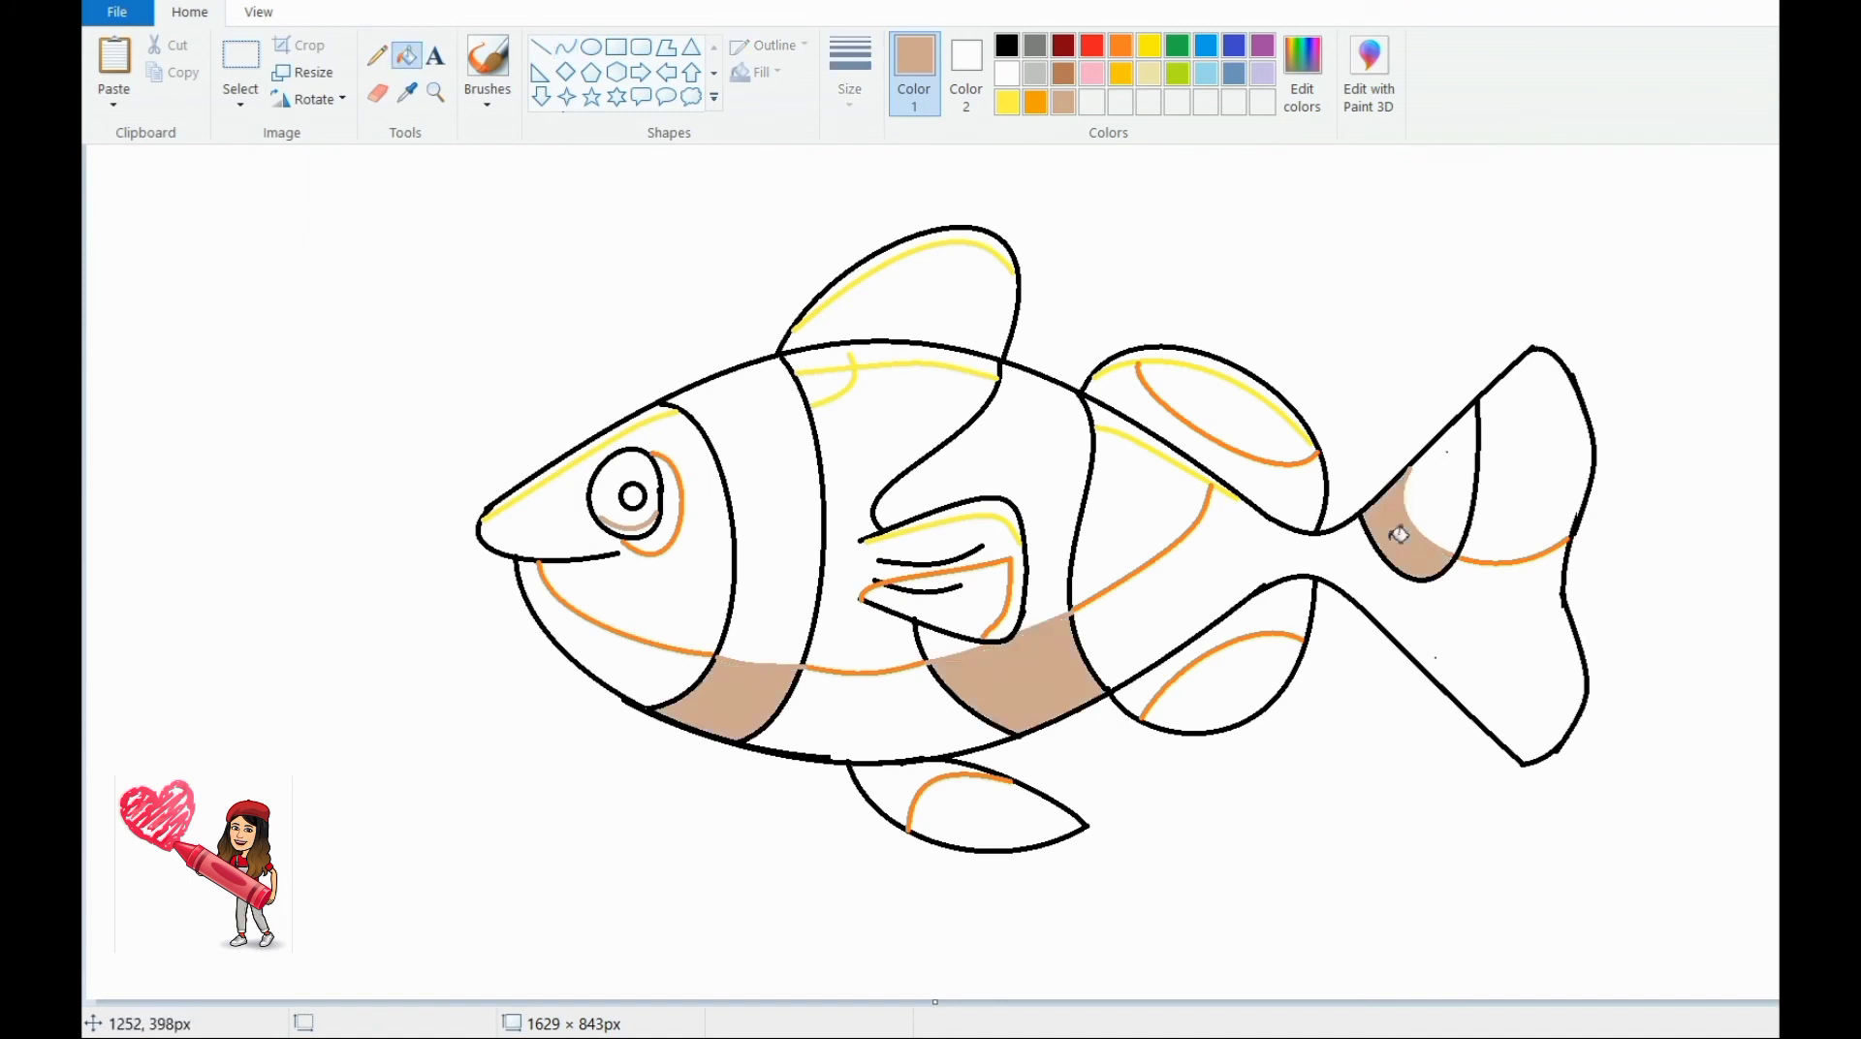
# Step: Fill the highlight strips along the back, the dorsal fin, the upper rear fin and the side fin with the custom yellow
pyautogui.click(1006, 101)
pyautogui.click(948, 235)
pyautogui.click(1237, 366)
pyautogui.click(881, 352)
pyautogui.click(998, 512)
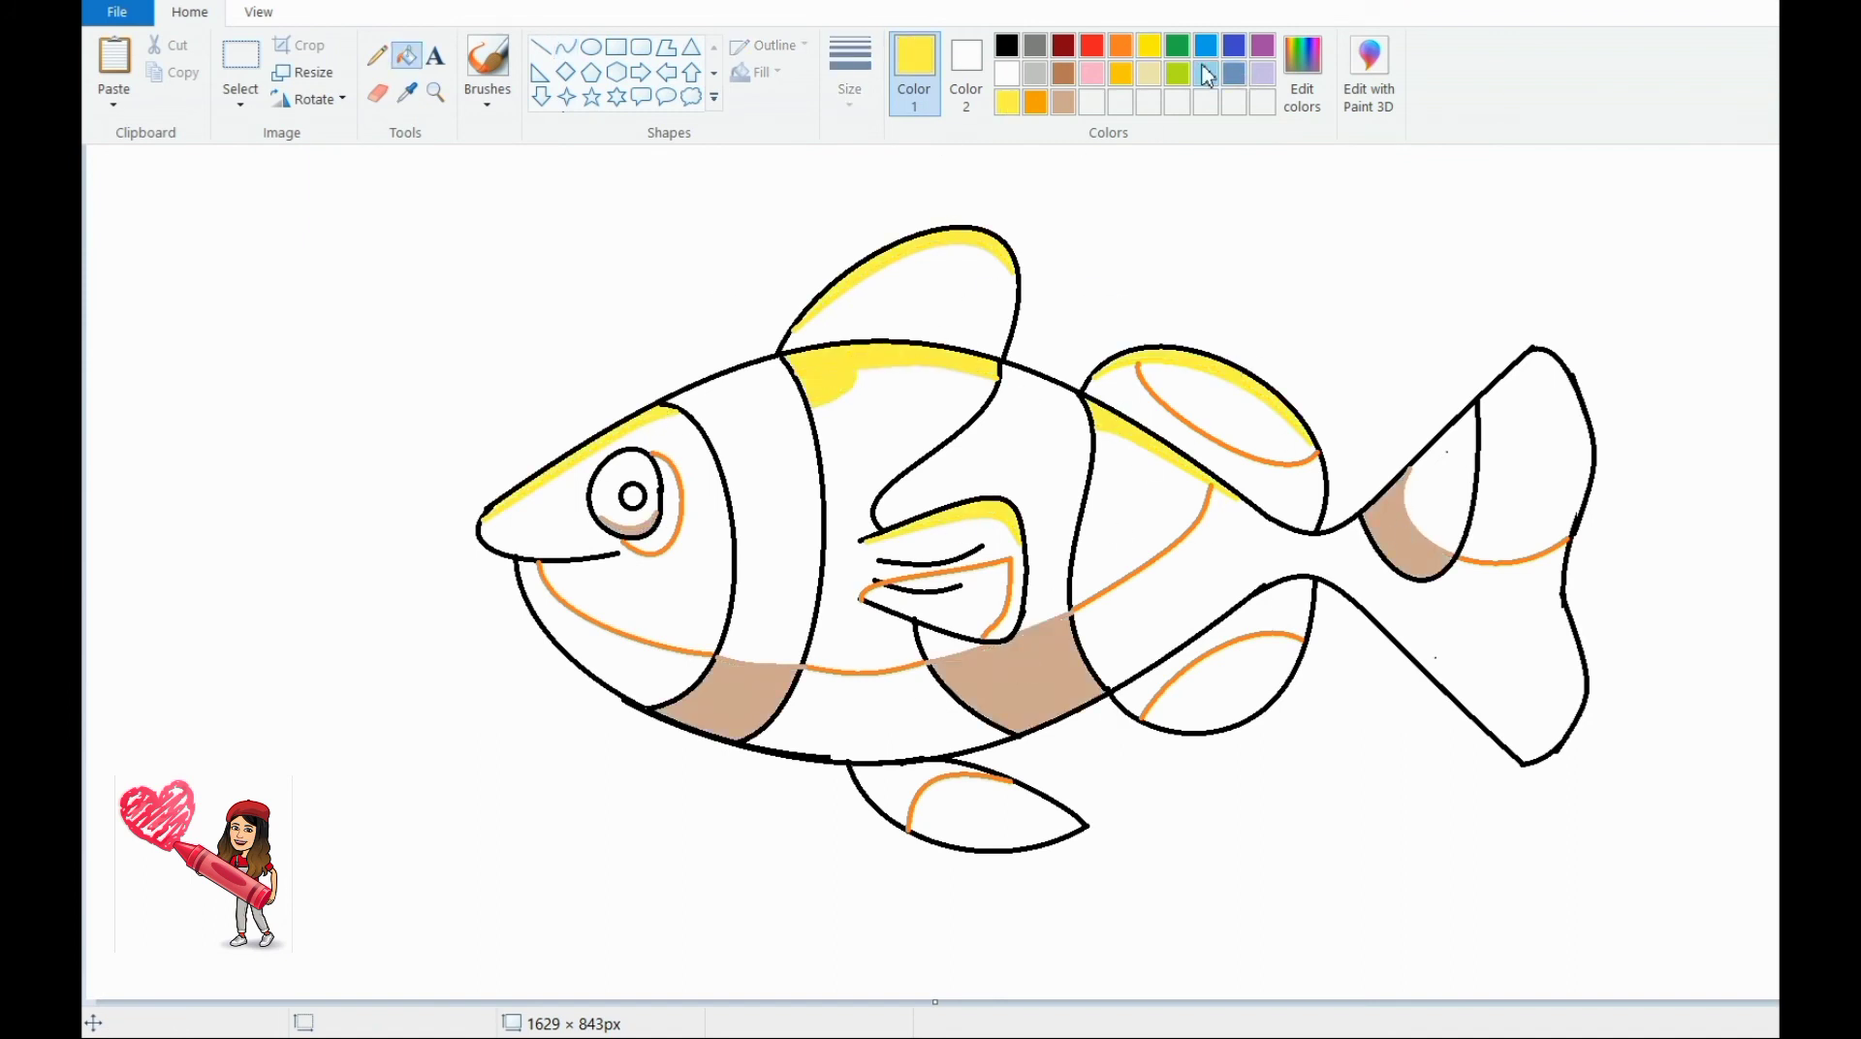
# Step: Fill the main areas of the head, body sections, belly fin, rear fins and upper tail with the standard orange
pyautogui.click(1121, 45)
pyautogui.click(884, 442)
pyautogui.click(1140, 497)
pyautogui.click(701, 559)
pyautogui.click(998, 812)
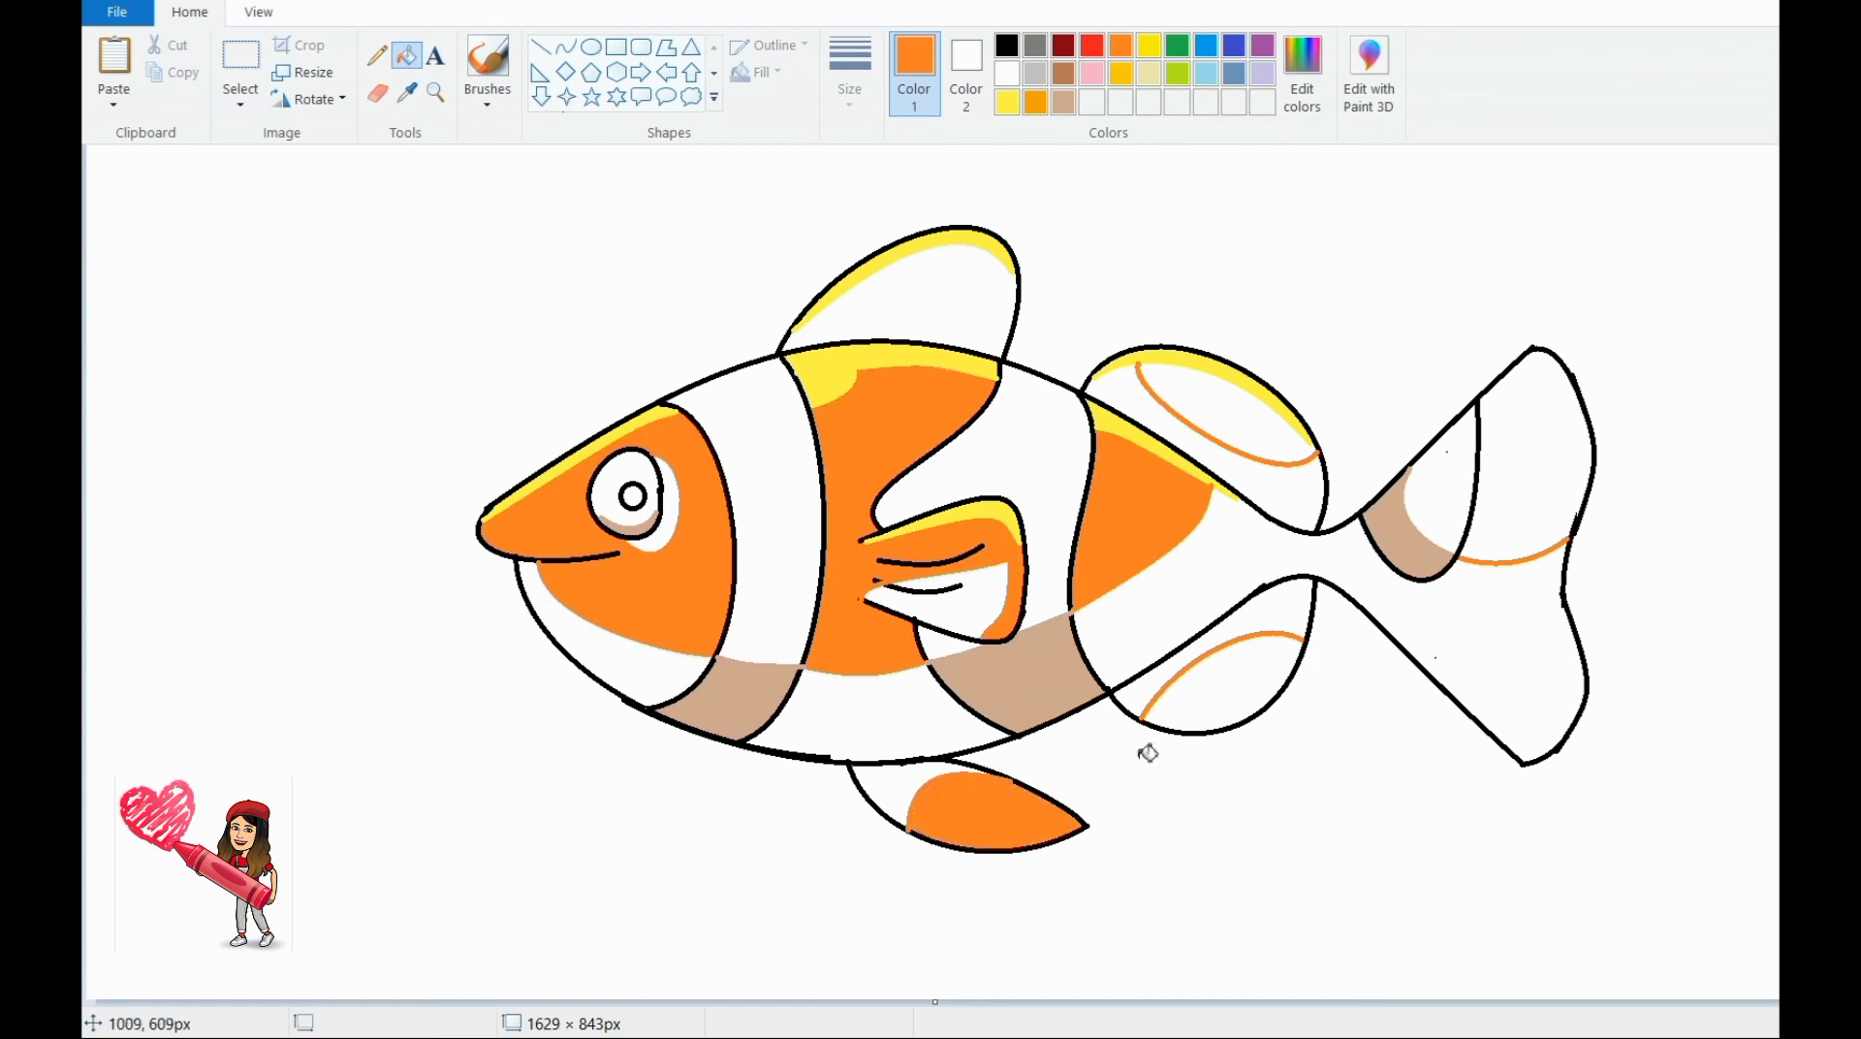
pyautogui.click(1200, 689)
pyautogui.click(1276, 419)
pyautogui.click(1531, 456)
# Step: Darken the orange into a custom red-orange and use it as the fill color
pyautogui.click(1301, 73)
pyautogui.click(1381, 473)
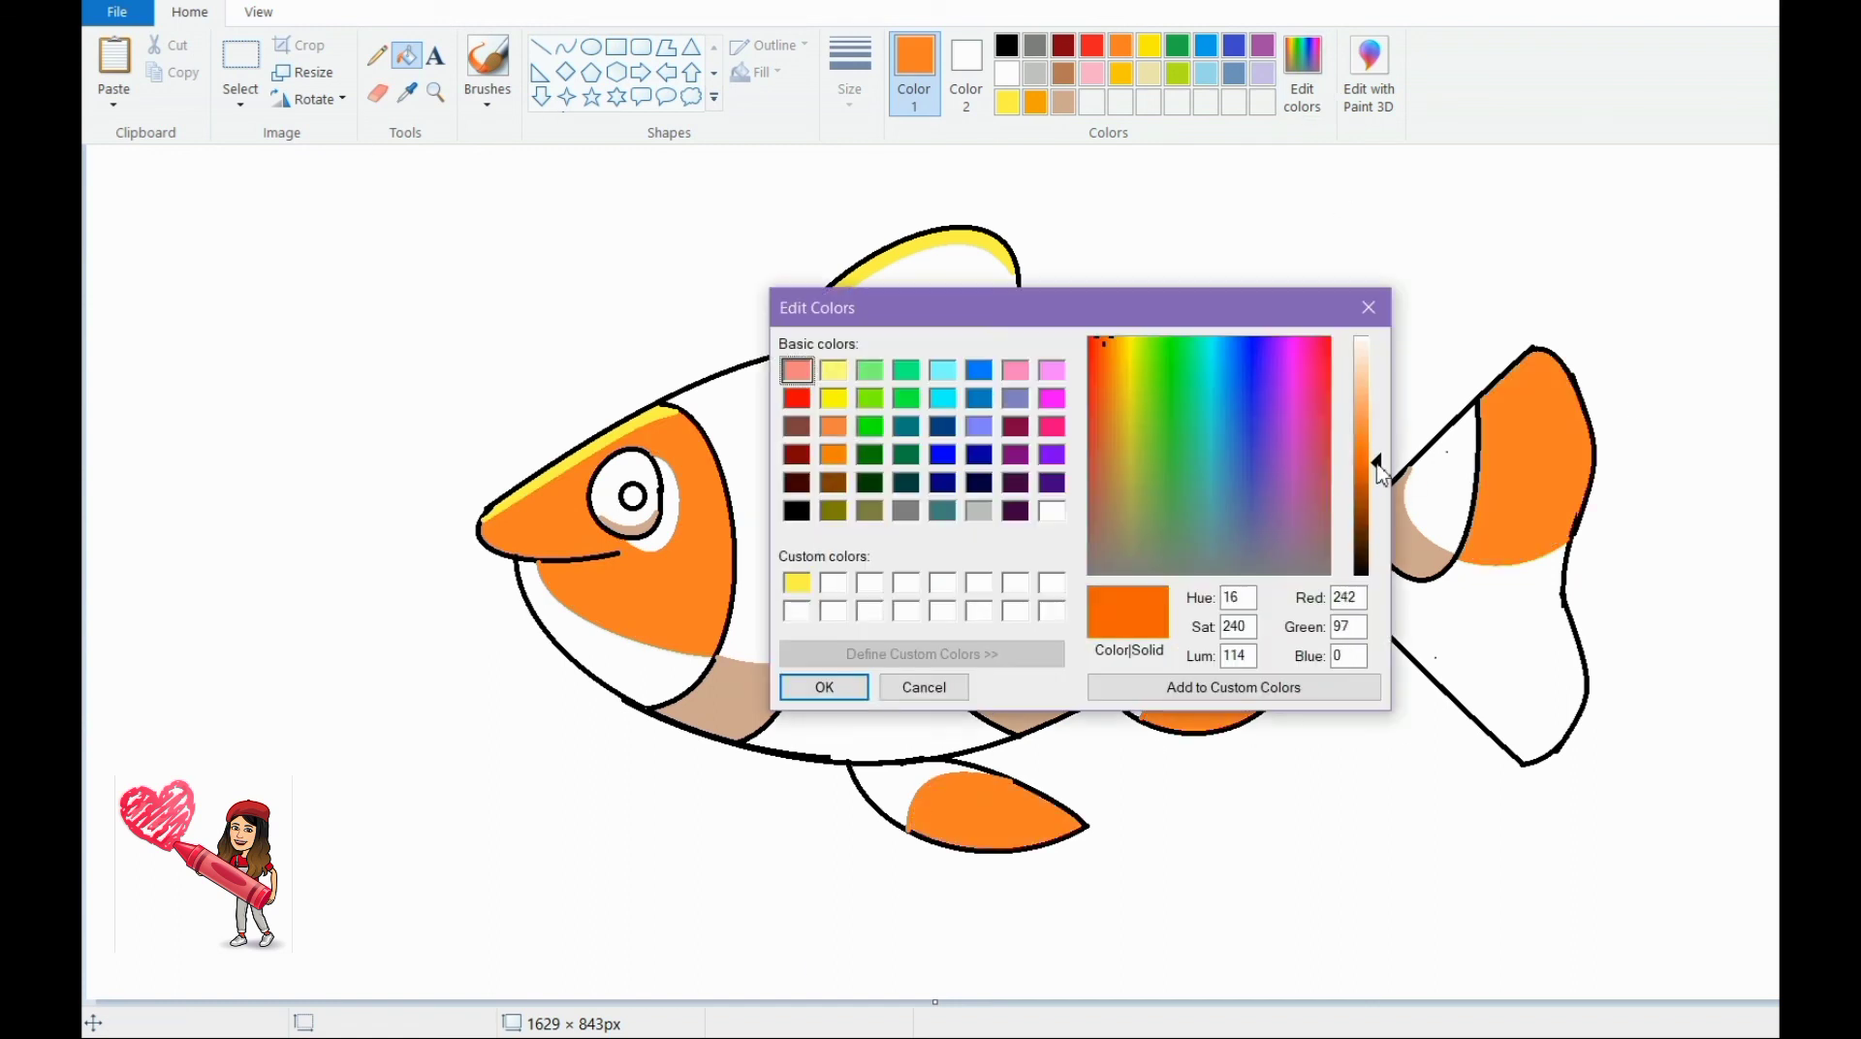
pyautogui.click(1114, 358)
pyautogui.click(1100, 349)
pyautogui.click(825, 687)
# Step: Fill the lower head, belly, lower tail, remaining fin areas and the shadow behind the eye with the custom red-orange
pyautogui.click(678, 669)
pyautogui.click(901, 679)
pyautogui.click(1260, 620)
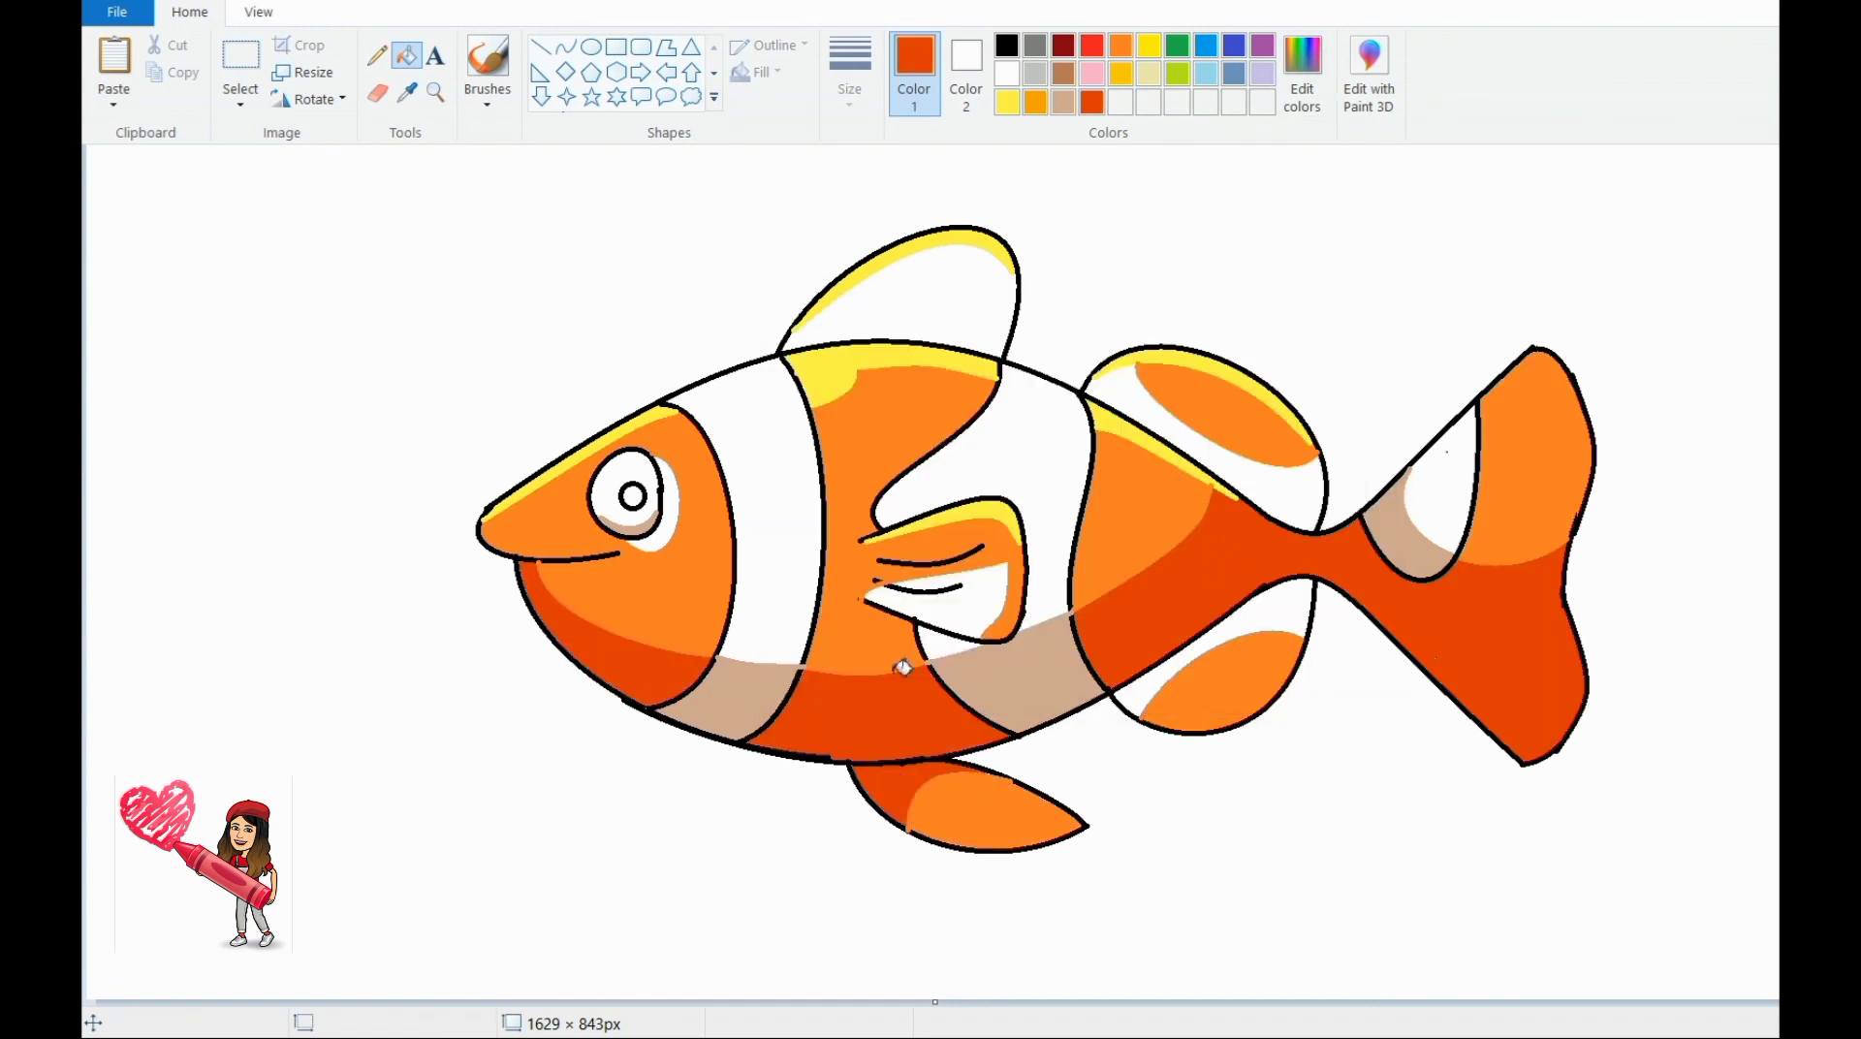
pyautogui.click(926, 593)
pyautogui.click(911, 291)
pyautogui.click(1212, 427)
pyautogui.click(1211, 669)
pyautogui.click(669, 514)
# Step: Draw two slim black teardrop outlines on the tail fin, one on its lower half and one on its upper half
pyautogui.click(565, 46)
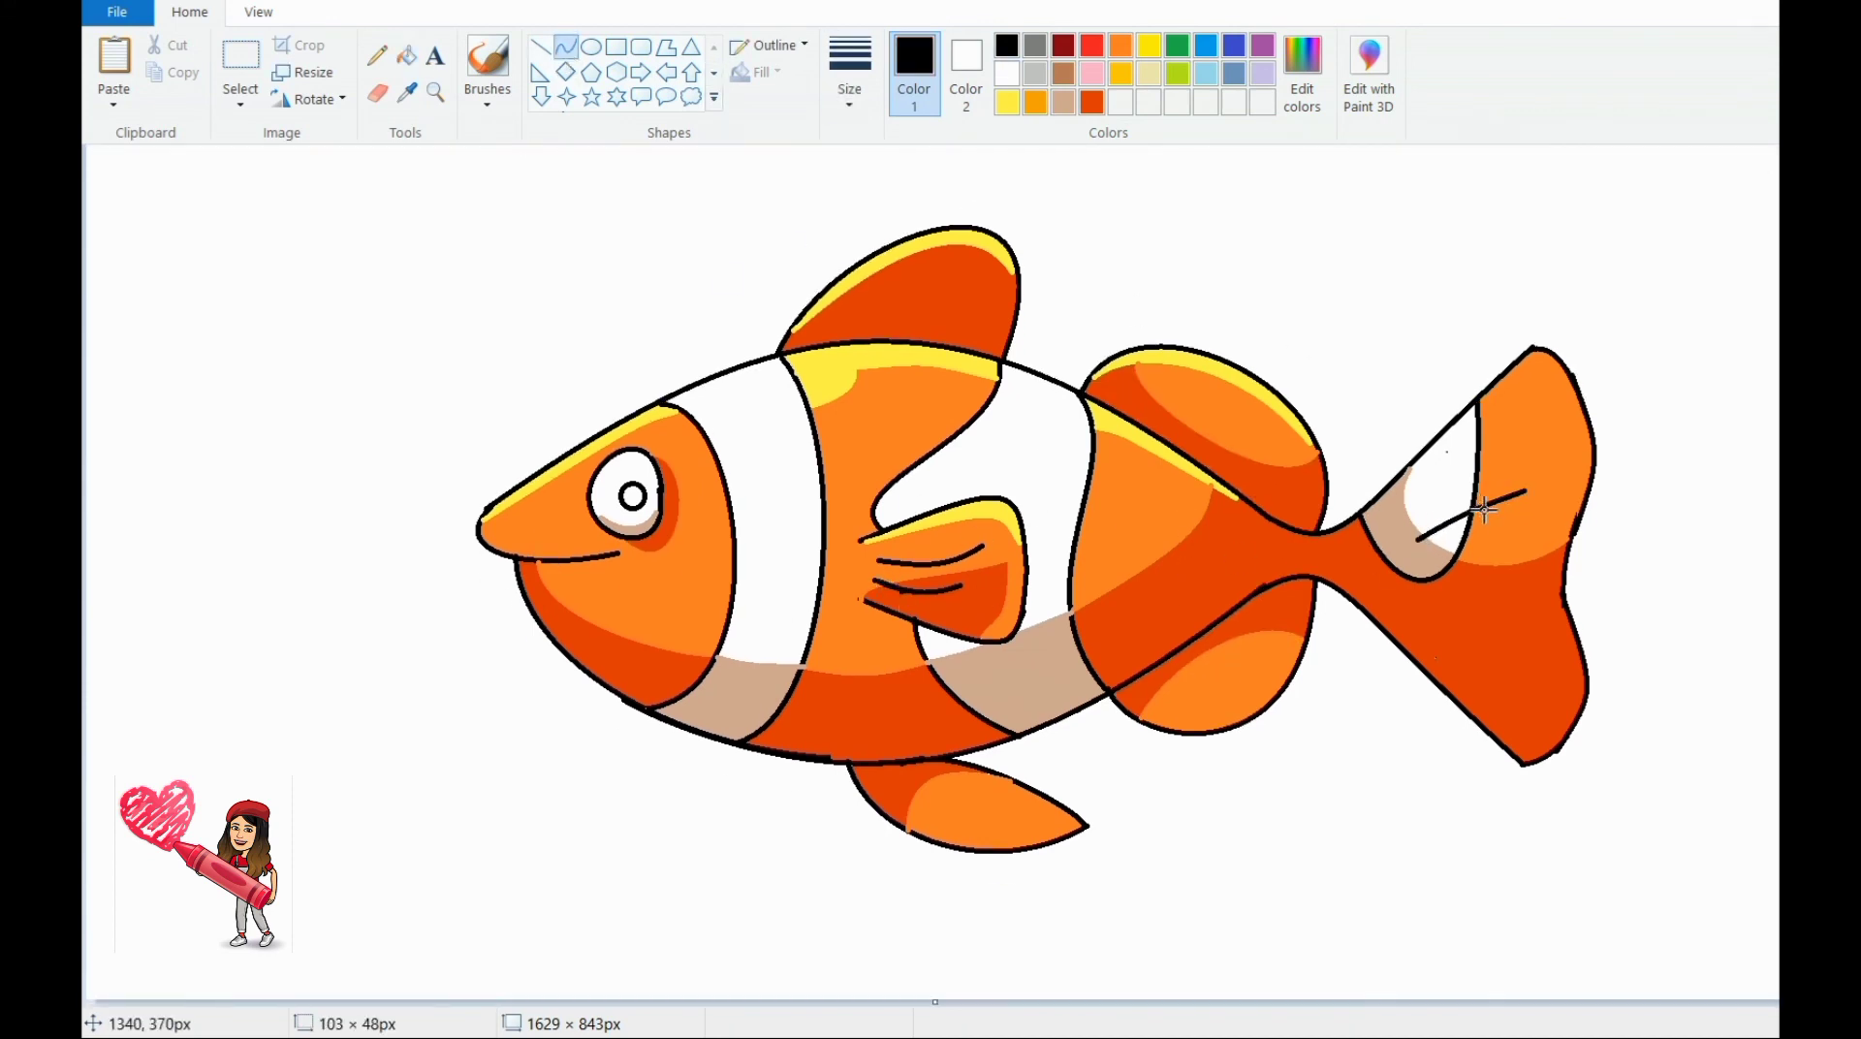
pyautogui.moveTo(1483, 509); pyautogui.dragTo(1486, 505)
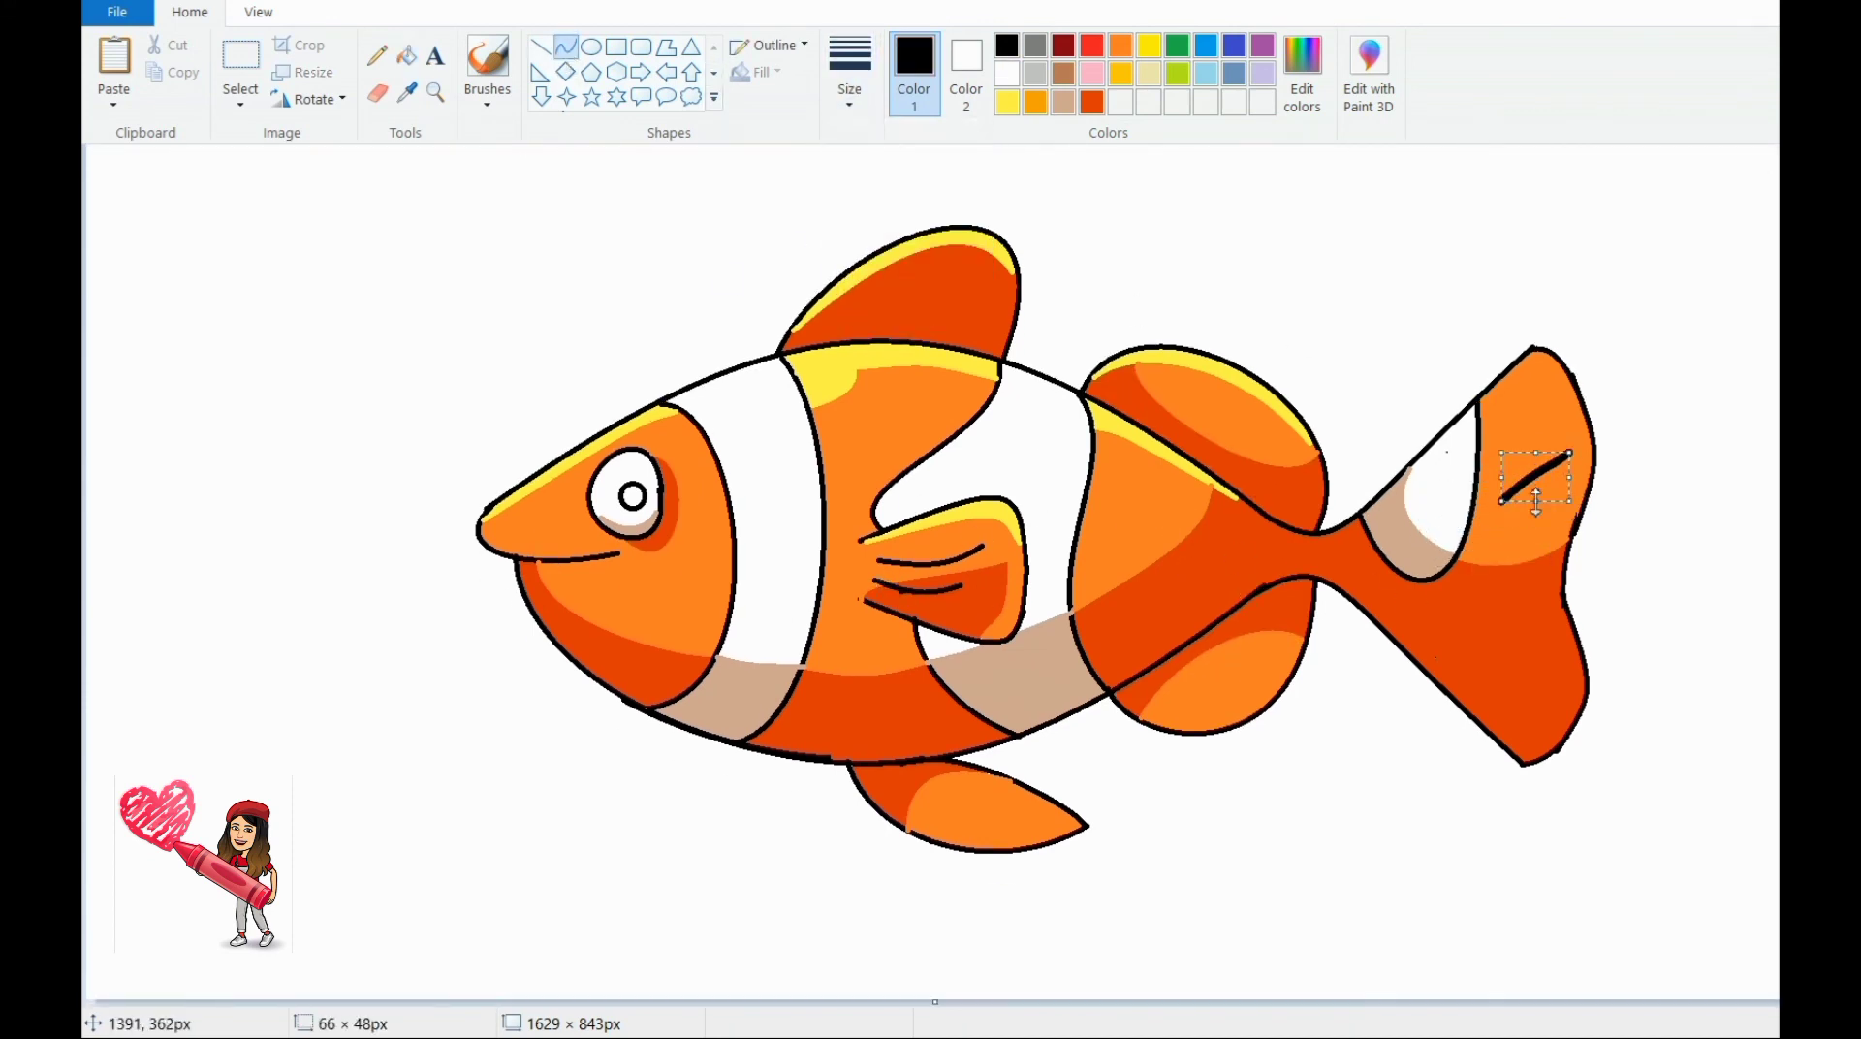
pyautogui.moveTo(1493, 571); pyautogui.dragTo(1547, 598)
pyautogui.moveTo(1471, 609); pyautogui.dragTo(1542, 712)
pyautogui.click(1487, 597)
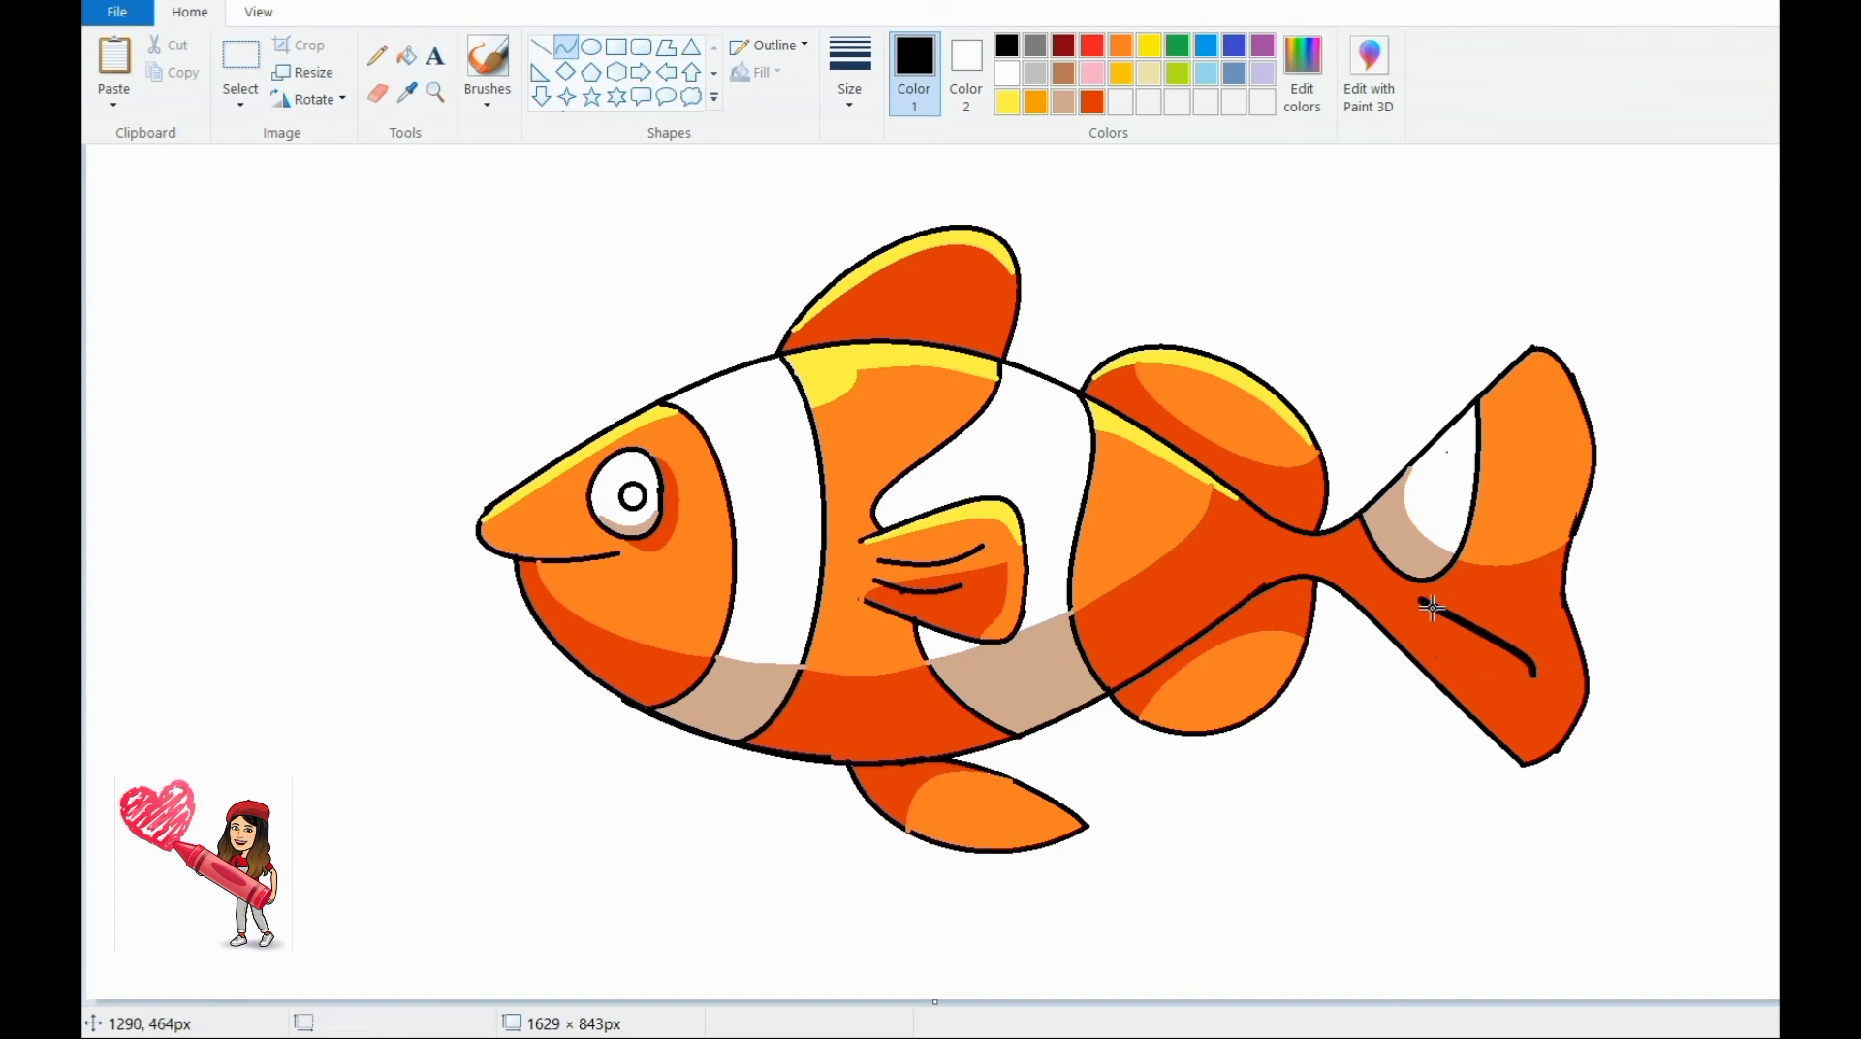
pyautogui.click(1508, 683)
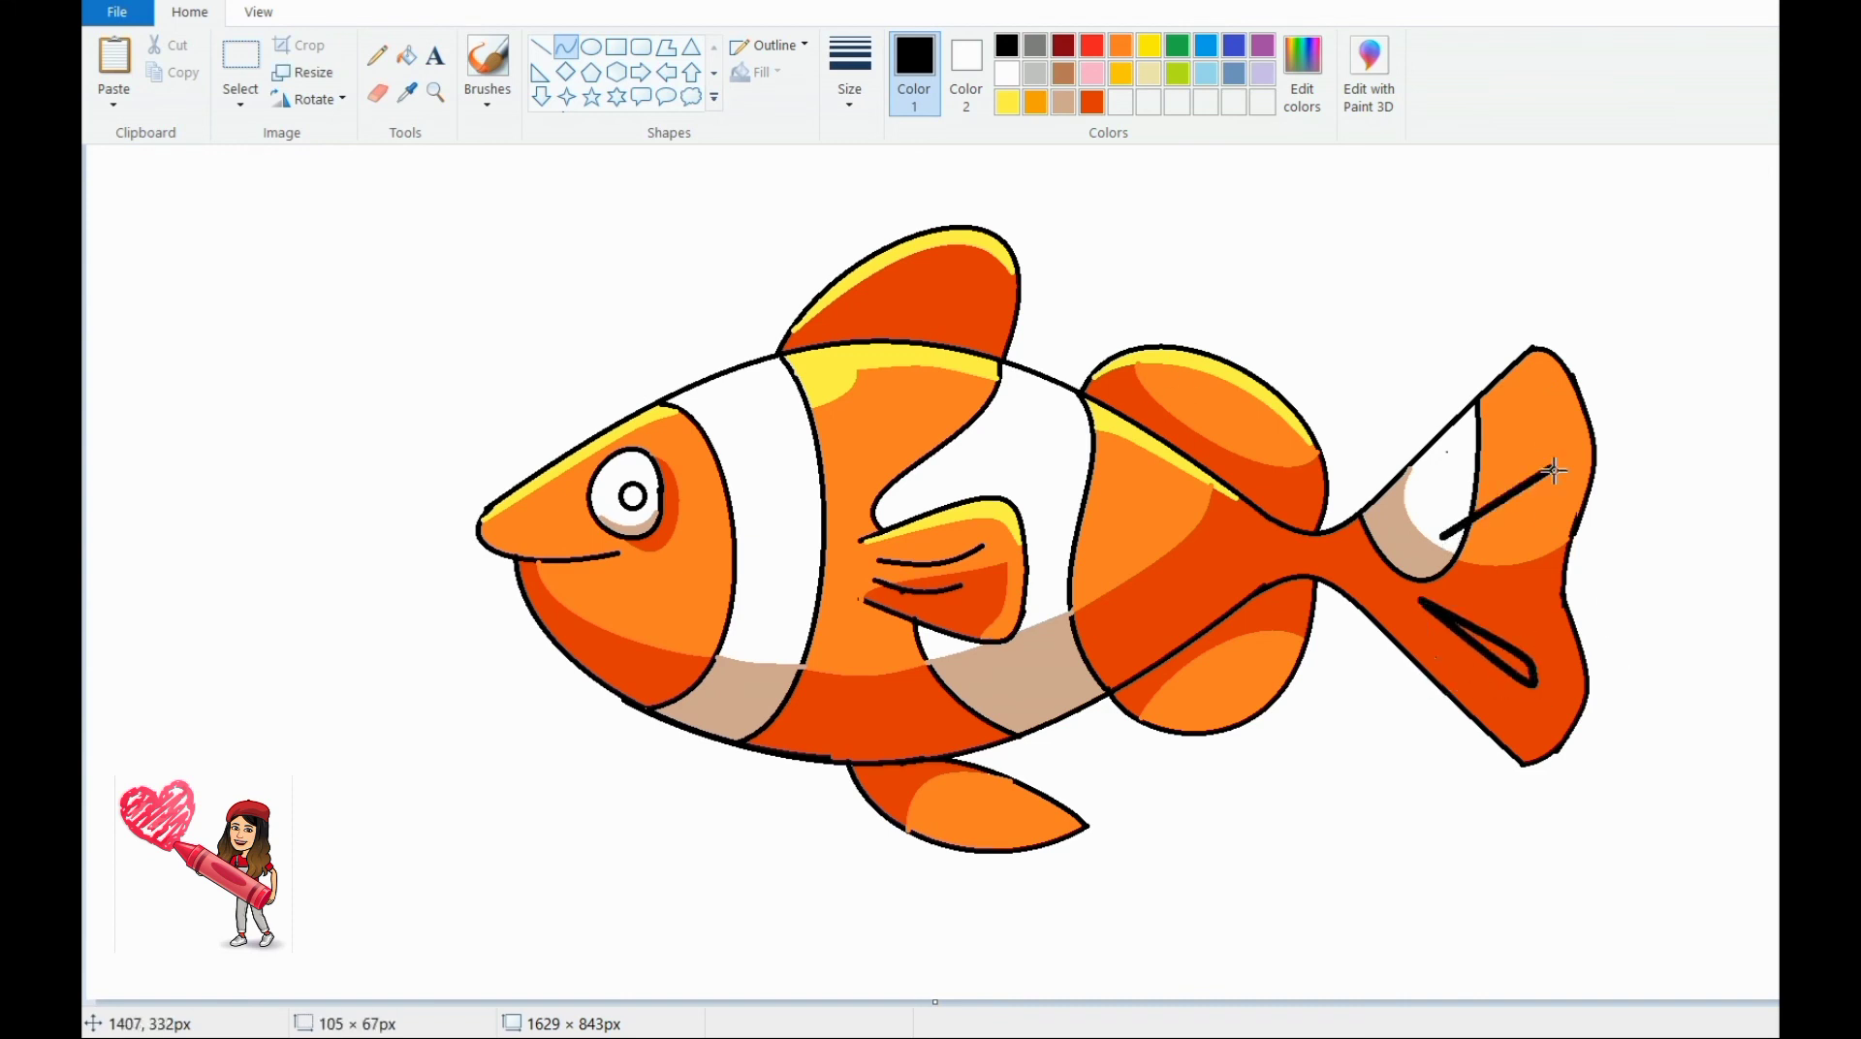
pyautogui.moveTo(1592, 444); pyautogui.dragTo(1541, 485)
# Step: Fill the tail teardrops and the pupil with black, and add a small white oval highlight to the pupil
pyautogui.click(406, 55)
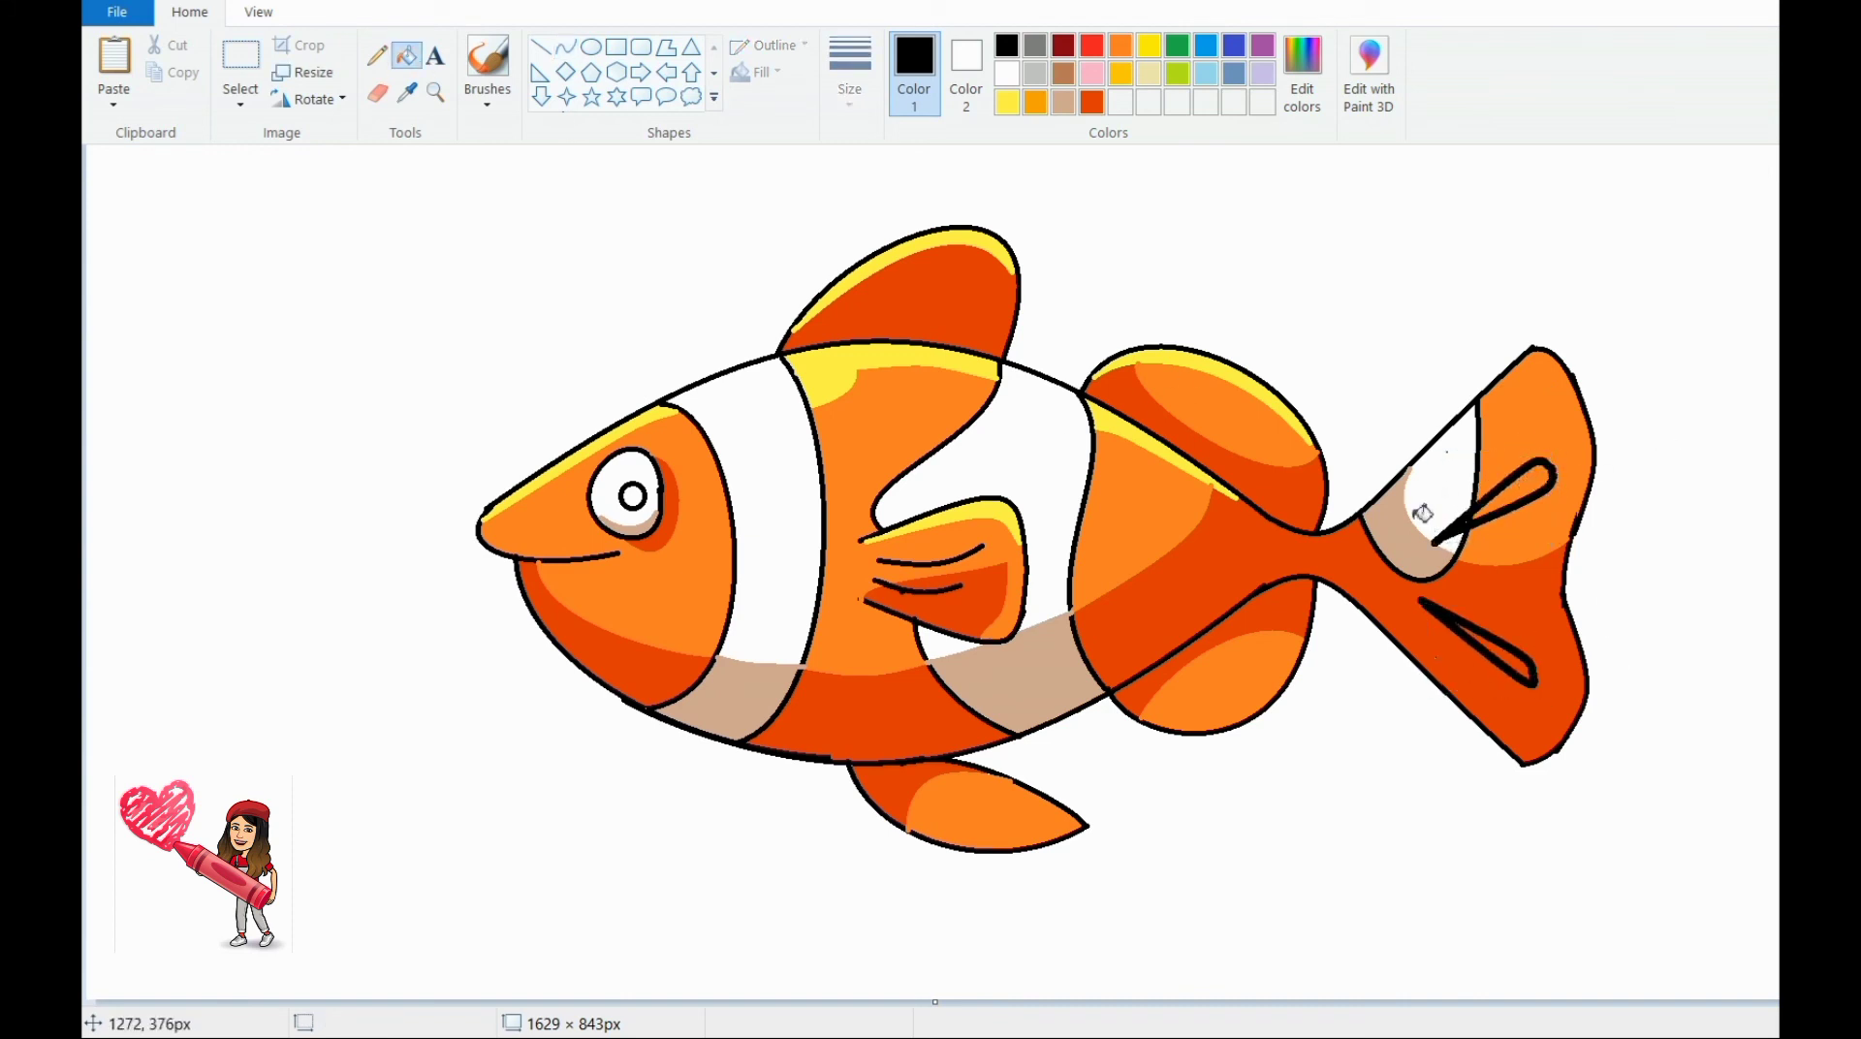
pyautogui.click(1536, 480)
pyautogui.click(635, 495)
pyautogui.click(590, 46)
pyautogui.click(1006, 72)
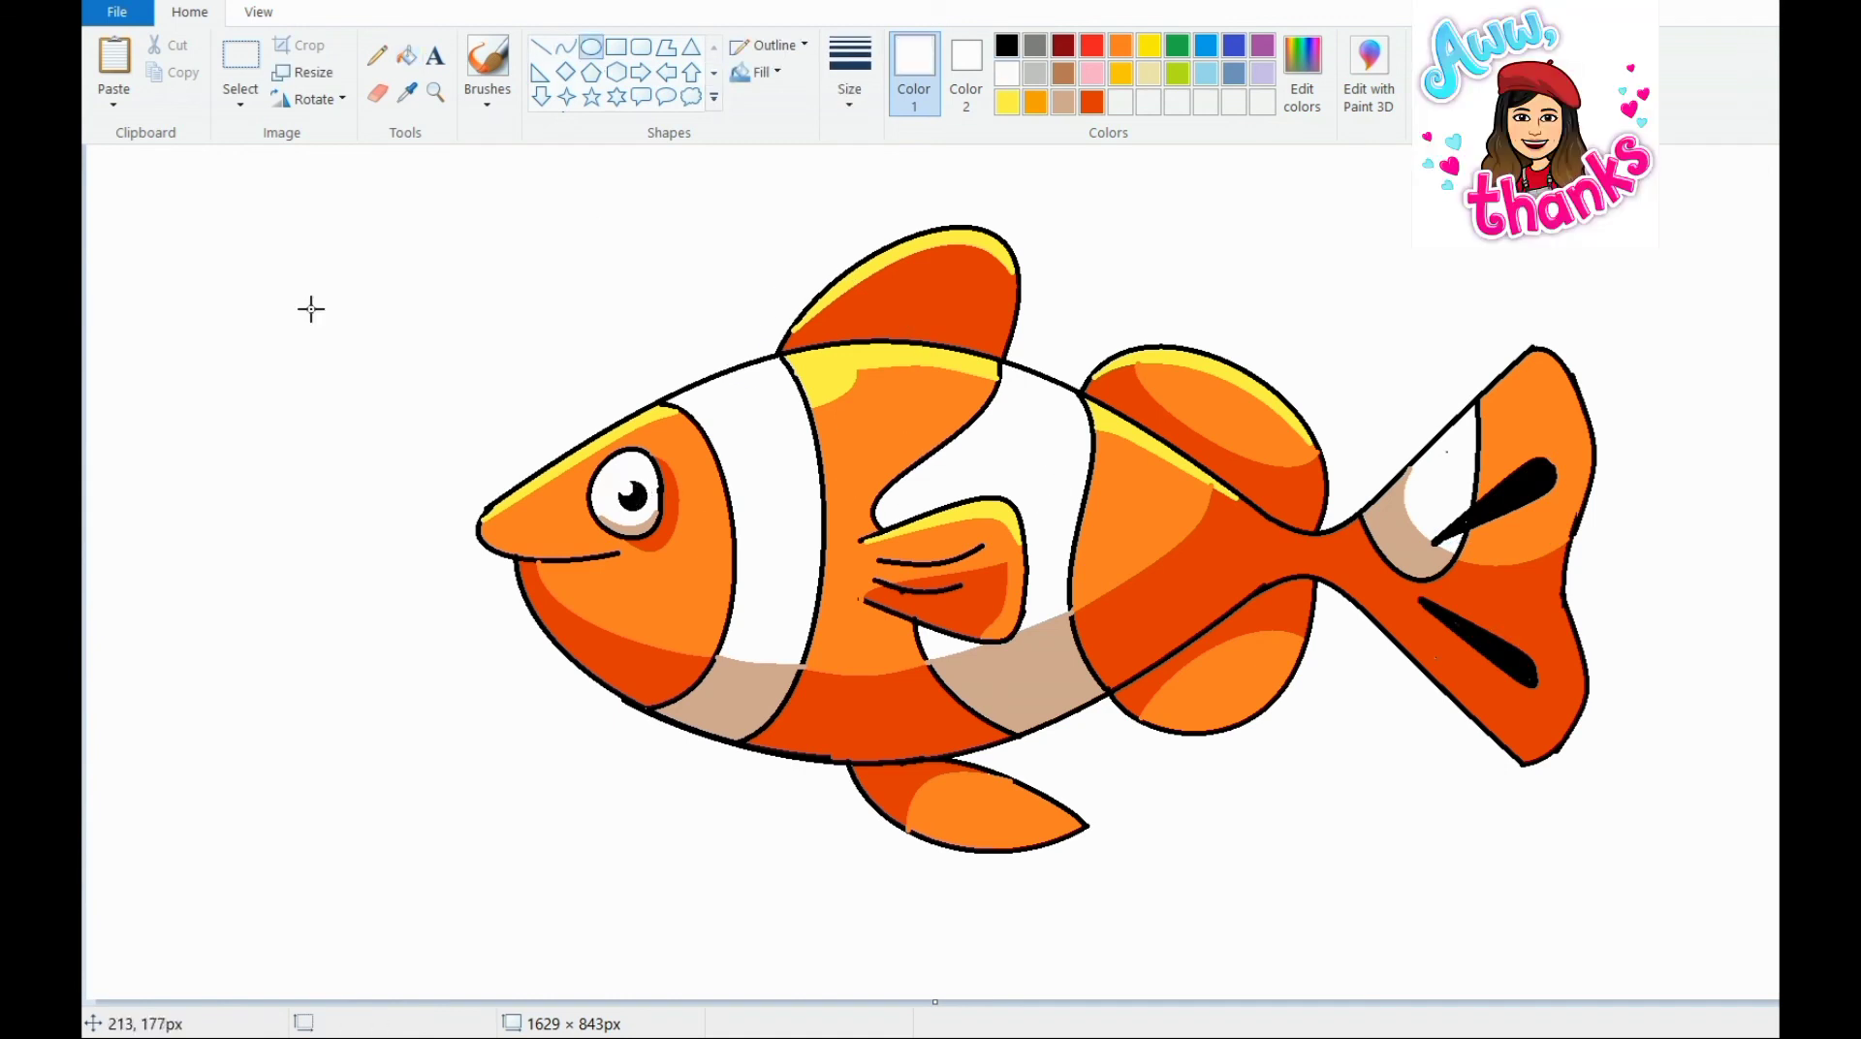
# Step: Add the text "Thanks fot" in the custom orange on the empty canvas above the fish's head
pyautogui.click(435, 55)
pyautogui.click(1035, 101)
pyautogui.click(191, 222)
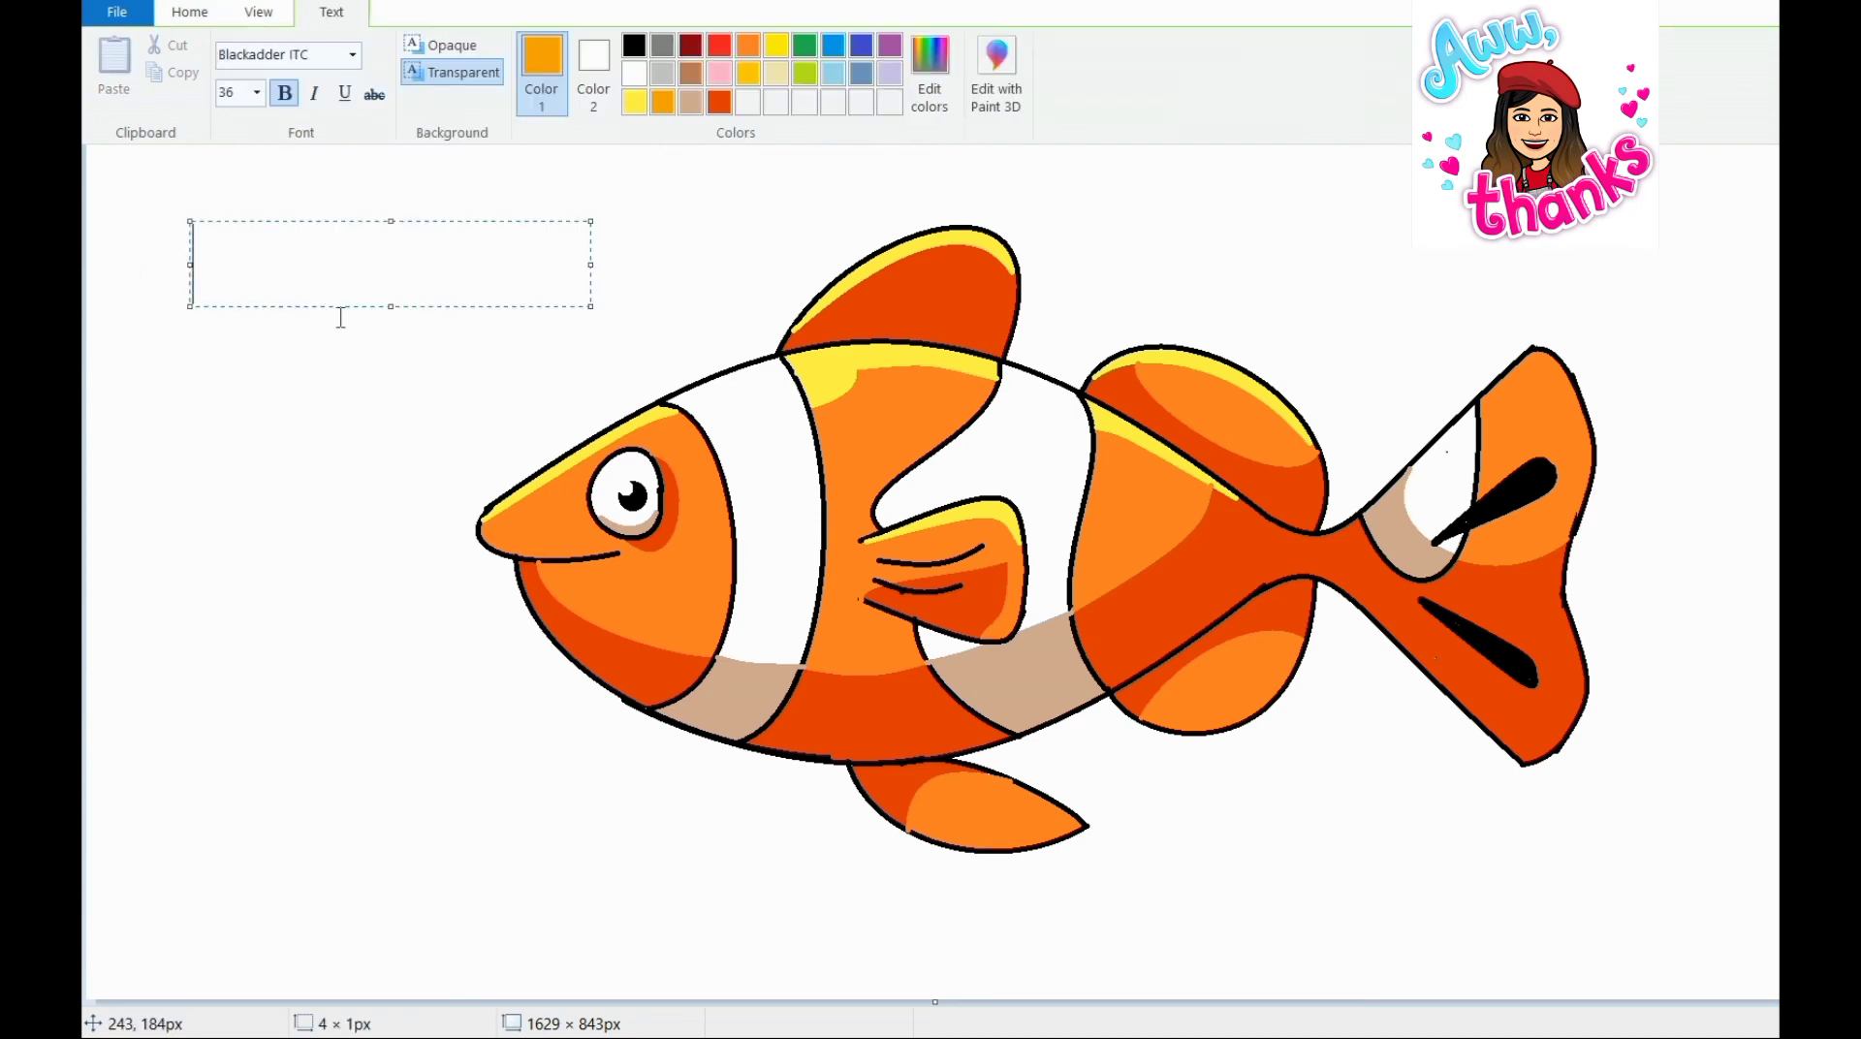
pyautogui.write('Thanks fot')
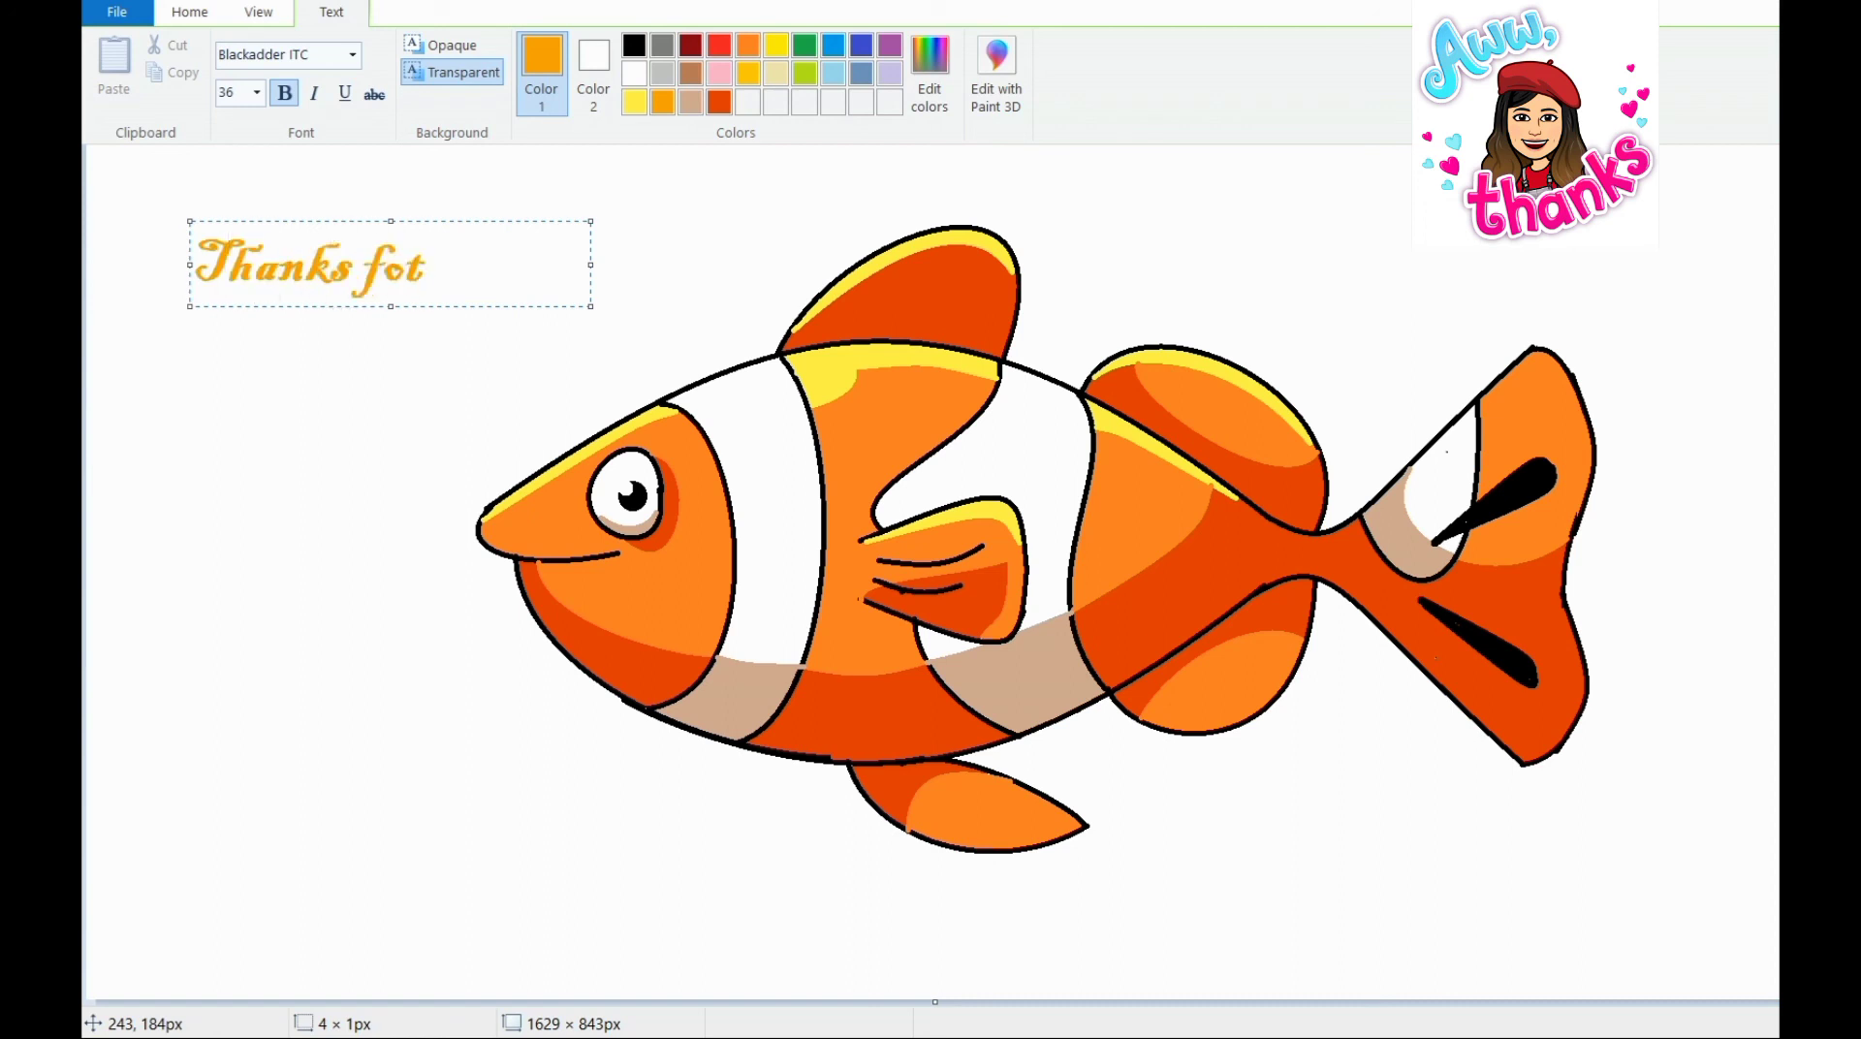